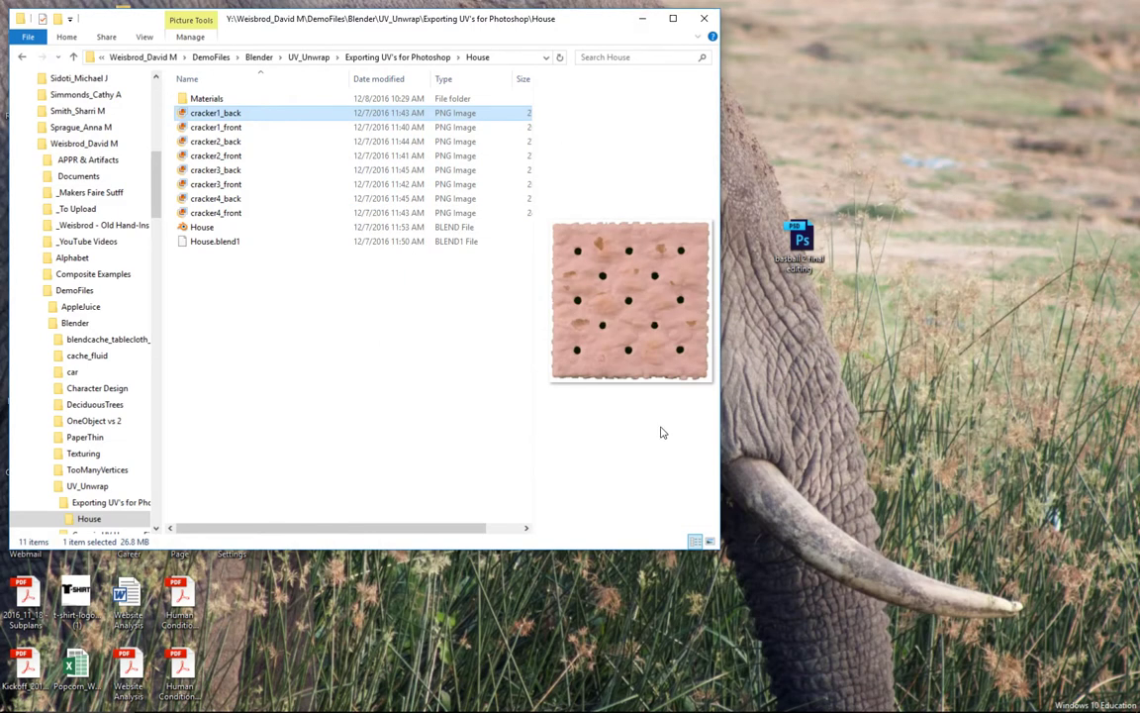
Preview cracker1_front, then open House.blend from the House folder in Blender.
left_click(215, 128)
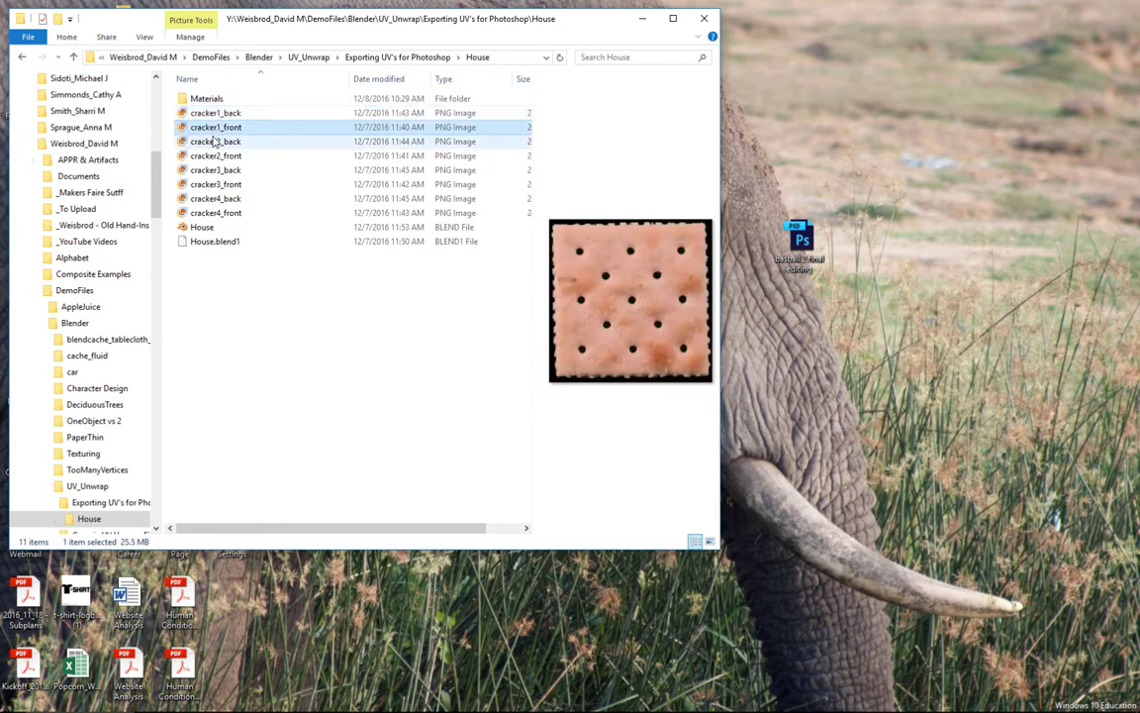
double_click(186, 228)
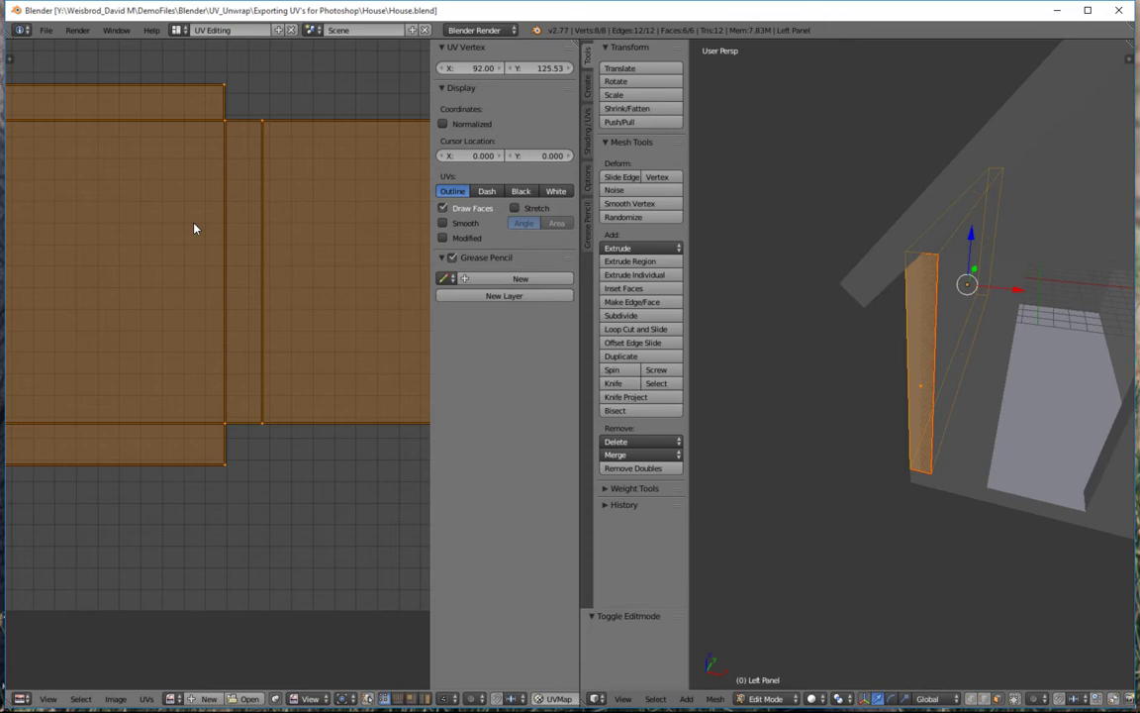
Orbit and zoom out to see the whole house and its orange left wall panel.
middle_click_drag(931, 297, 980, 258)
scroll(995, 289, "down", 4)
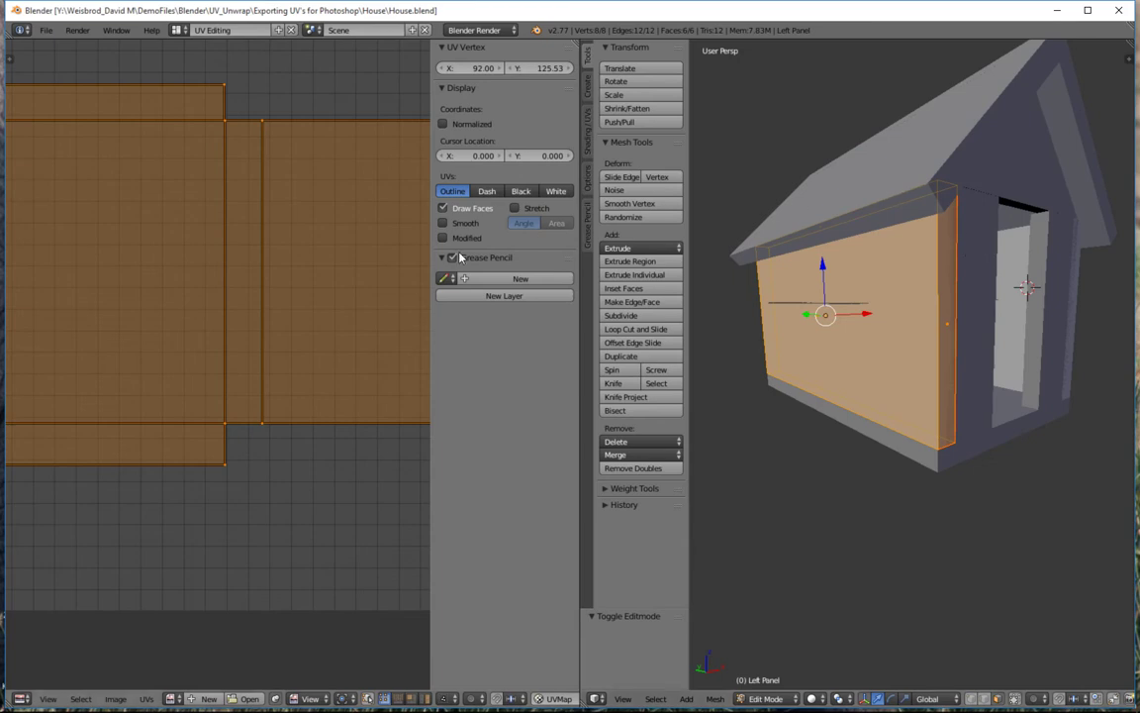
scroll(303, 307, "down", 4)
scroll(302, 308, "up", 3)
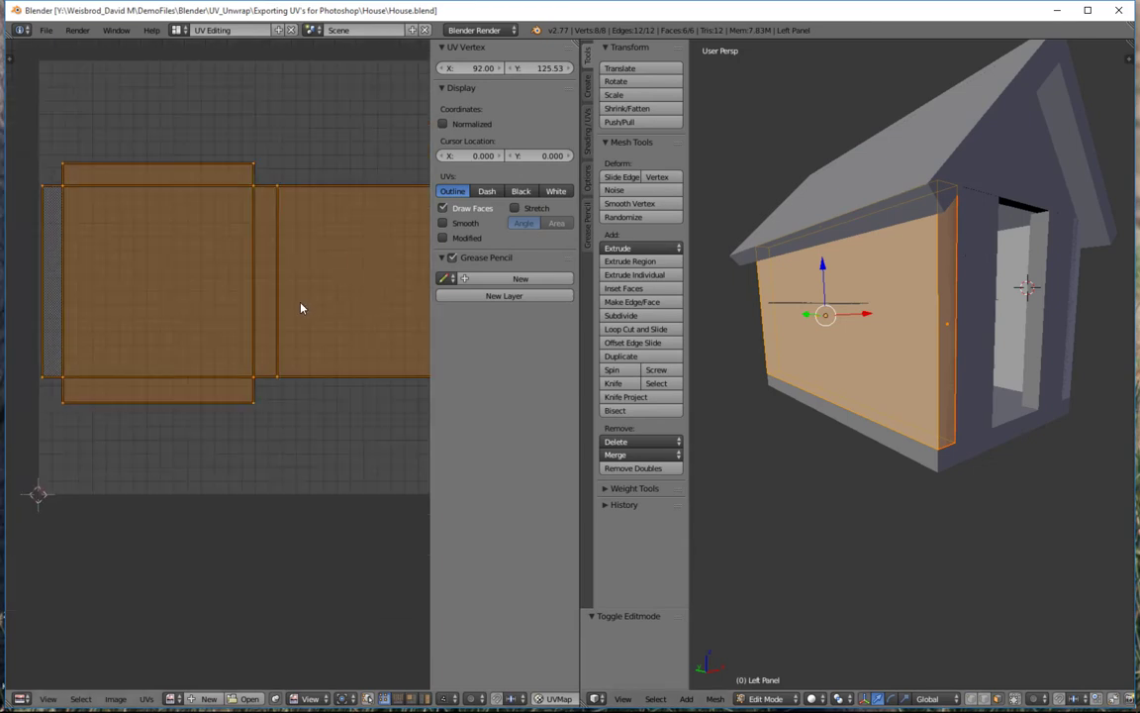
Switch to the Default layout, widen Properties, and show the Left Panel material's texture slots.
left_click(193, 30)
left_click(188, 89)
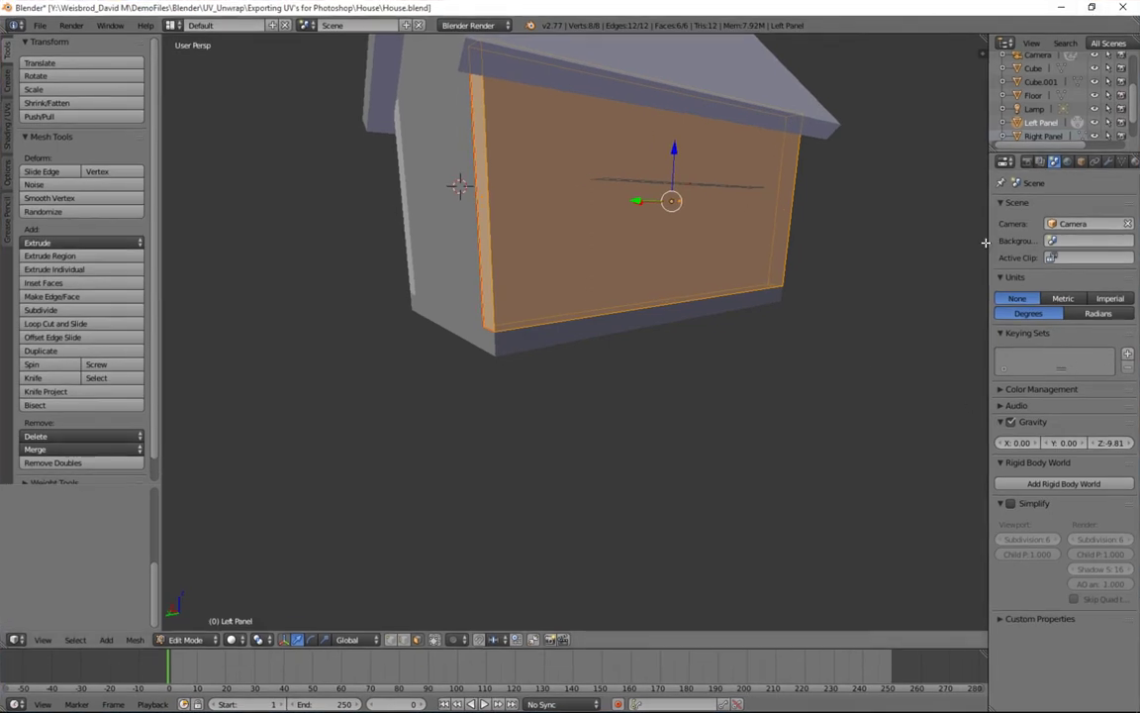
left_click_drag(987, 240, 877, 243)
left_click(1025, 162)
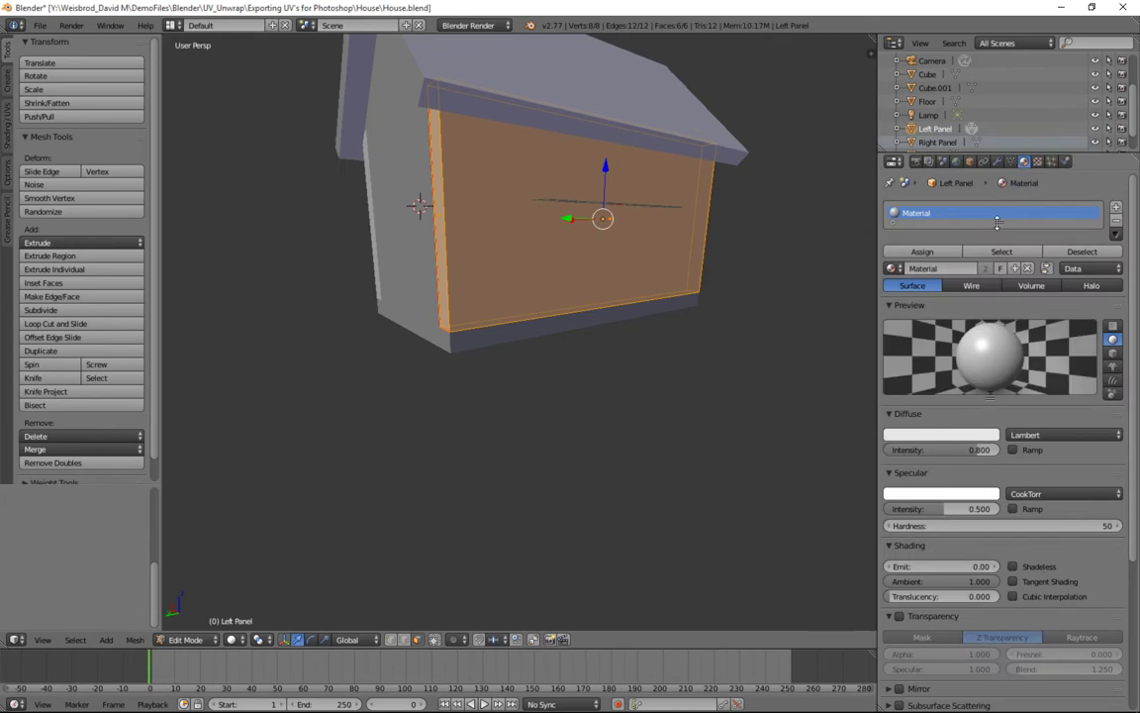
left_click(1037, 161)
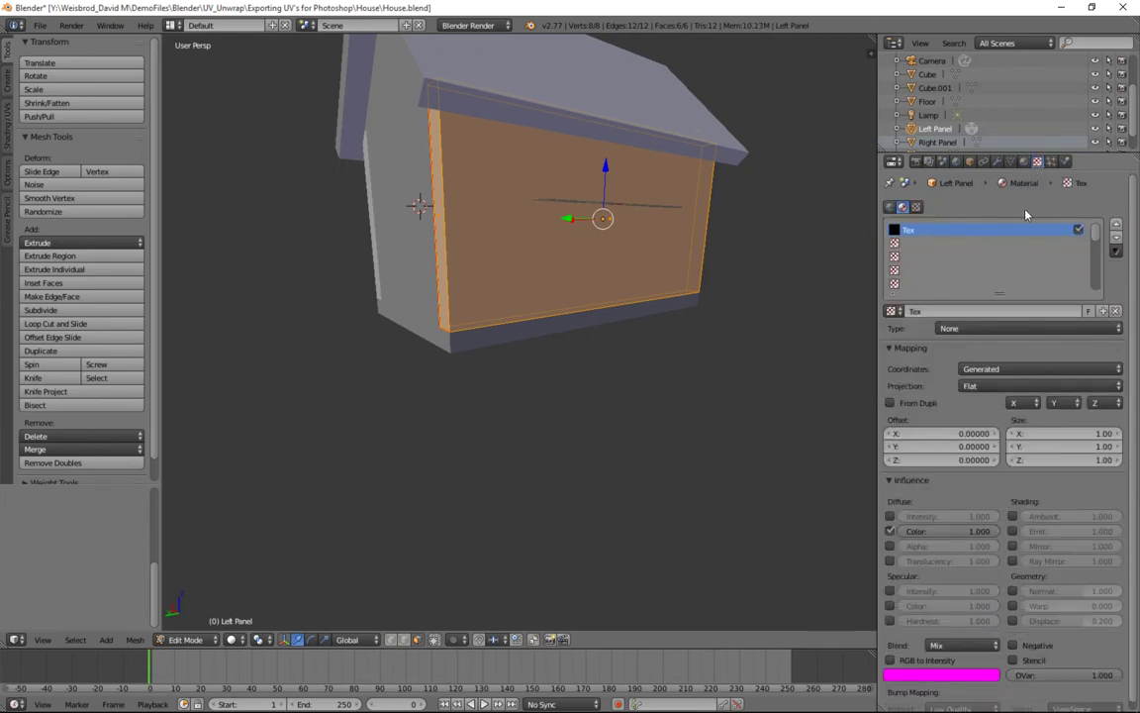
scroll(998, 345, "down", 1)
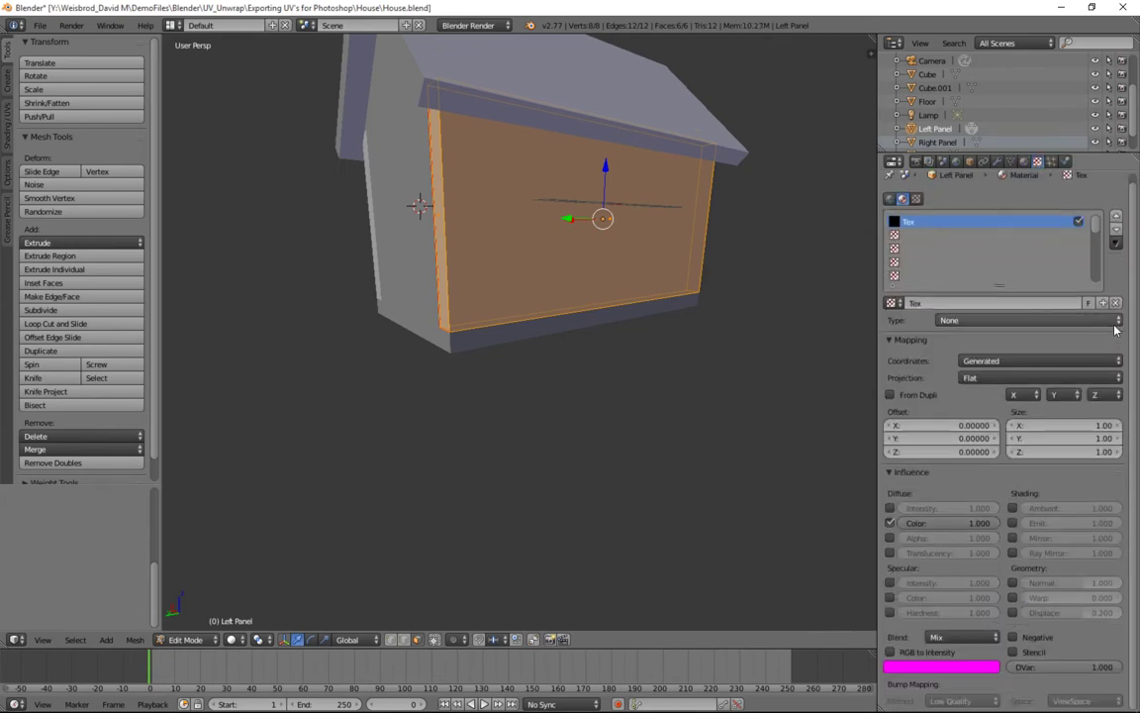
scroll(988, 331, "up", 1)
Make the texture Image or Movie, replace Tex with a new Texture.001, collapse Mapping and Influence.
left_click(988, 329)
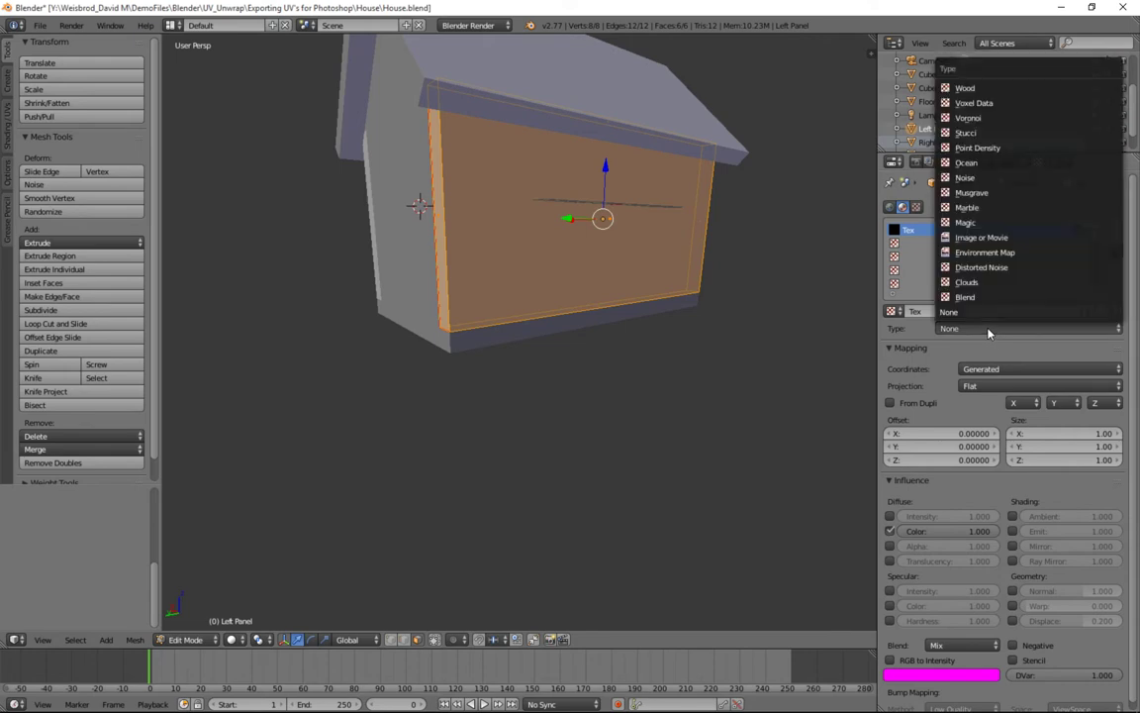
left_click(989, 239)
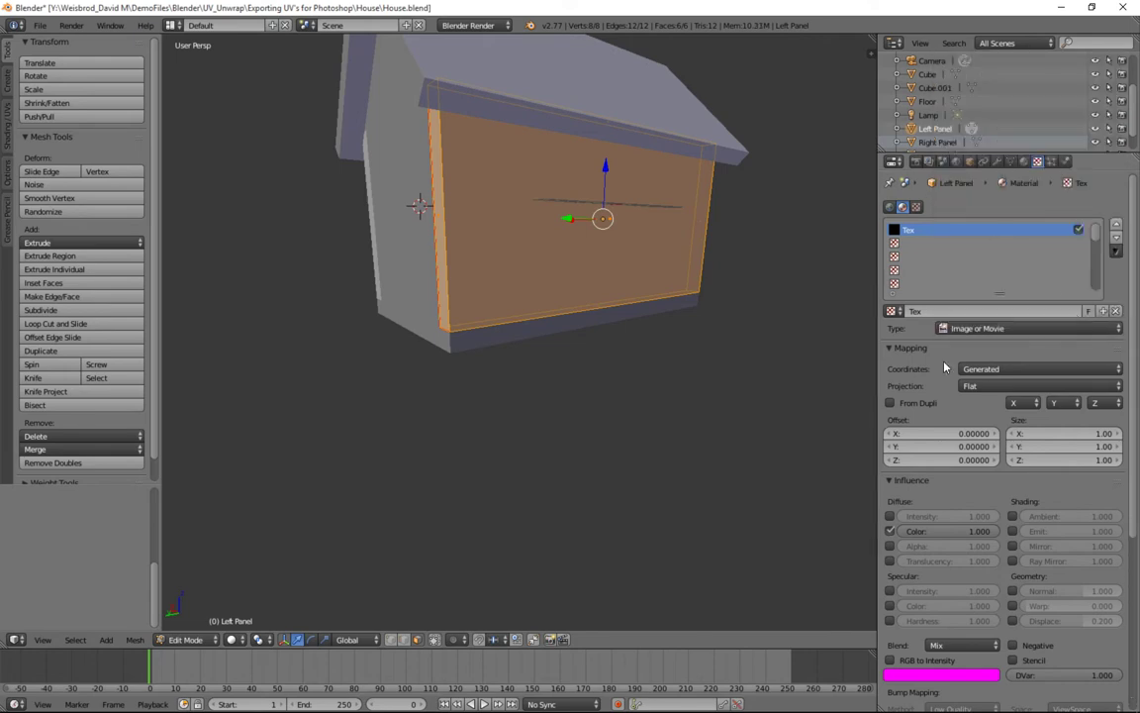
scroll(996, 358, "down", 3)
scroll(970, 361, "up", 3)
left_click(889, 348)
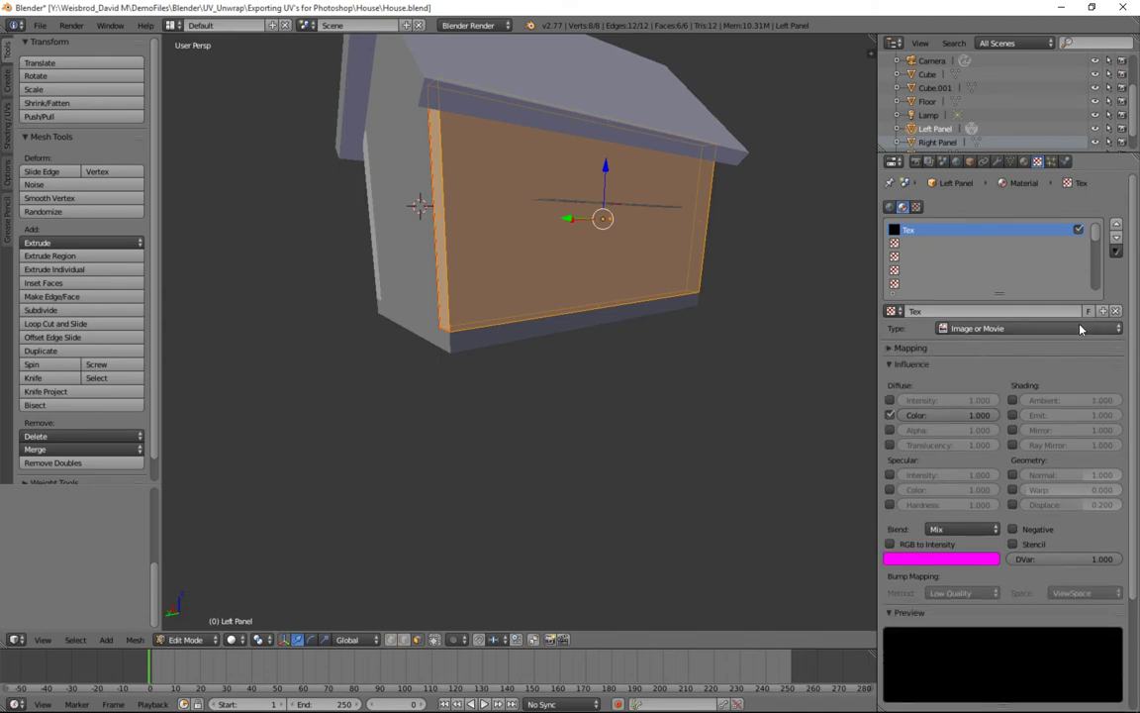
left_click(1115, 311)
left_click(1103, 311)
scroll(1042, 366, "down", 5)
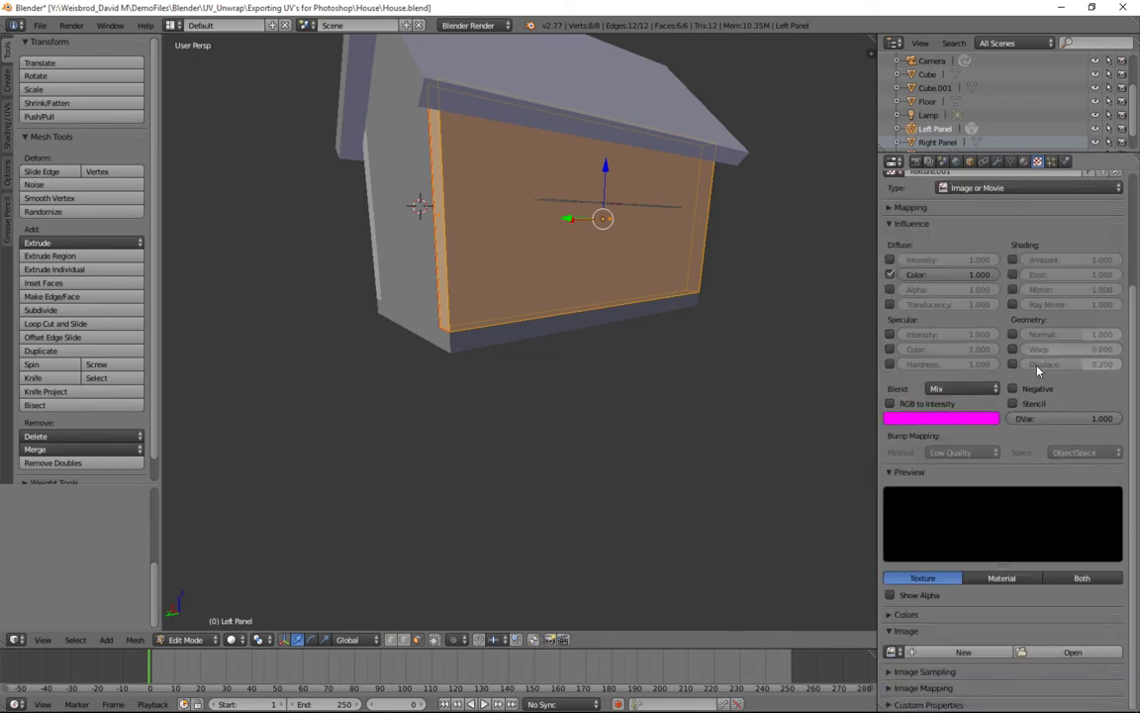
left_click(892, 227)
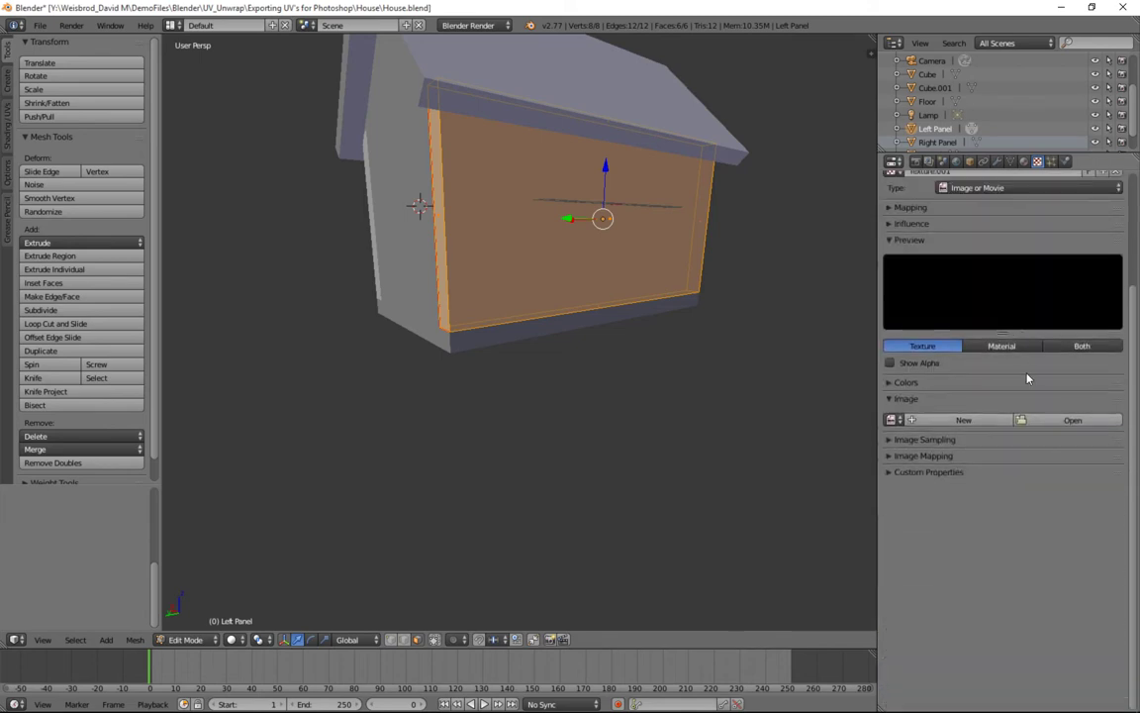
Load cracker1_front.png as the image for Texture.001.
left_click(1106, 424)
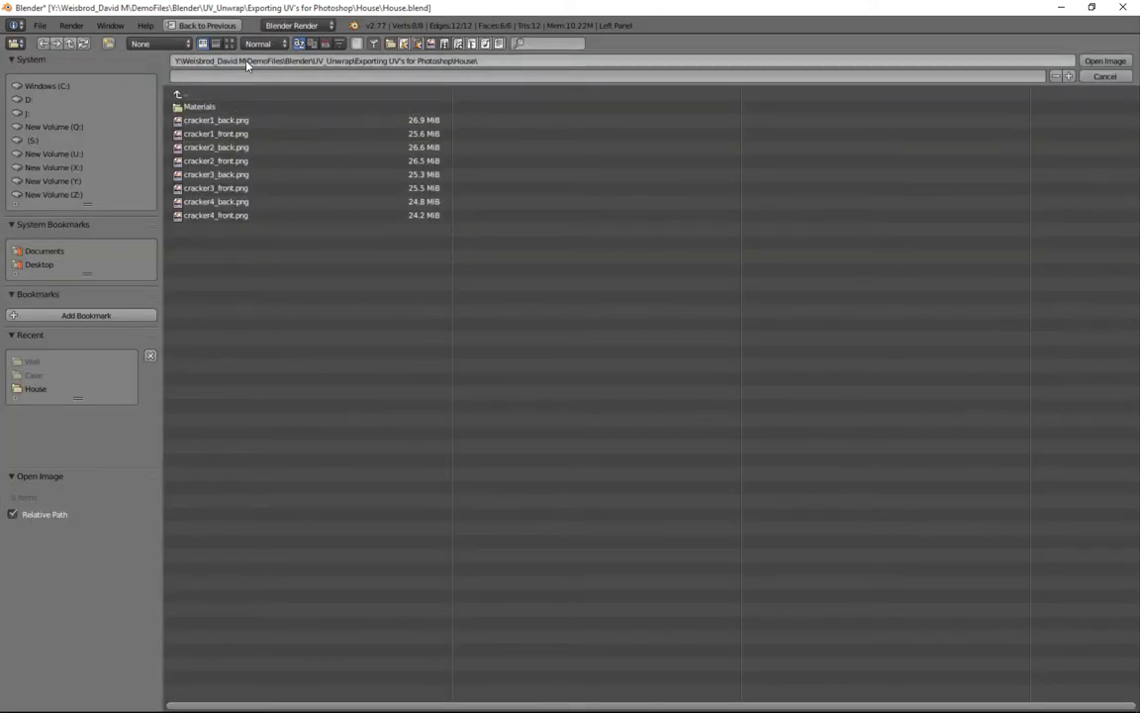
left_click(207, 135)
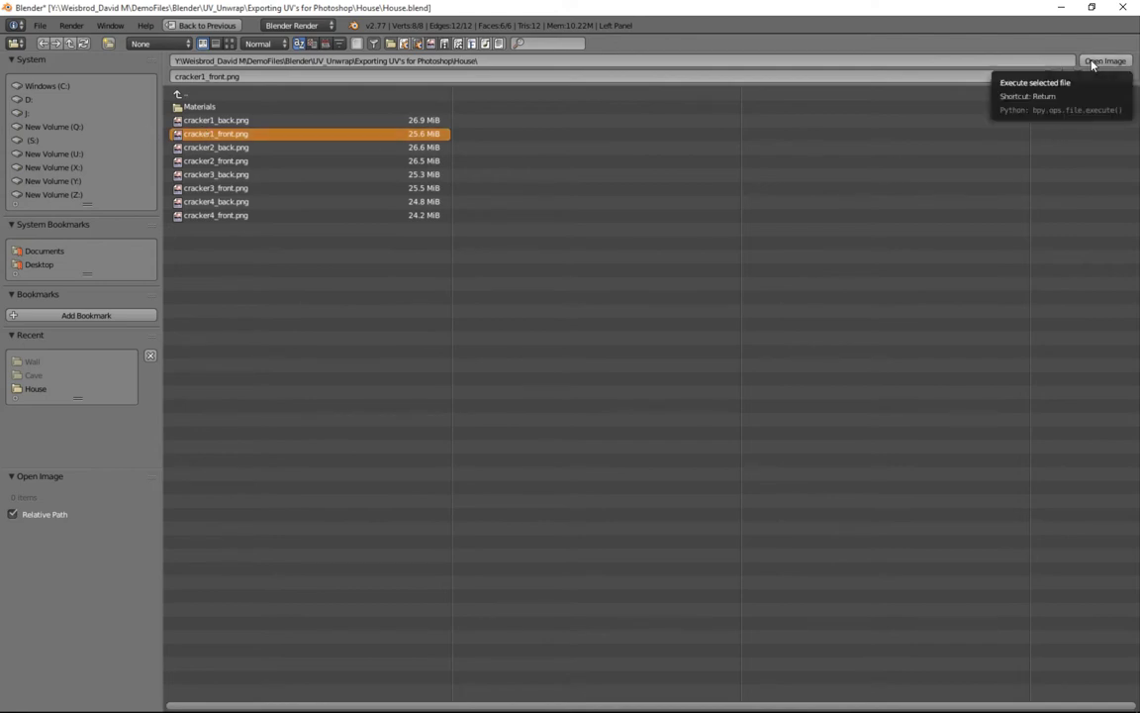
left_click(1087, 63)
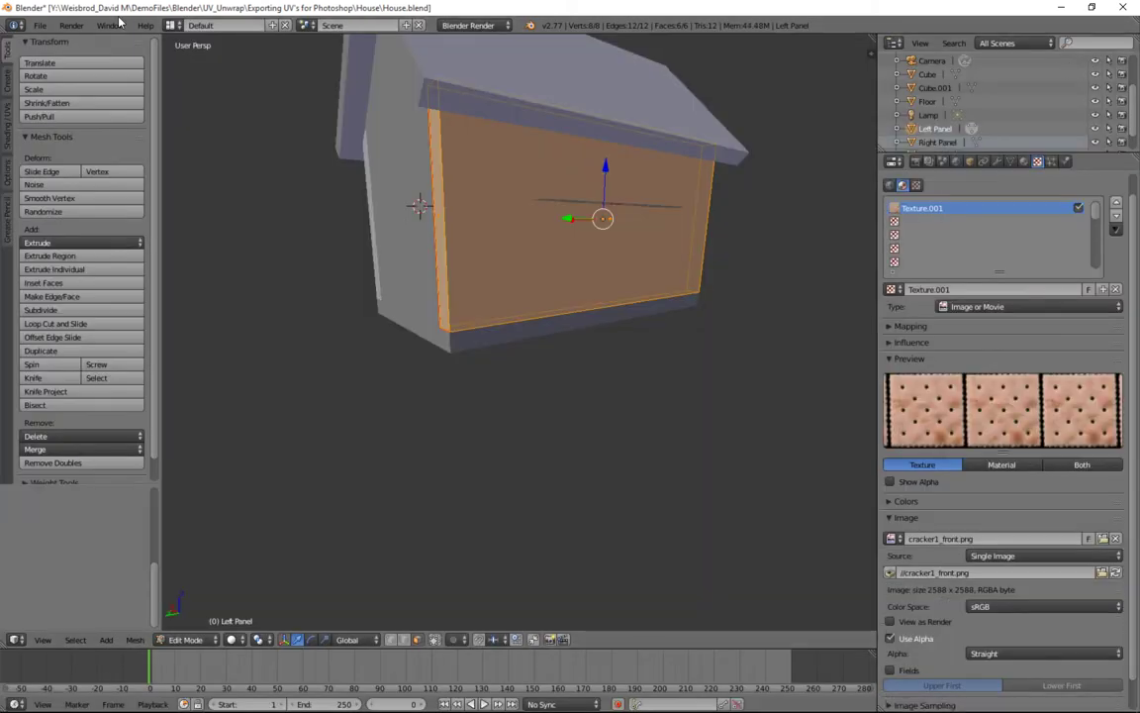
In the UV Editing layout, display cracker1_front.png behind the Left Panel's UVs and centre it.
left_click(171, 25)
left_click(193, 136)
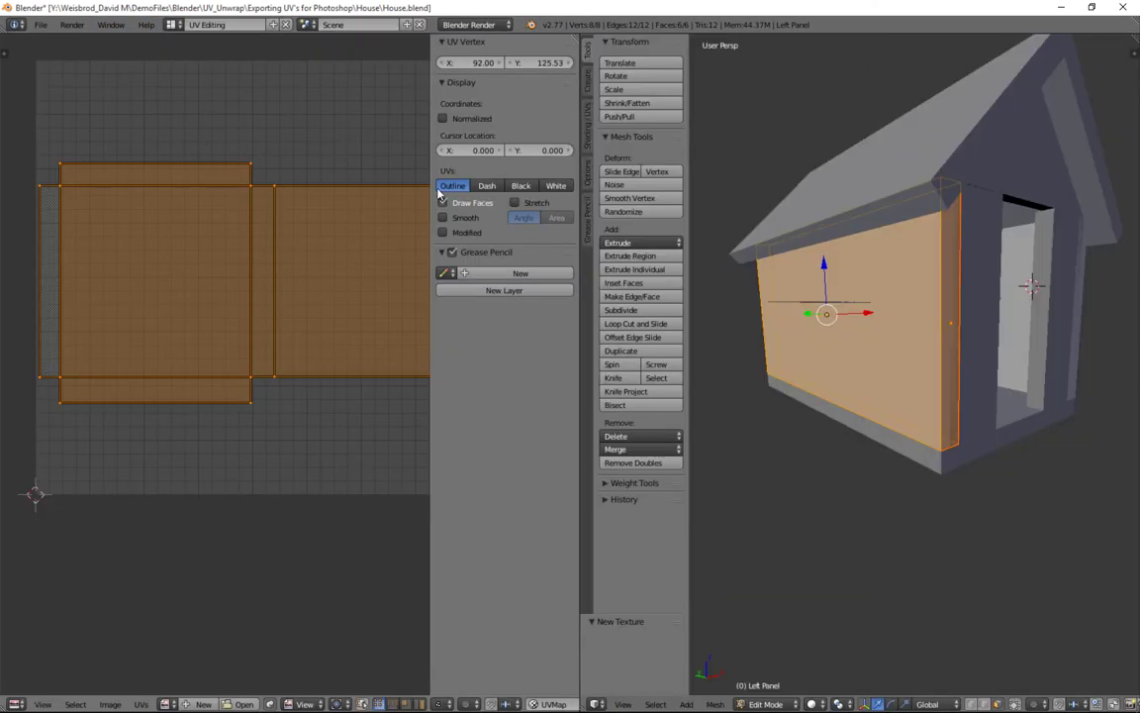
scroll(297, 208, "down", 2)
left_click(169, 701)
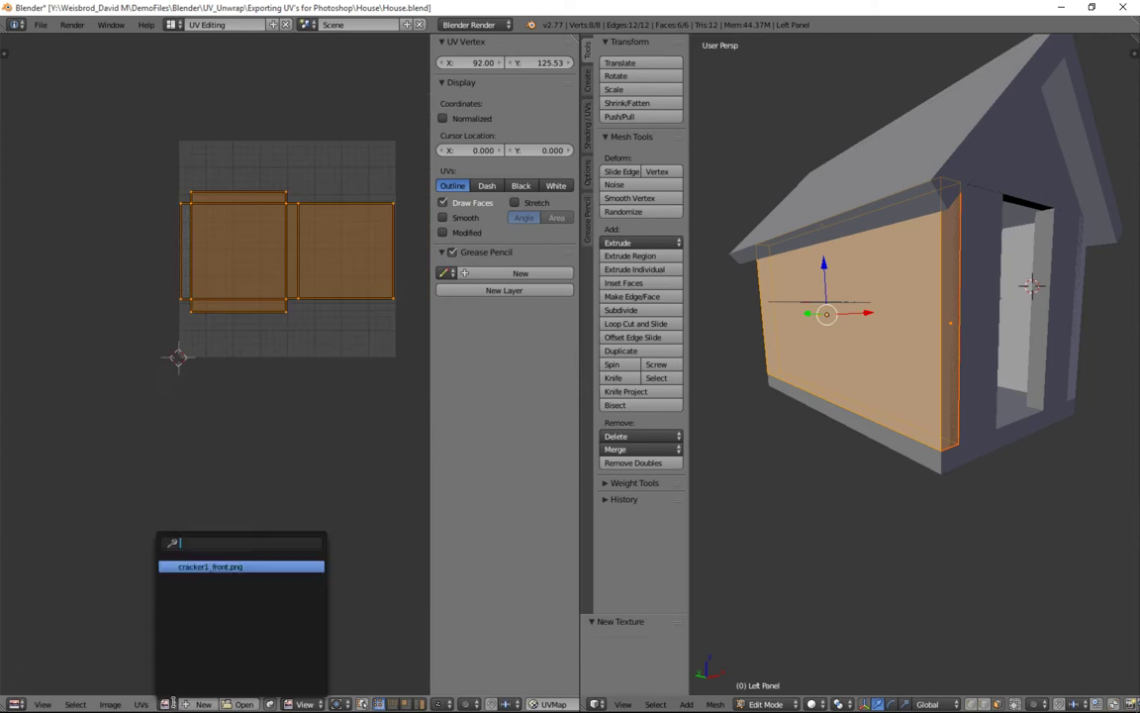
left_click(207, 567)
scroll(316, 410, "down", 5)
scroll(312, 408, "up", 2)
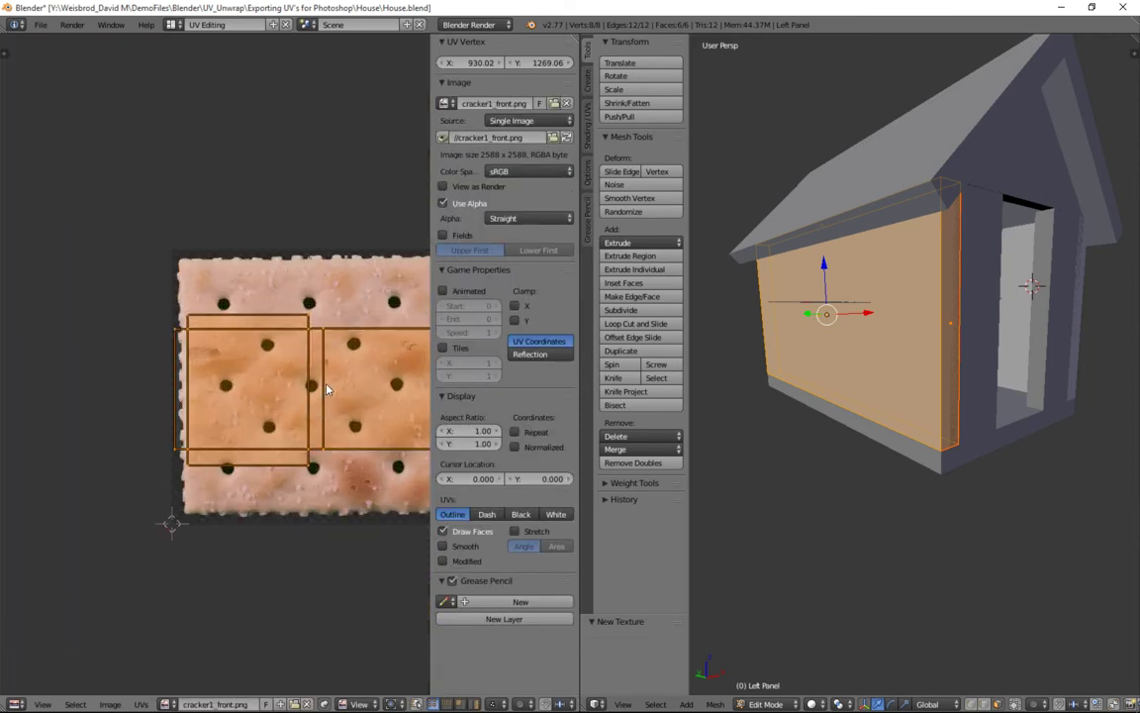
key("space")
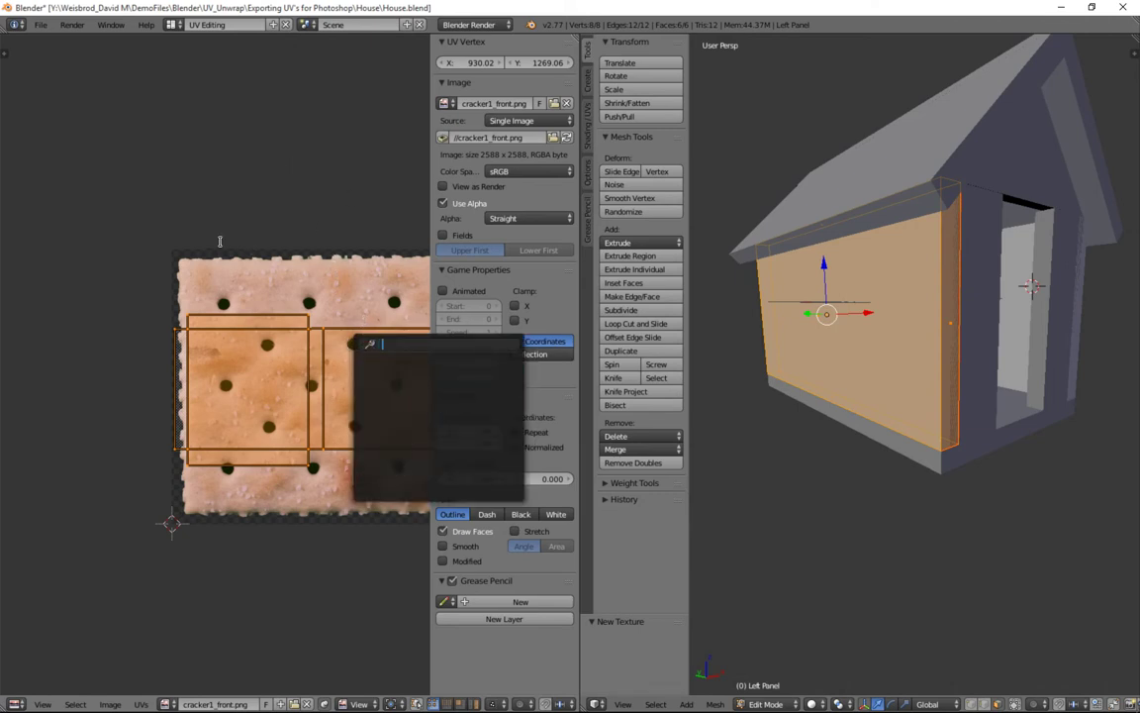
key("Escape")
middle_click_drag(325, 280, 229, 252)
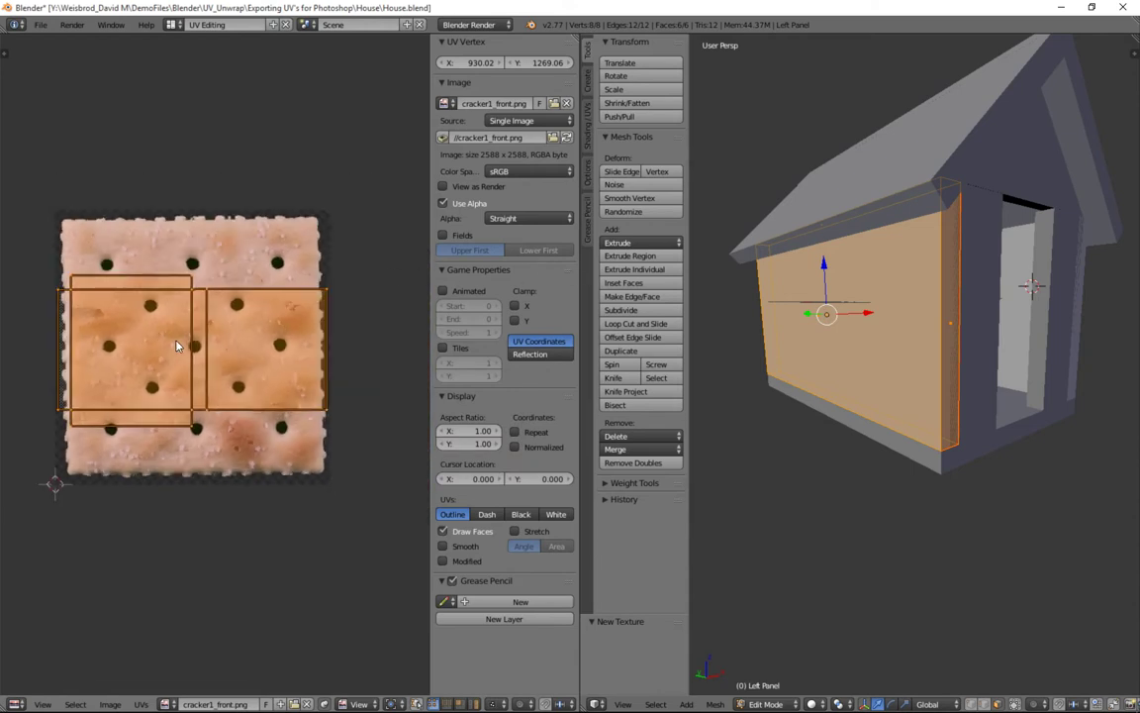
left_click(813, 704)
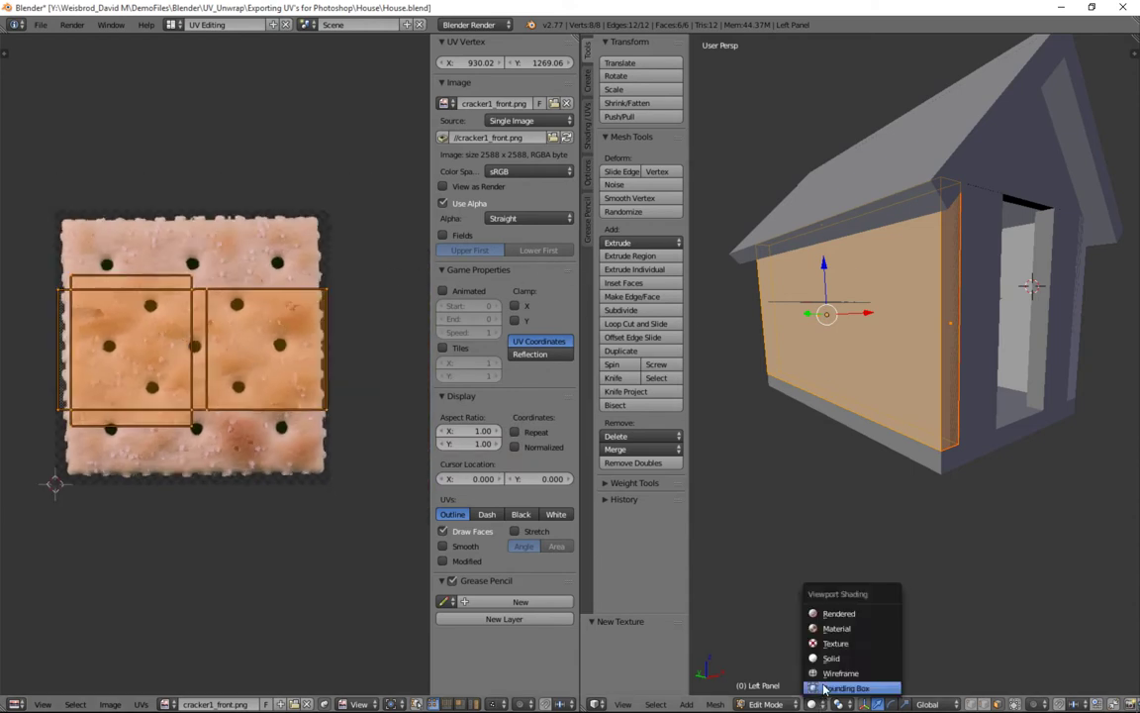
left_click(839, 612)
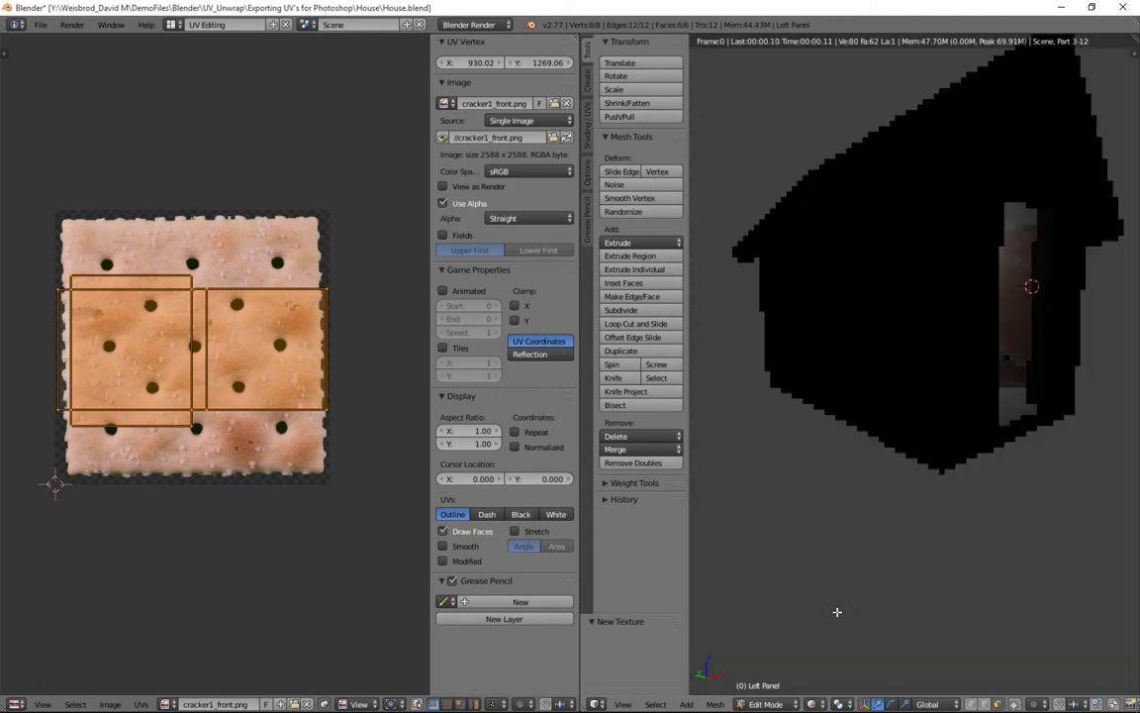
left_click(765, 704)
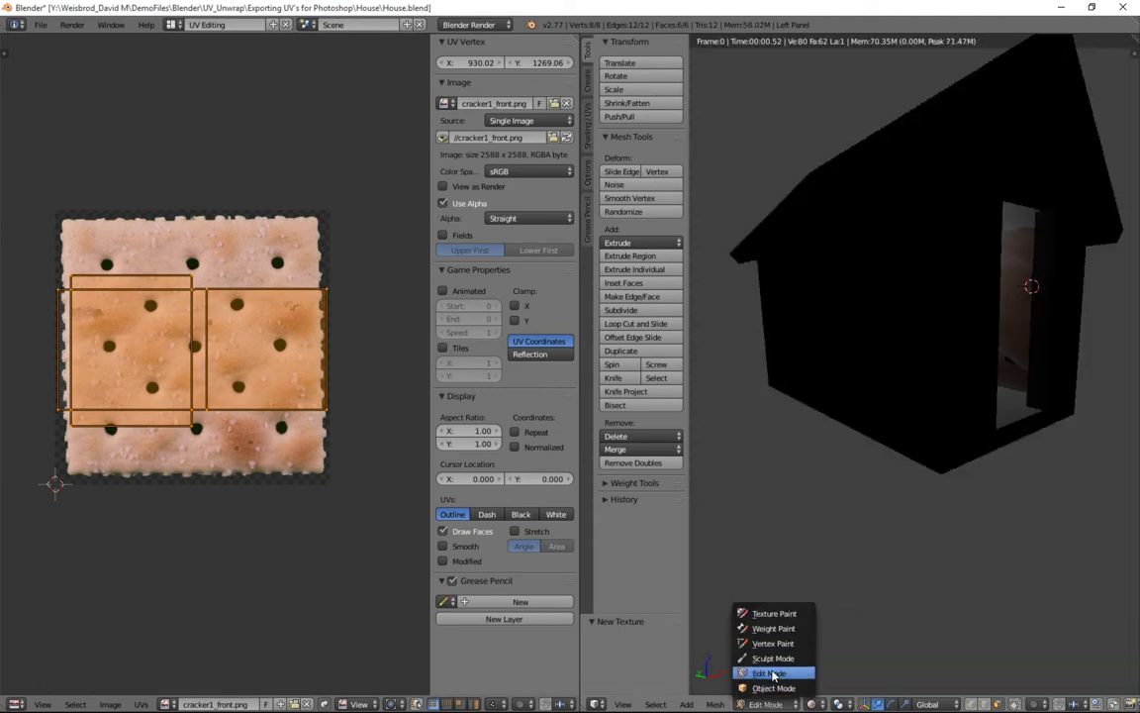
left_click(765, 673)
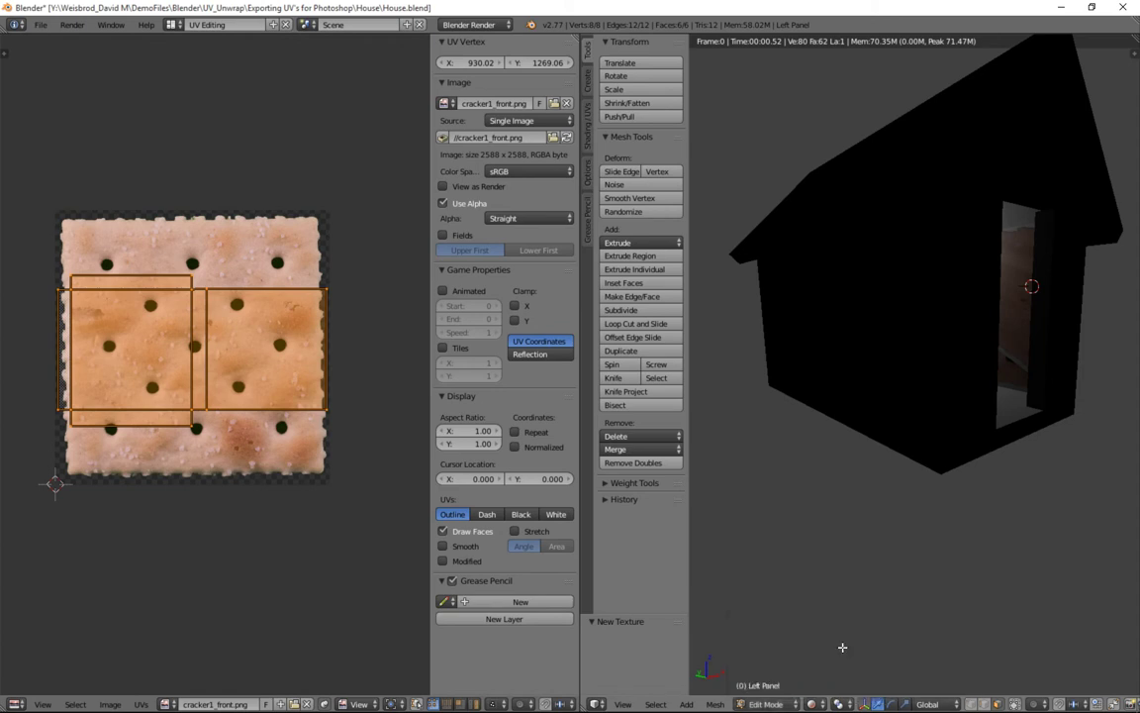
left_click(812, 704)
left_click(829, 659)
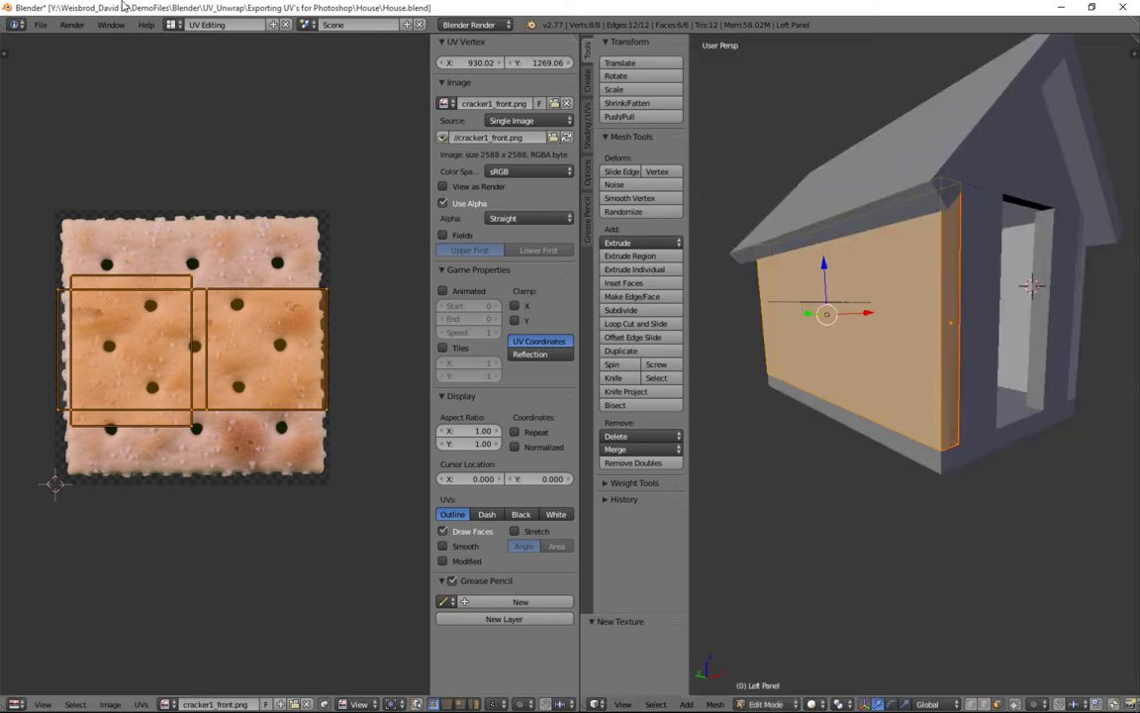
In the Default layout's World settings, set Environment Lighting energy to 0.600, then view the house.
left_click(173, 25)
left_click(186, 84)
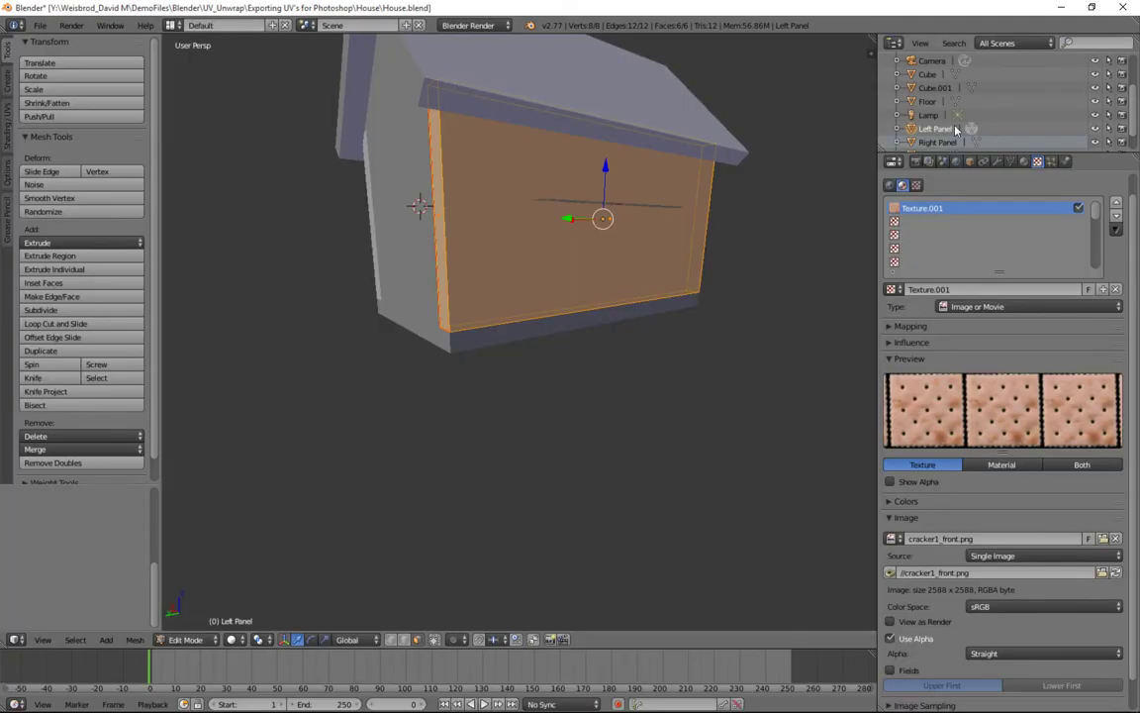
left_click(957, 163)
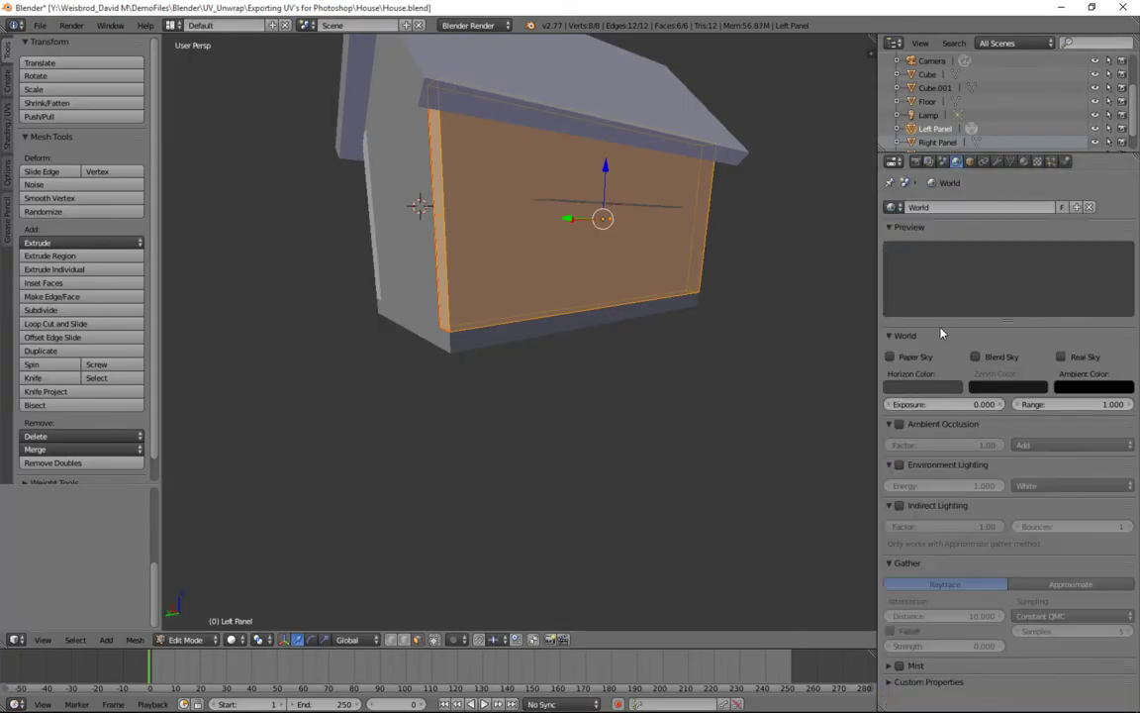
left_click(898, 464)
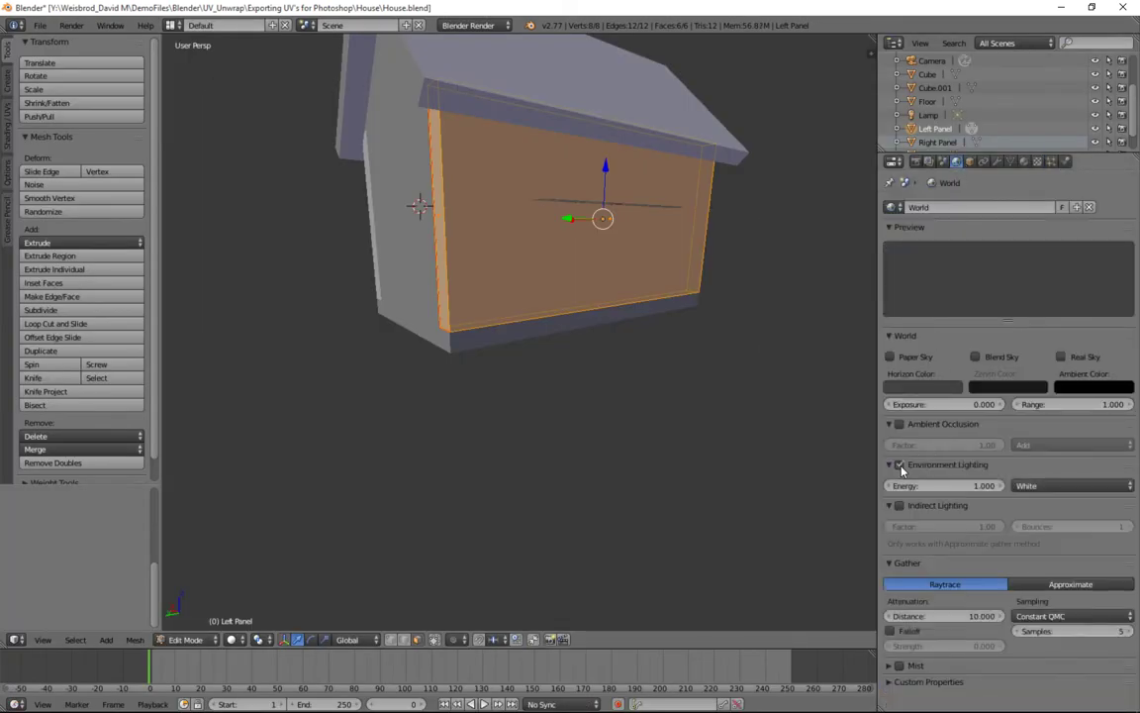
left_click(964, 485)
key("BackSpace")
type(".60")
key("Return")
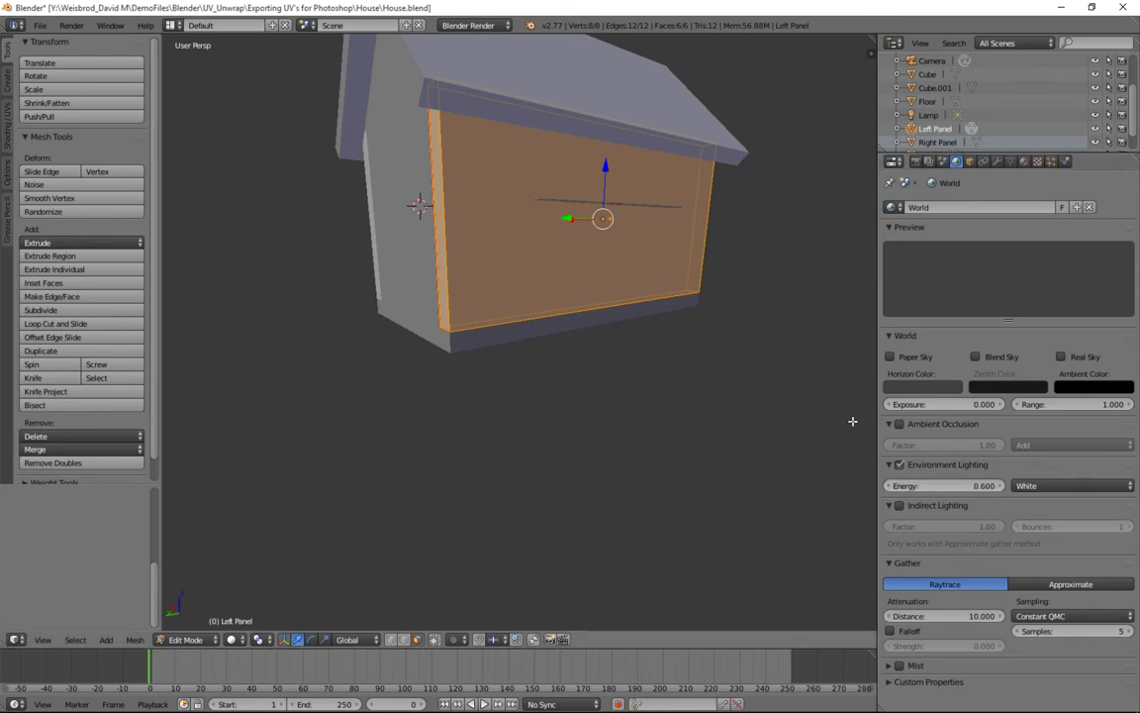
middle_click_drag(523, 329, 362, 331)
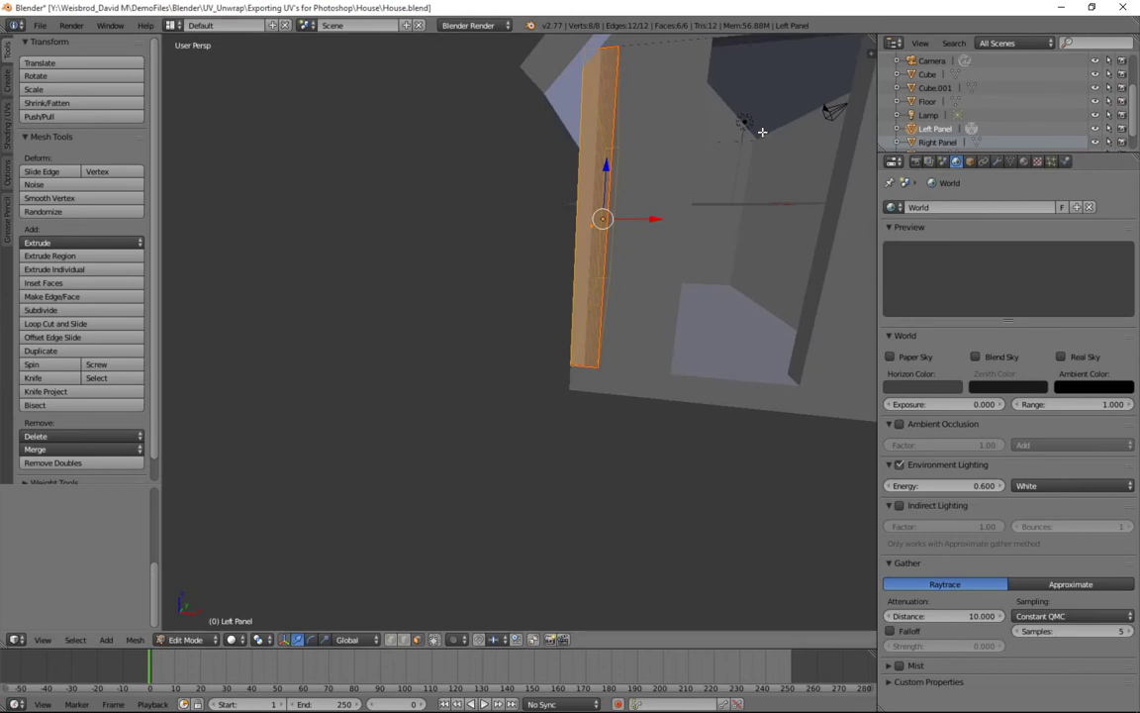
scroll(764, 133, "down", 4)
middle_click_drag(708, 178, 574, 302)
Switch to UV Editing and preview the house in Rendered viewport shading.
left_click(171, 24)
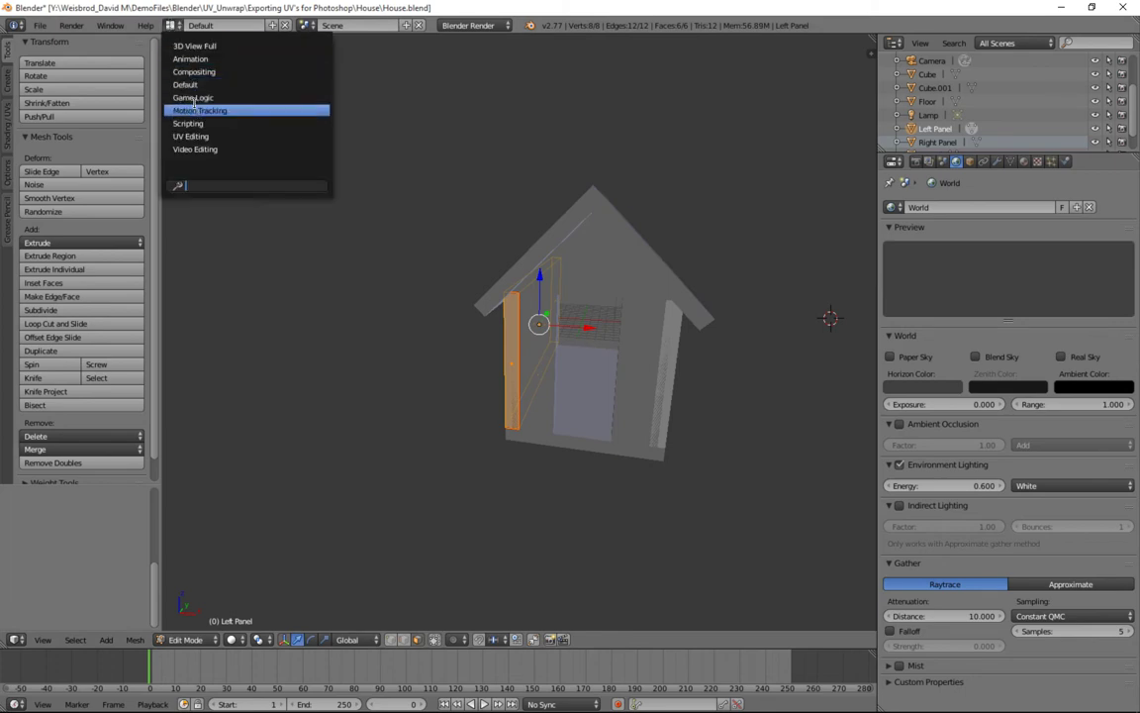
left_click(201, 130)
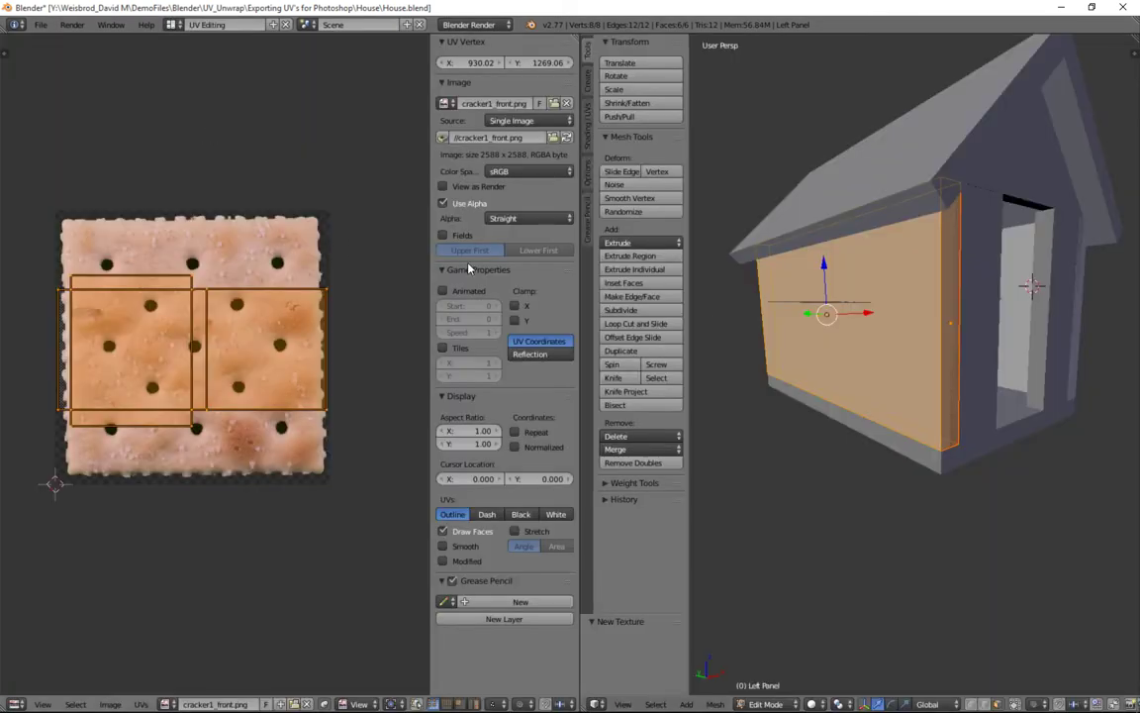
left_click(813, 704)
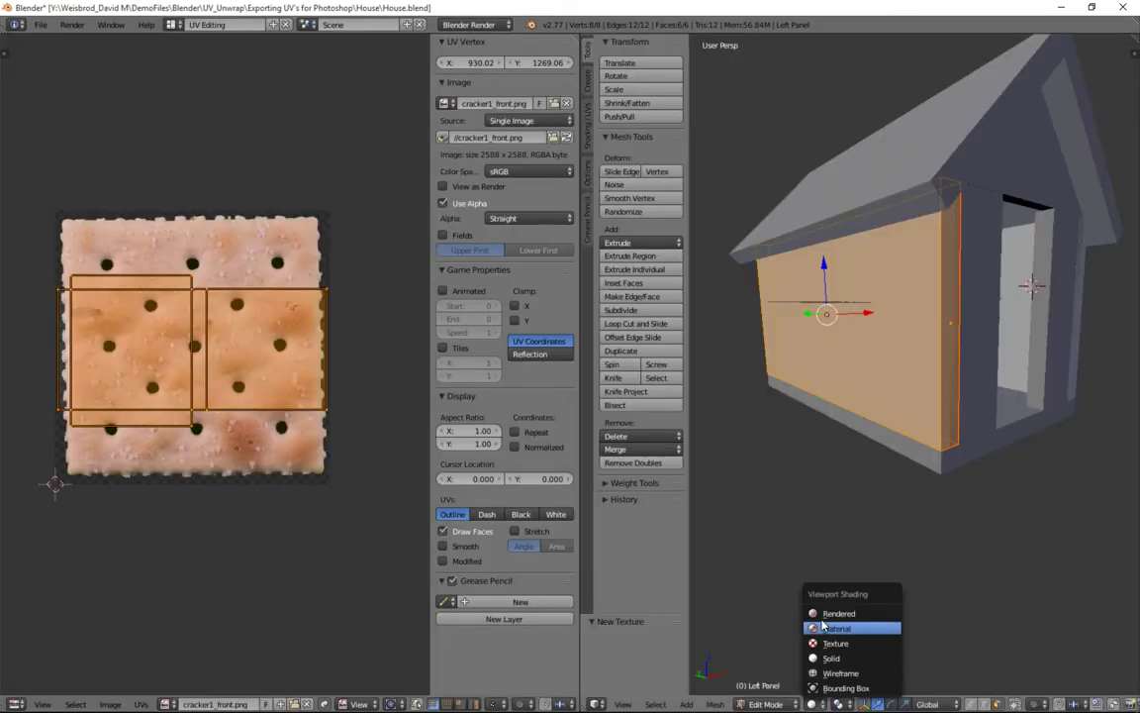
left_click(762, 564)
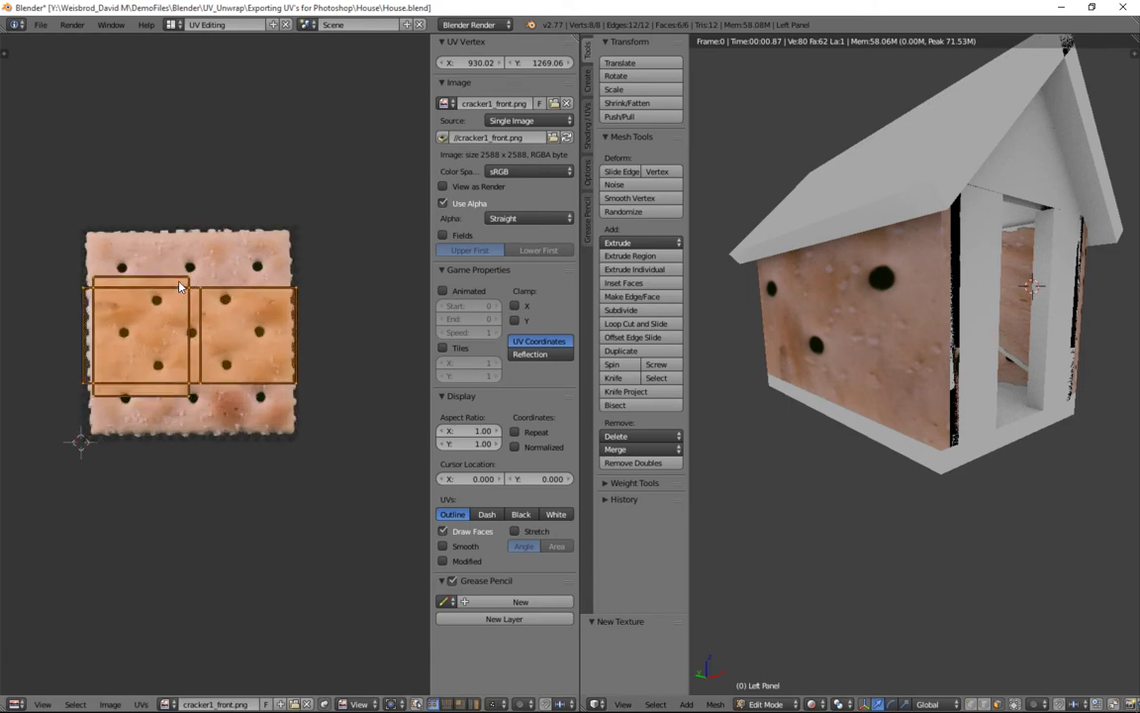
scroll(184, 298, "down", 2)
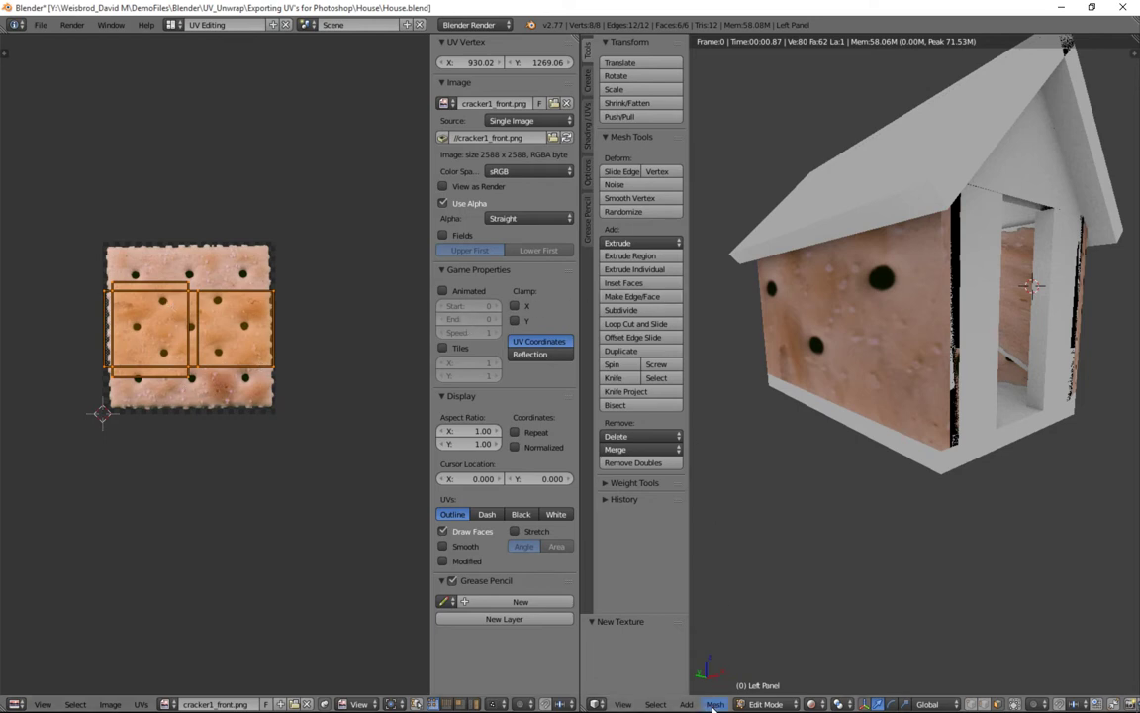
left_click(812, 704)
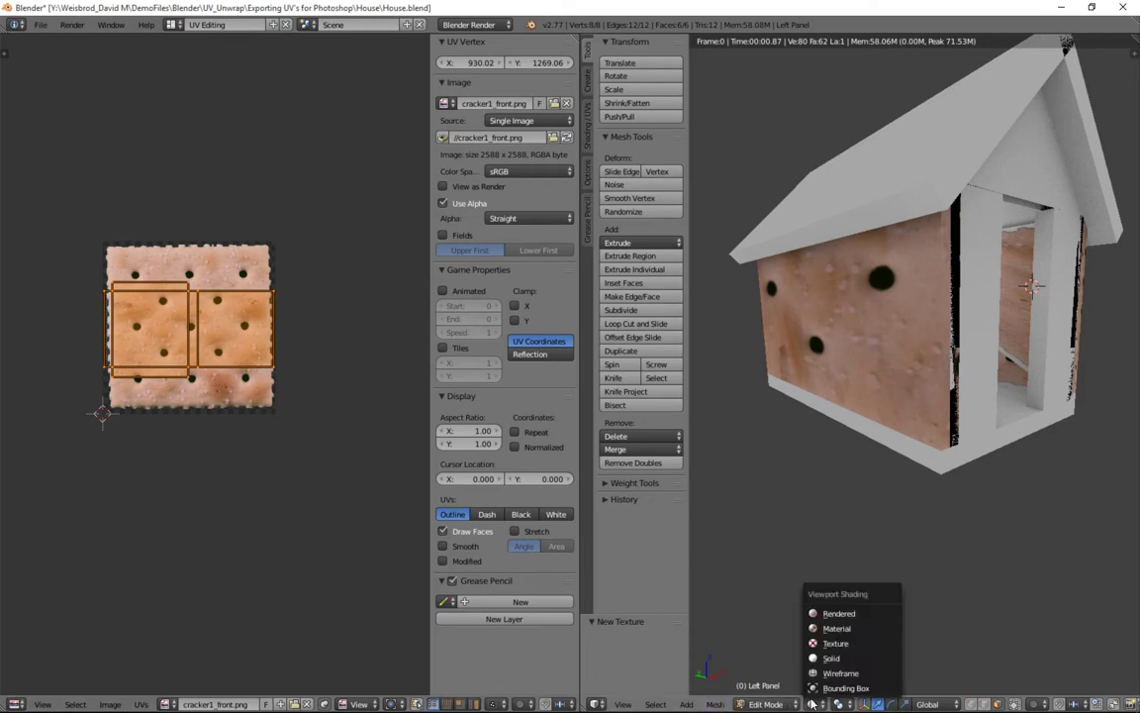
Return to Solid shading, then Reset and re-Unwrap the Left Panel's UVs into a cross.
left_click(827, 658)
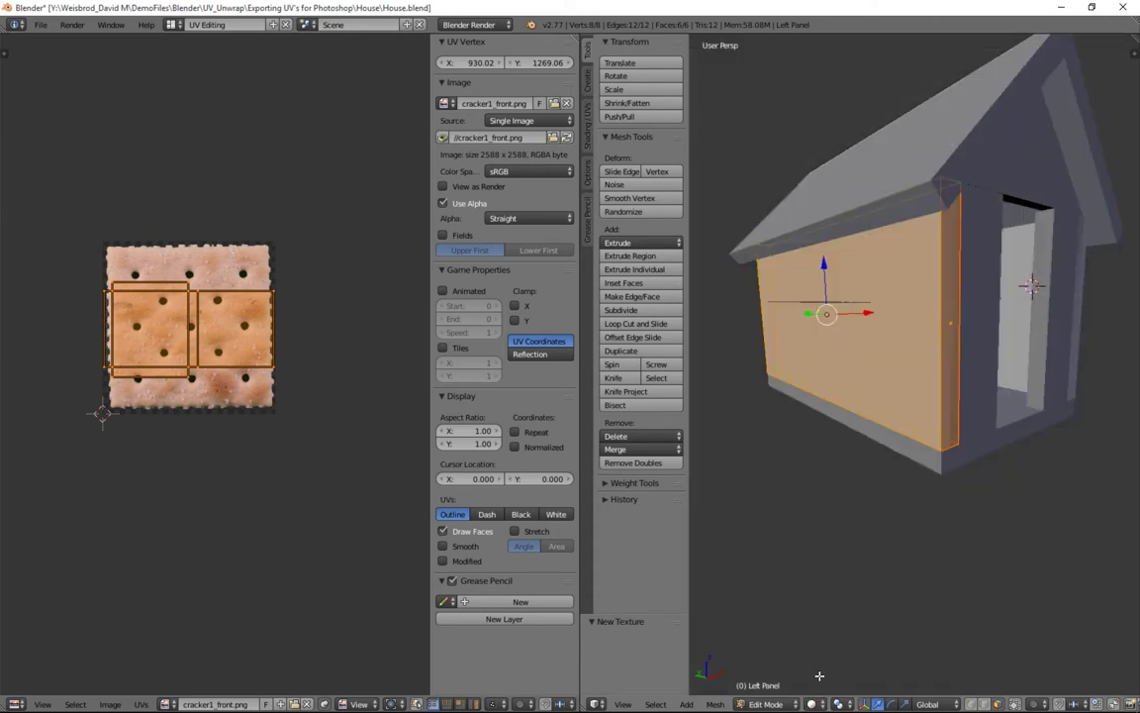
left_click(716, 704)
mouse_move(772, 598)
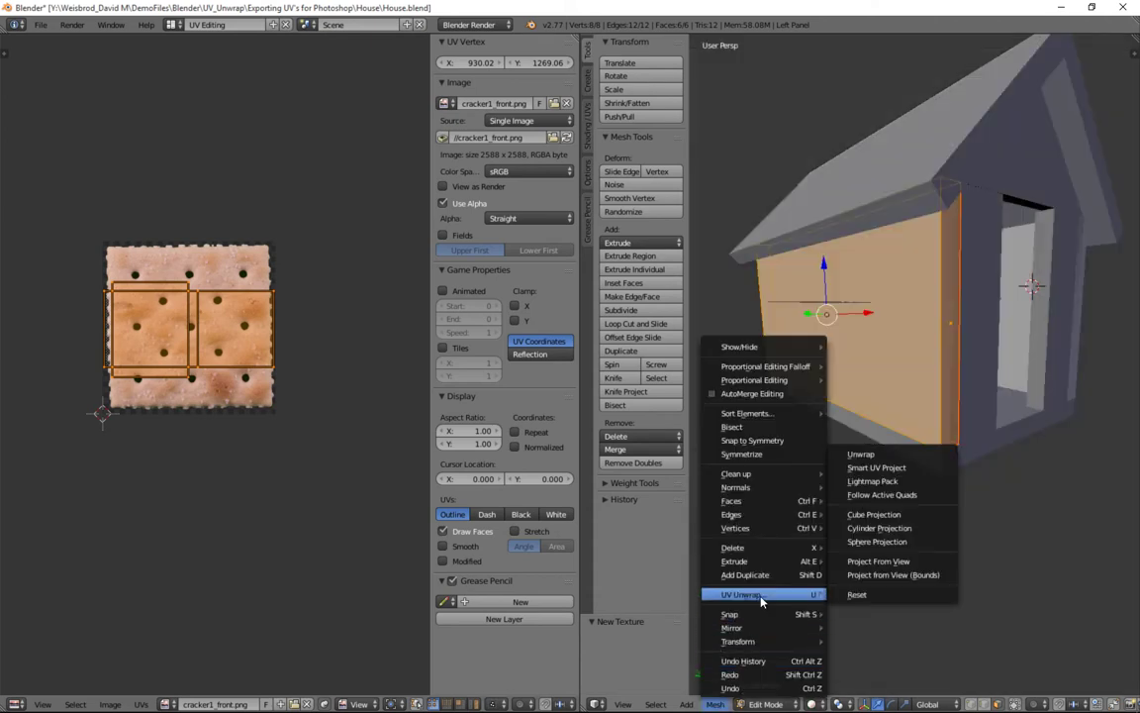
left_click(851, 593)
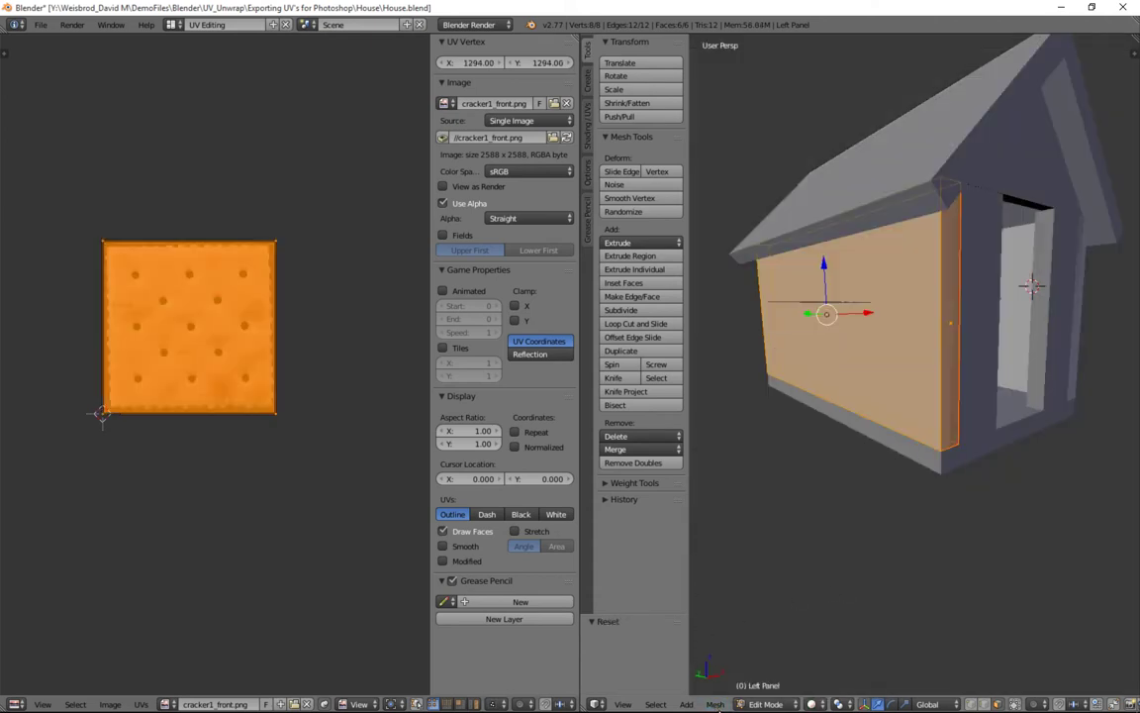
left_click(714, 704)
mouse_move(753, 598)
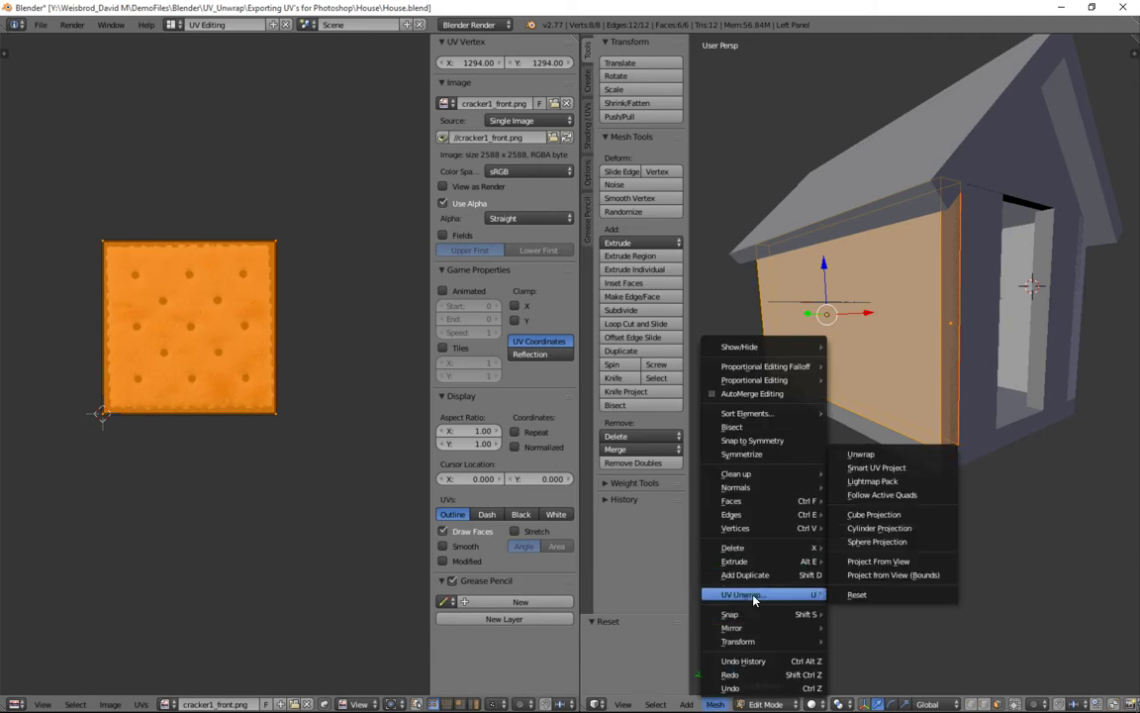
left_click(903, 455)
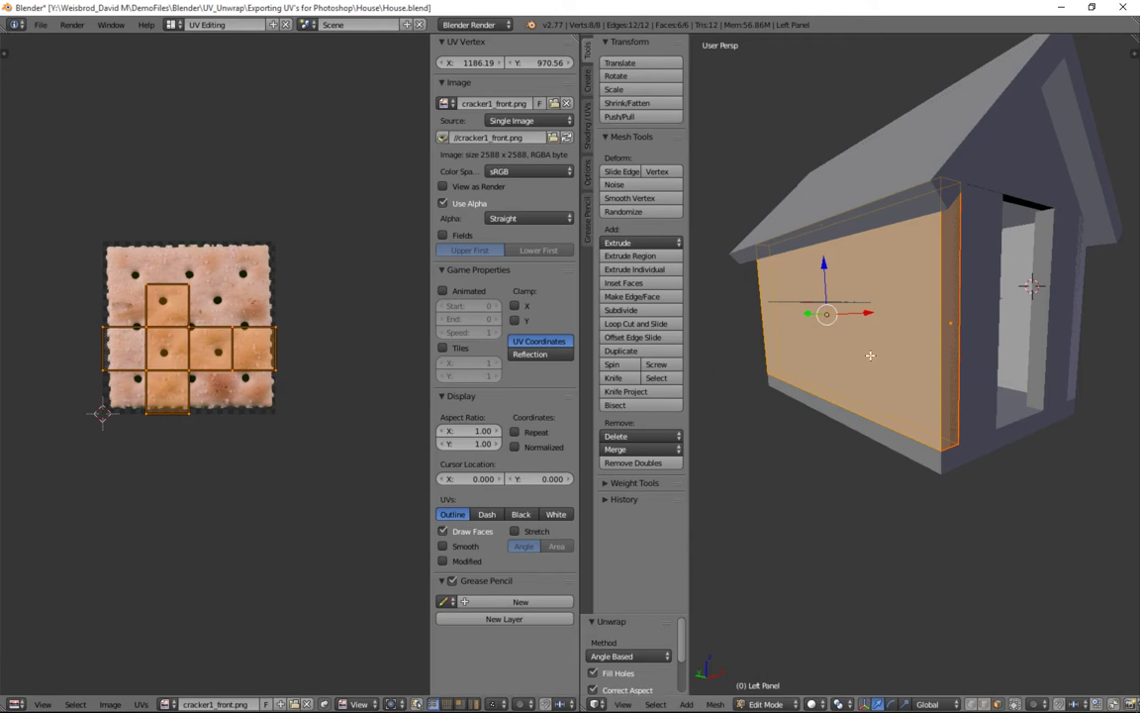
middle_click_drag(912, 277, 955, 287)
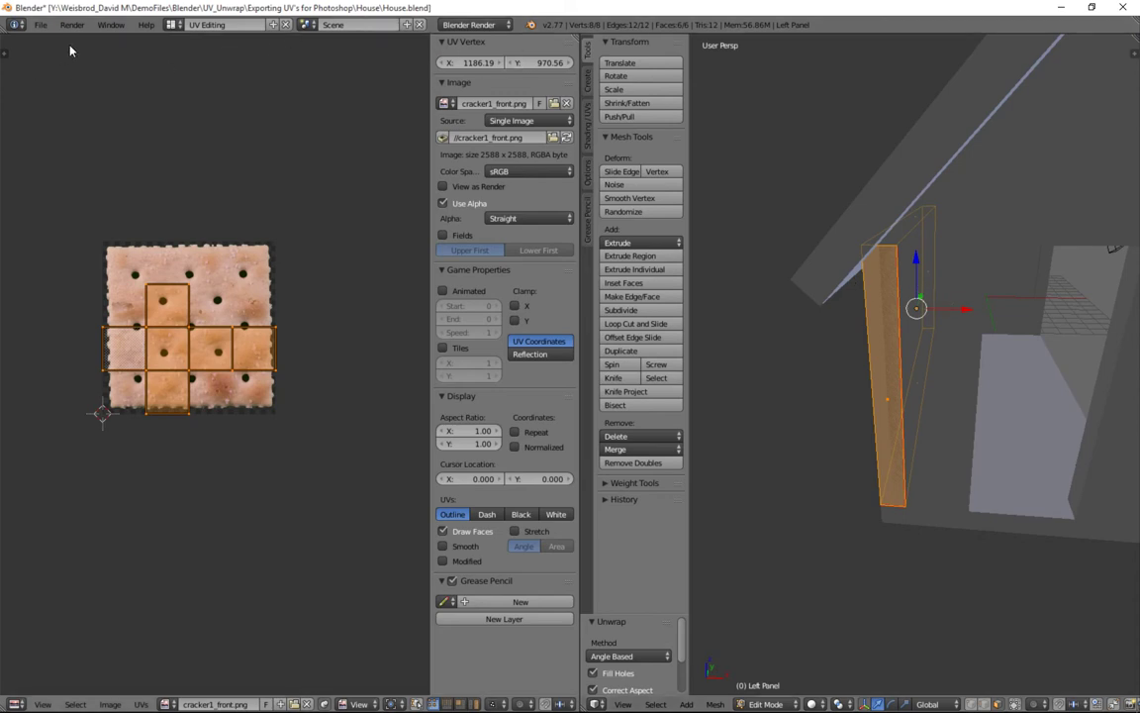
In the Default layout, hide Right Panel, Roof, Roof Triangles, Cube.001 and Cube in the Outliner.
left_click(170, 25)
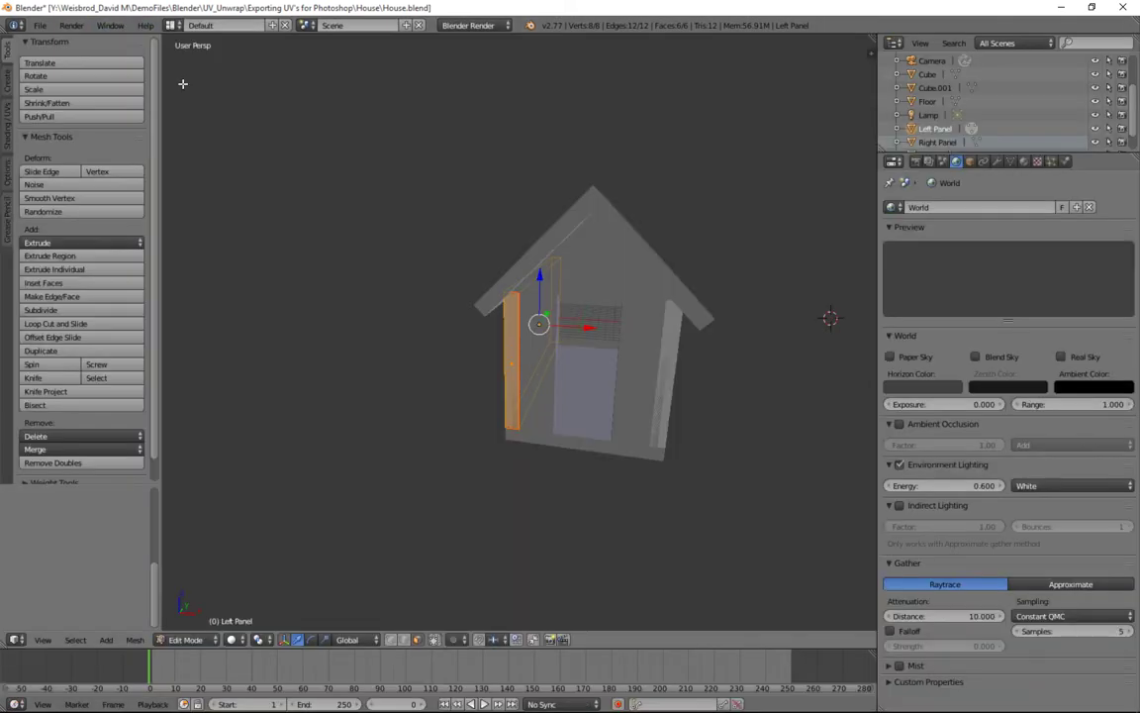
left_click(213, 75)
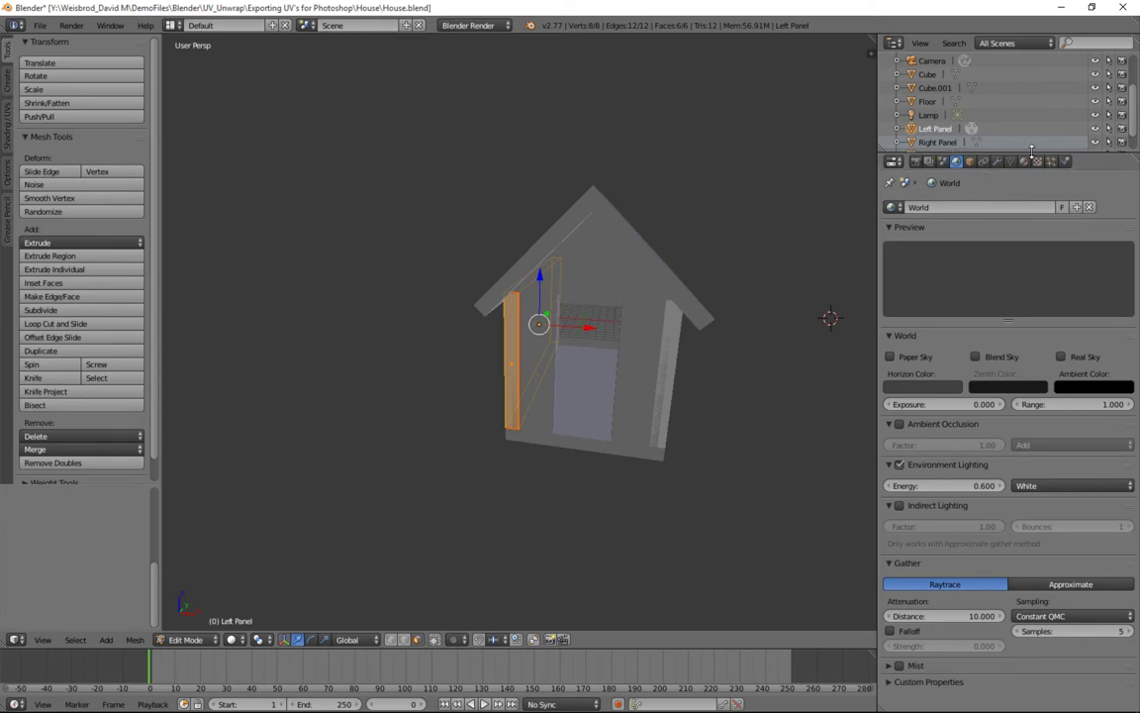
left_click_drag(1035, 154, 1034, 266)
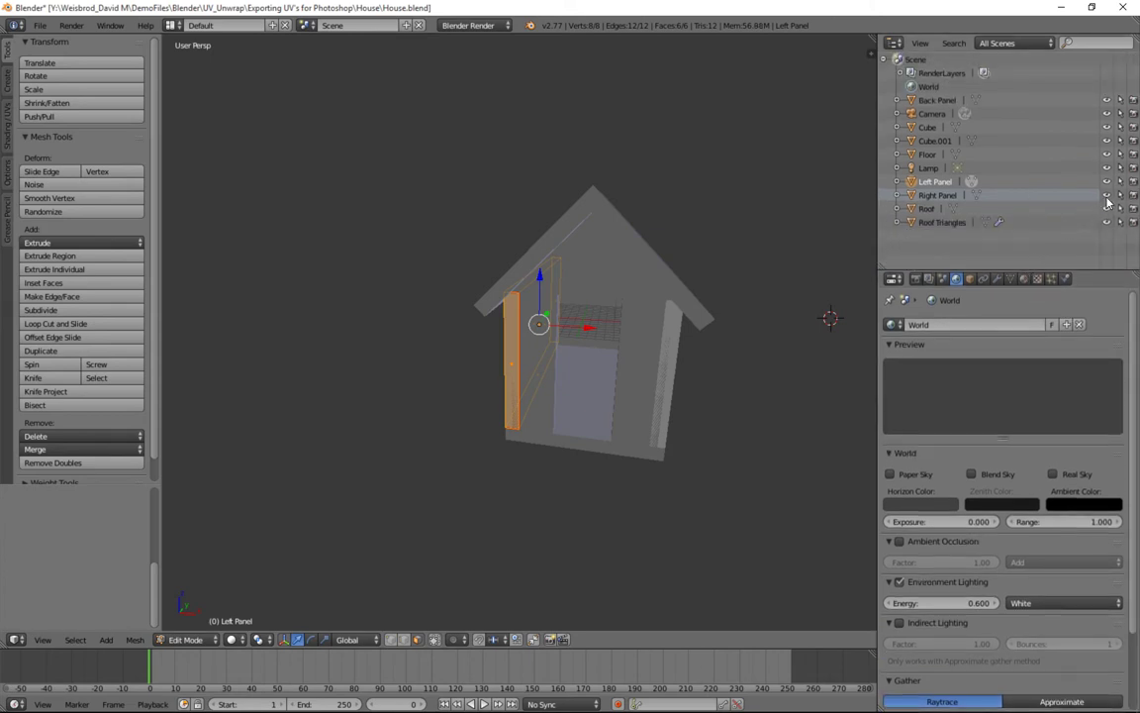
left_click(1107, 195)
left_click(1106, 208)
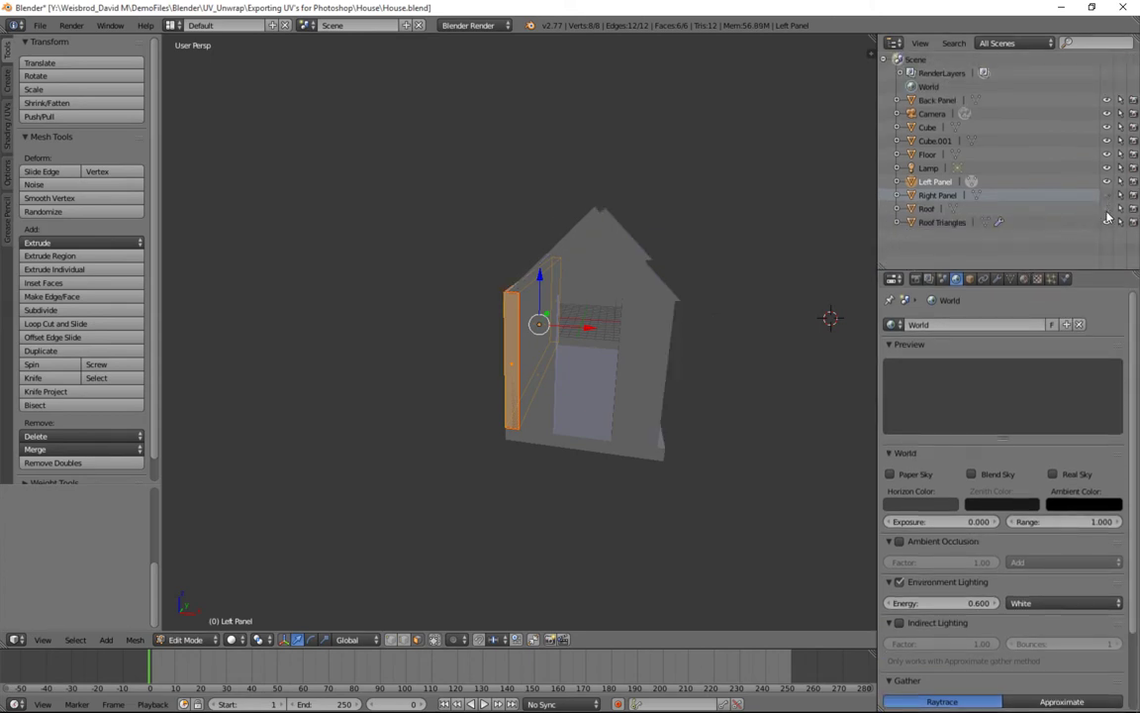
left_click(1107, 222)
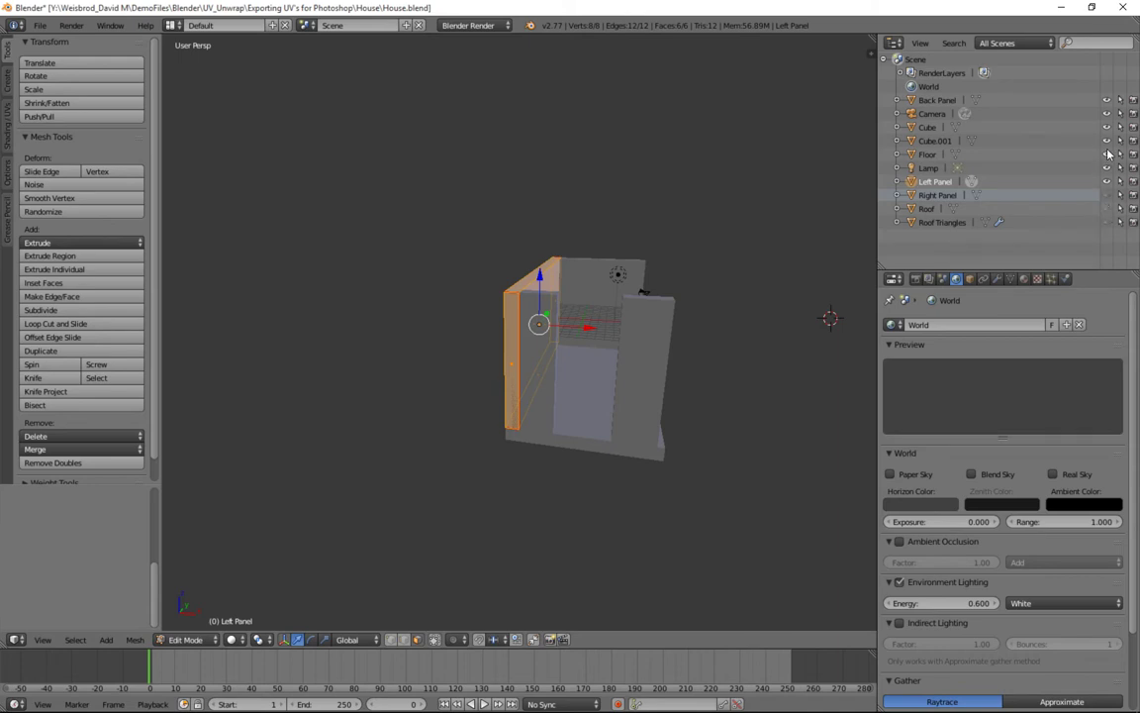
left_click(1106, 155)
left_click(1106, 154)
left_click(1106, 140)
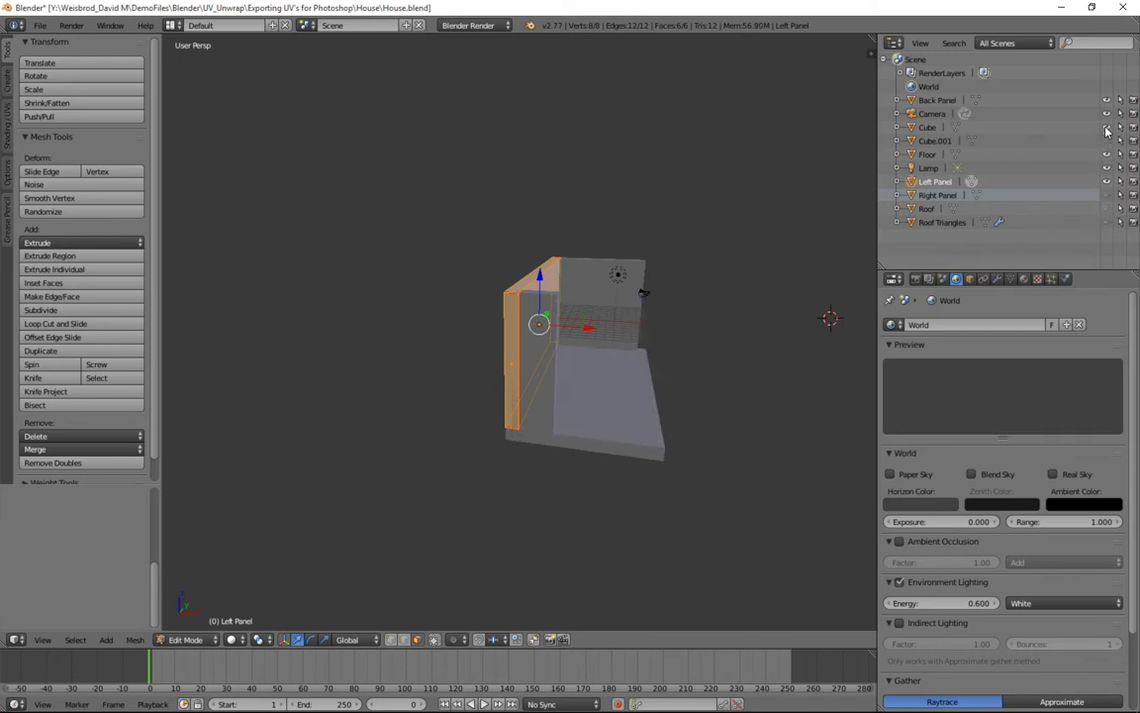
left_click(1107, 128)
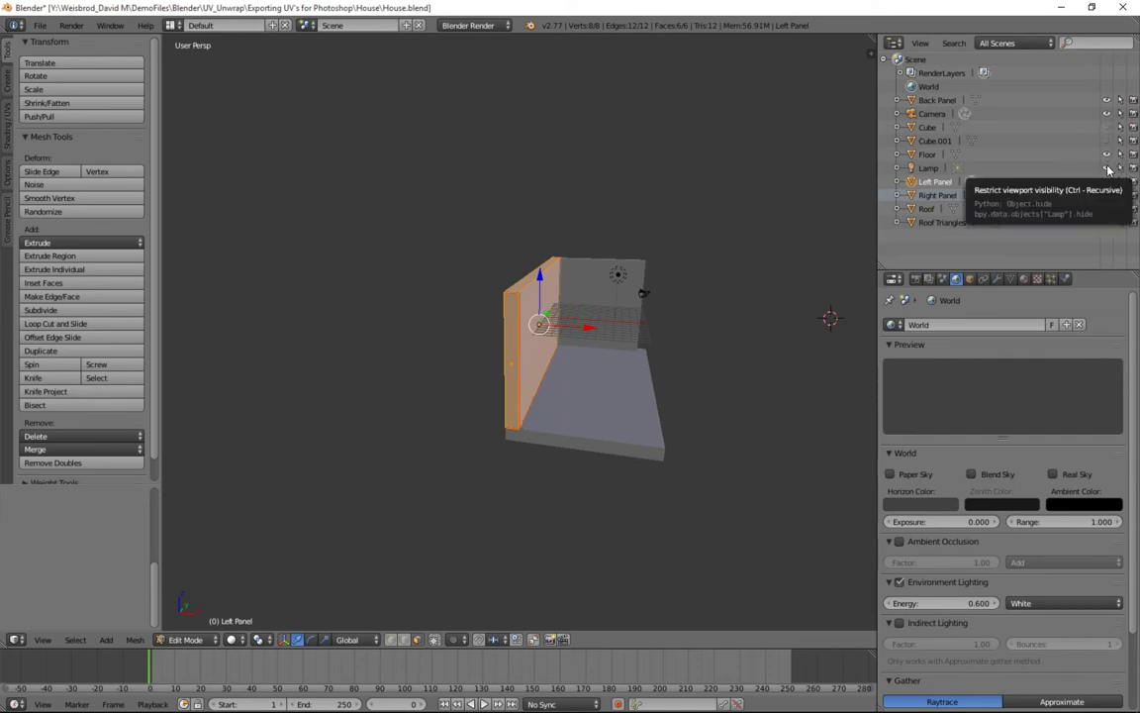
In Object Mode, hide the Back Panel and select the Left Panel wall.
mouse_move(614, 270)
middle_mouse_down()
mouse_move(636, 300)
mouse_move(617, 264)
middle_mouse_up()
key("Tab")
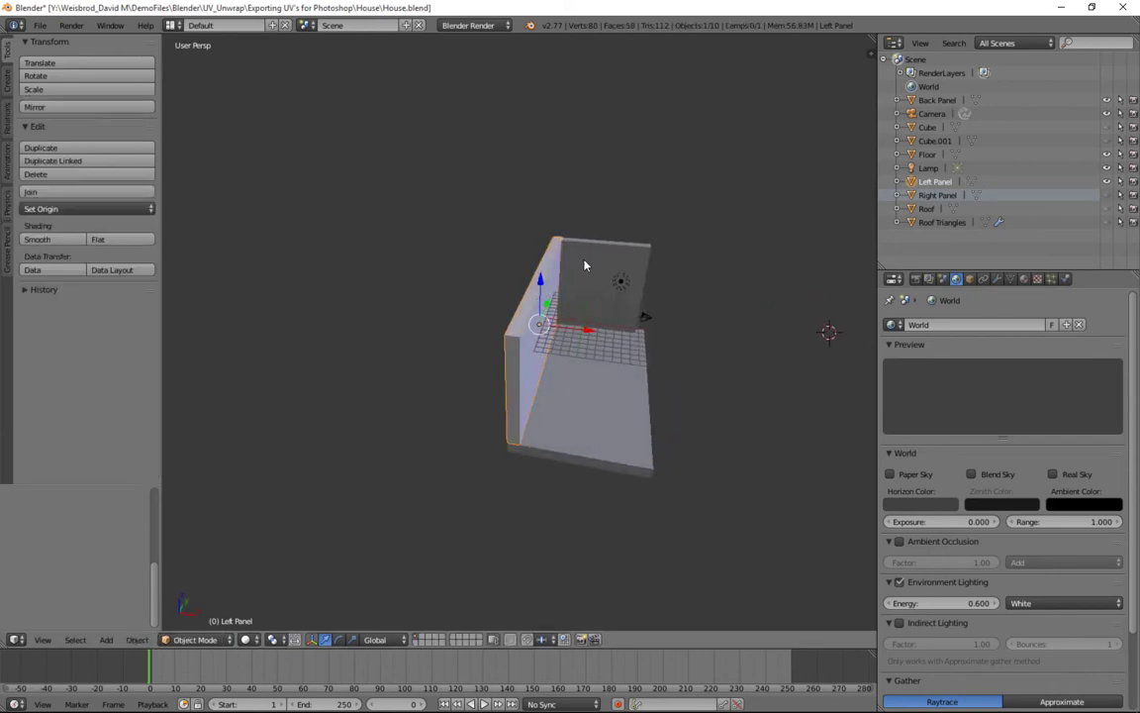
right_click(594, 265)
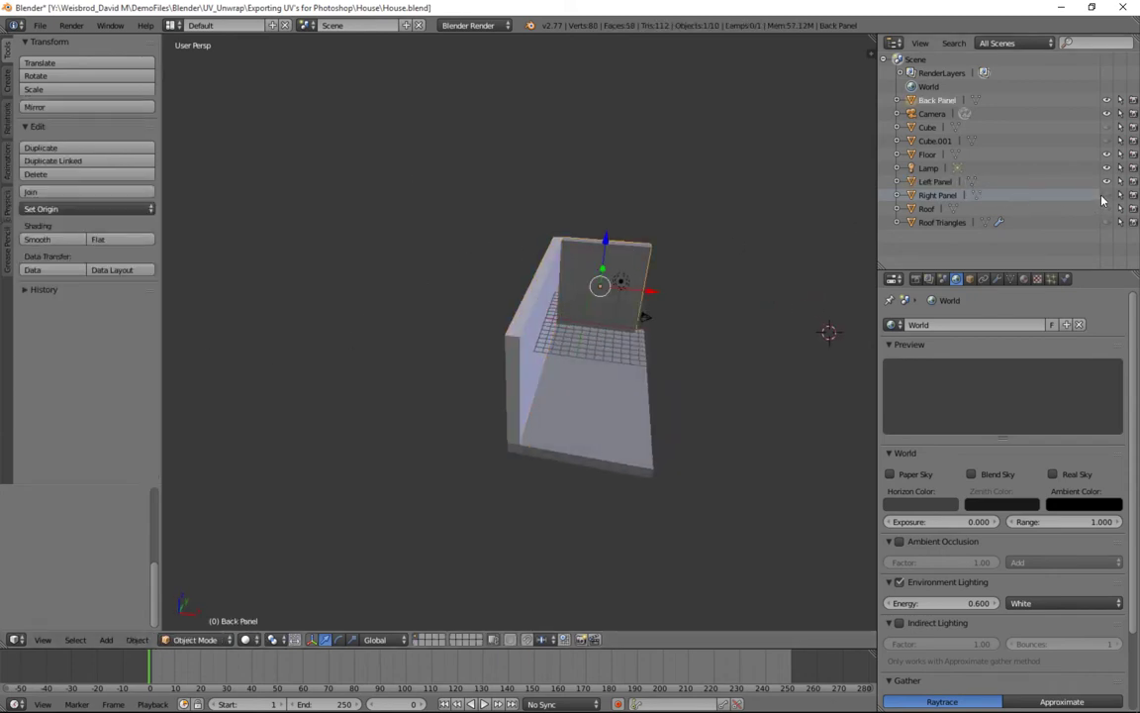
left_click(1107, 182)
left_click(1107, 182)
key("h")
middle_click_drag(607, 262, 651, 327)
right_click(543, 317)
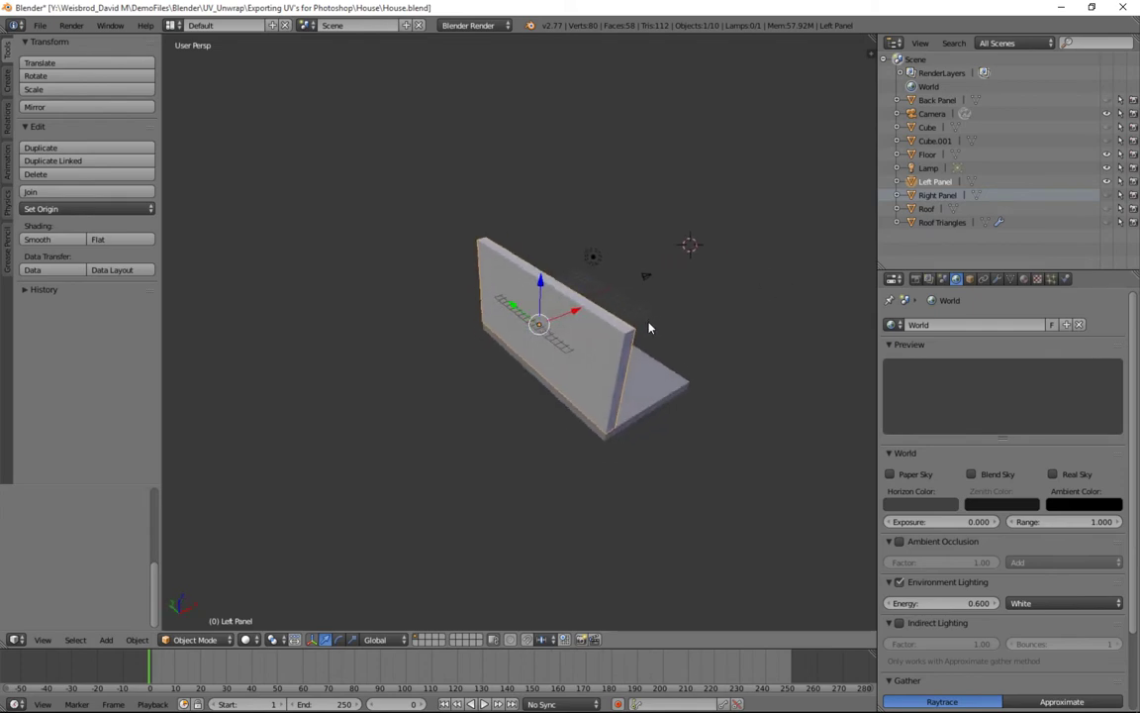
In UV Editing, inspect the inner, left side and top faces' UVs on the cracker image.
left_click(170, 25)
left_click(227, 137)
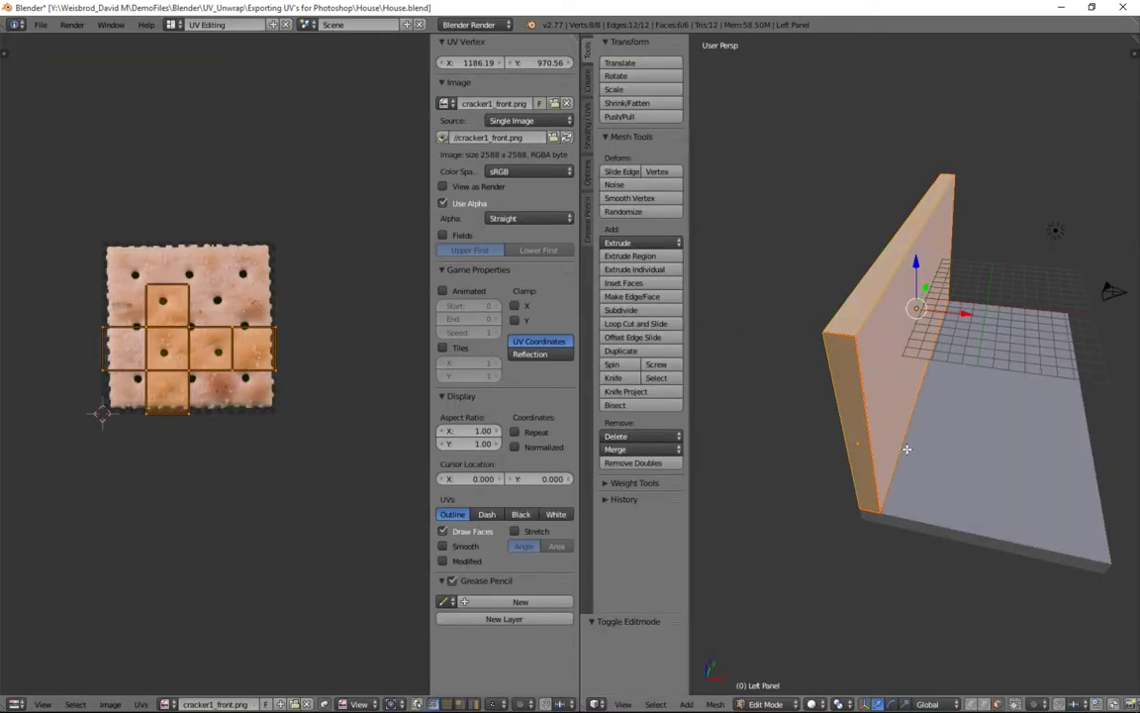
left_click(867, 704, "shift")
right_click(885, 261, "alt")
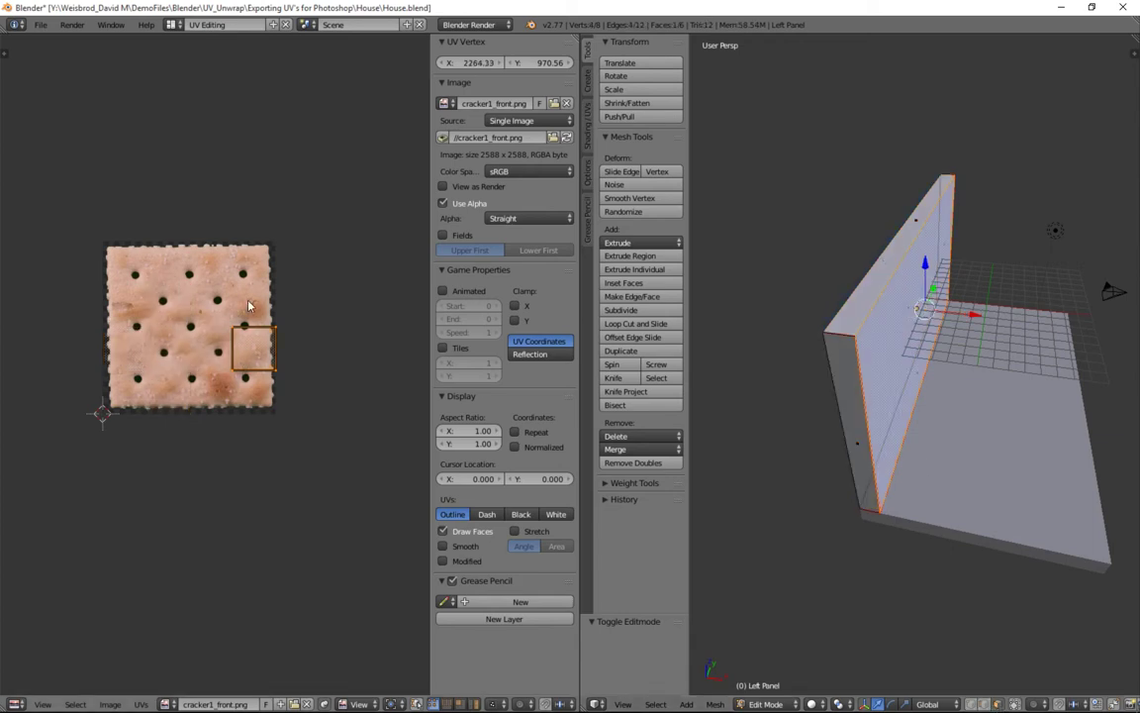
scroll(234, 371, "up", 2)
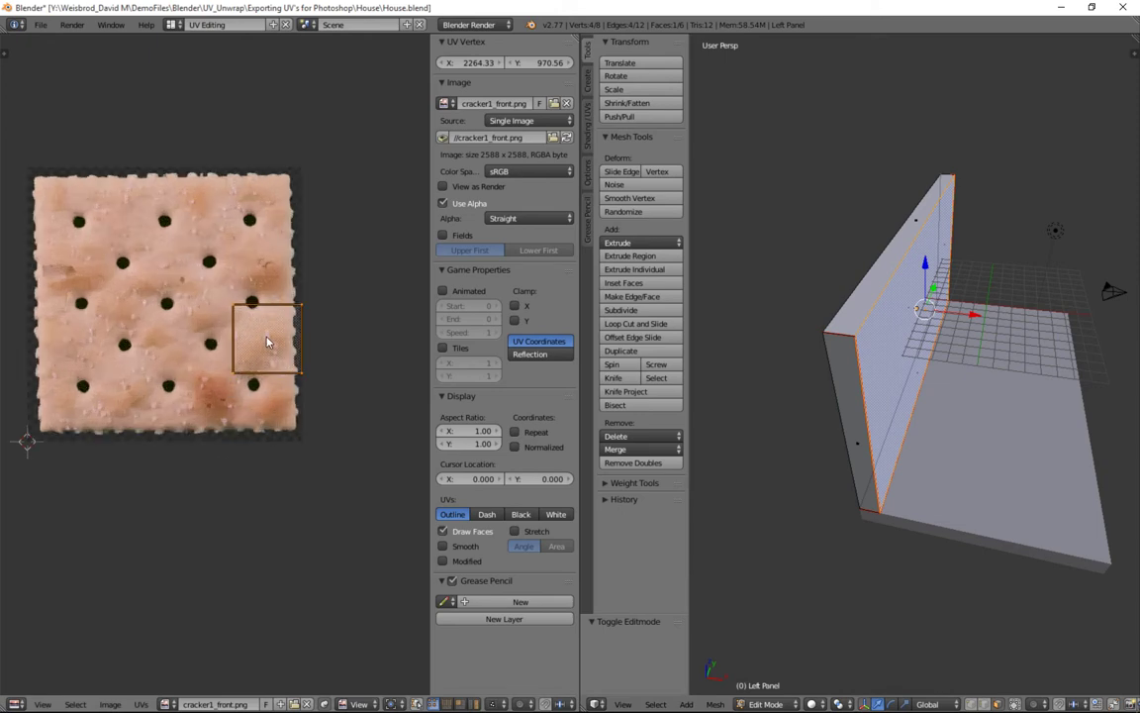
right_click(772, 400)
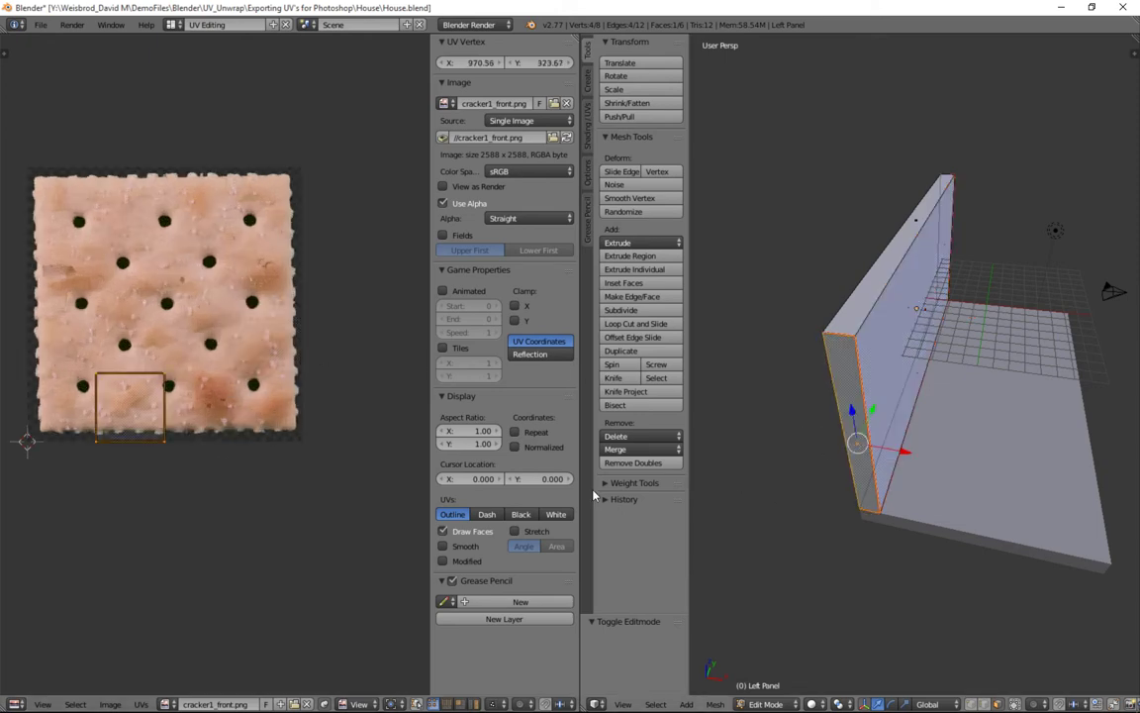
right_click(912, 241)
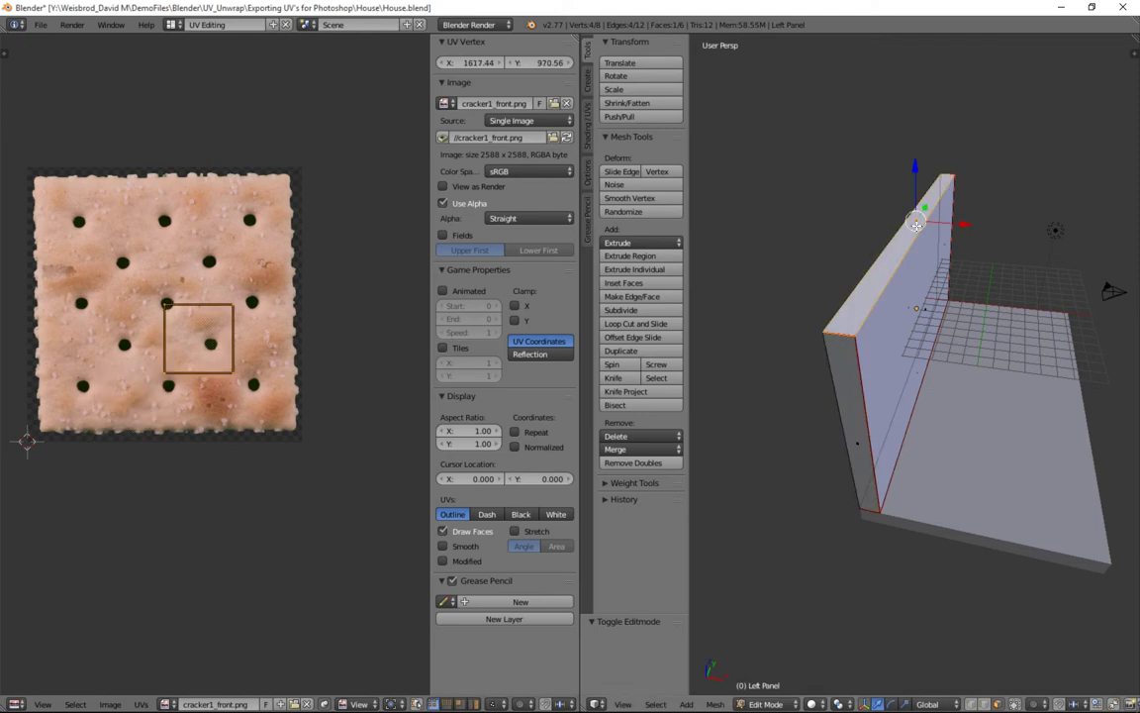
key("a")
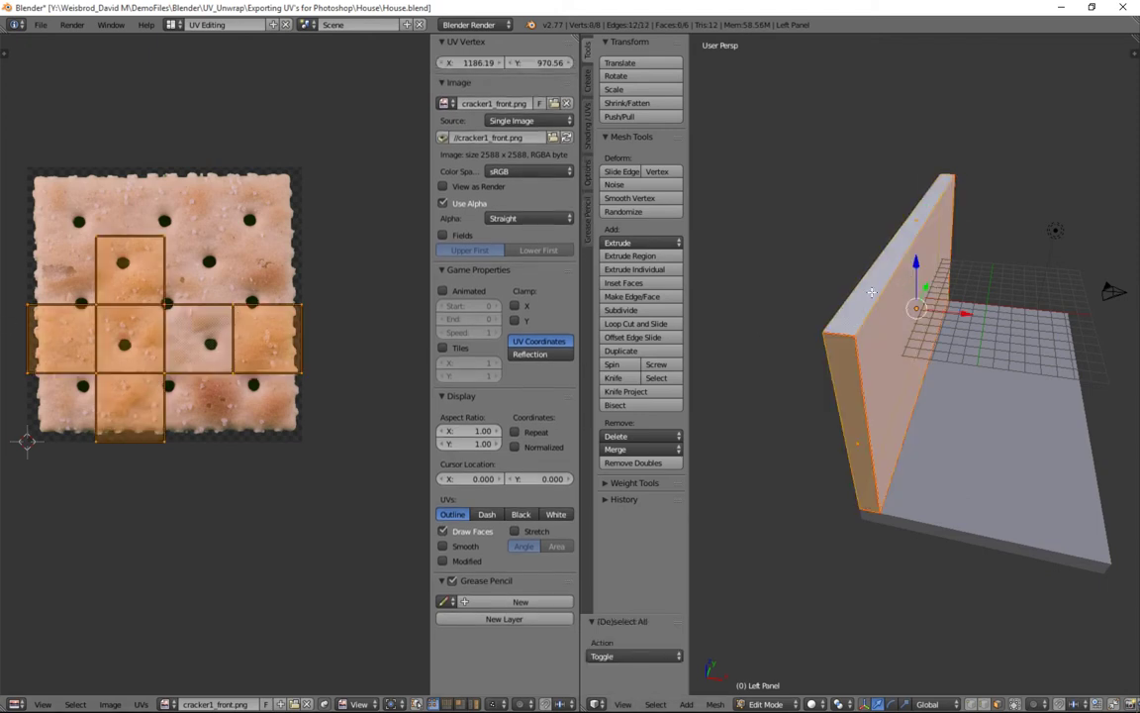
key("a")
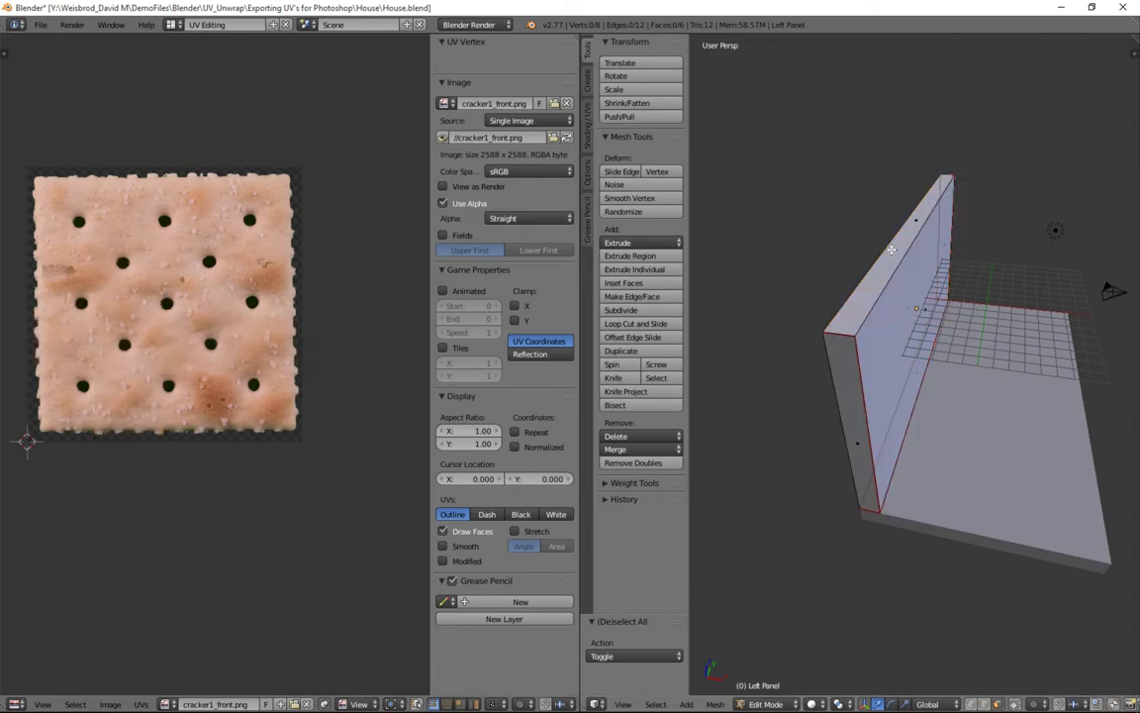
Check the UV placement of the remaining side and edge faces, then select all faces.
right_click(917, 220)
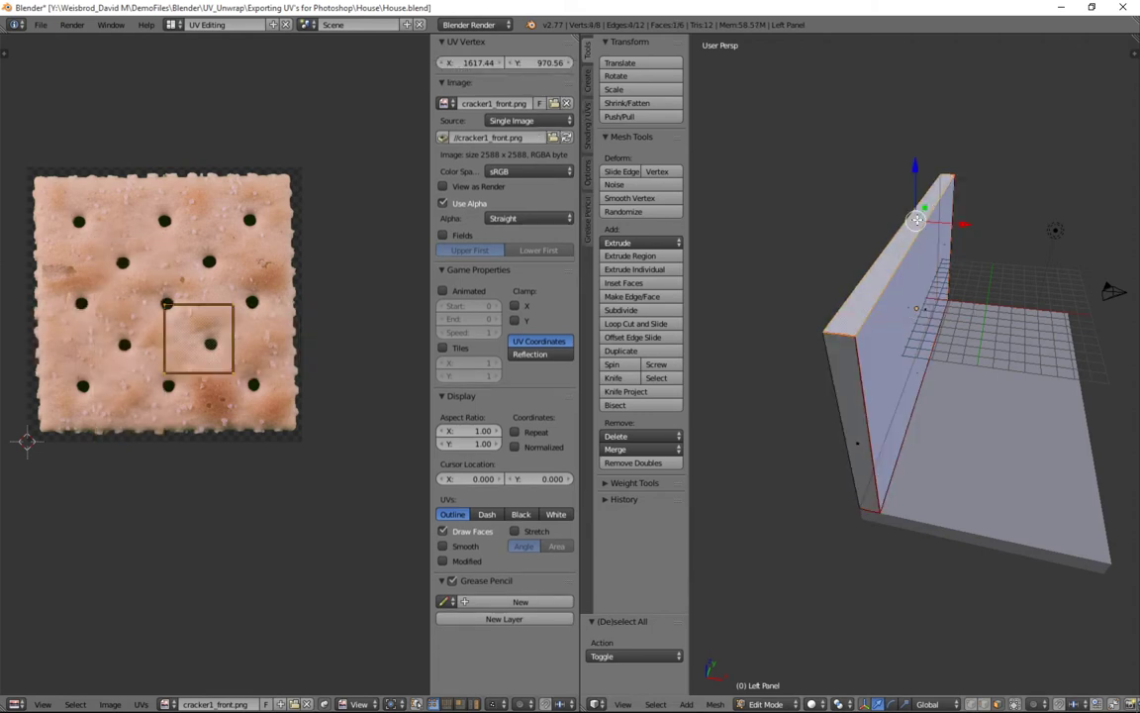
right_click(921, 313)
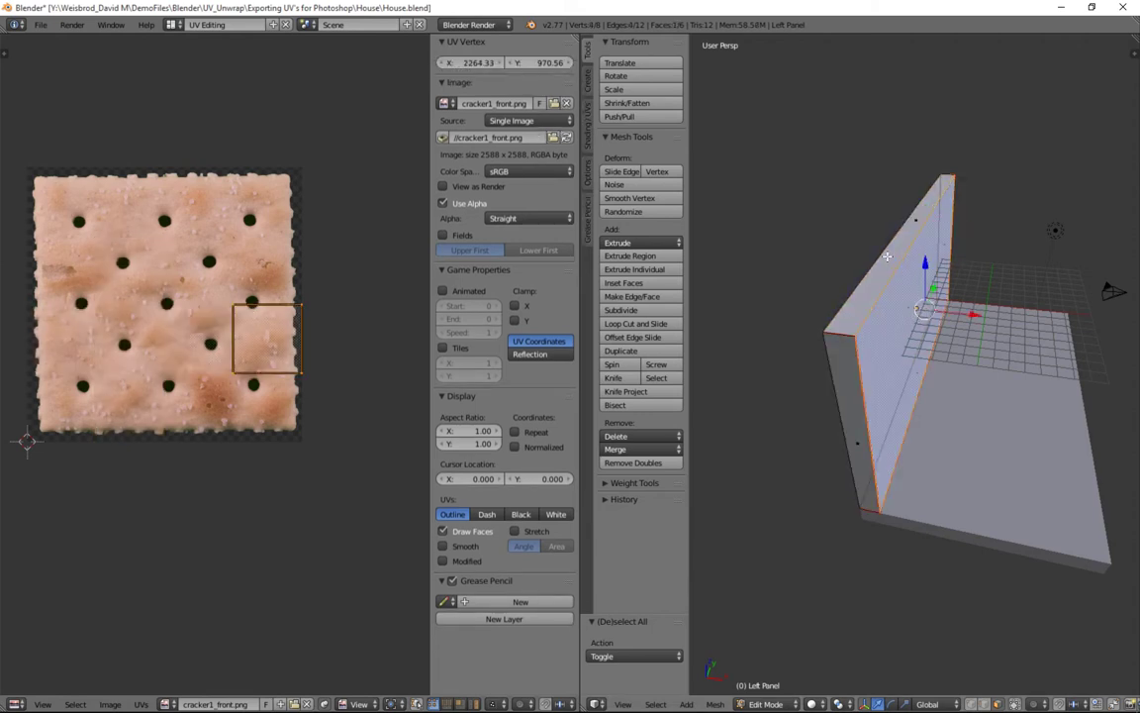
right_click(913, 219)
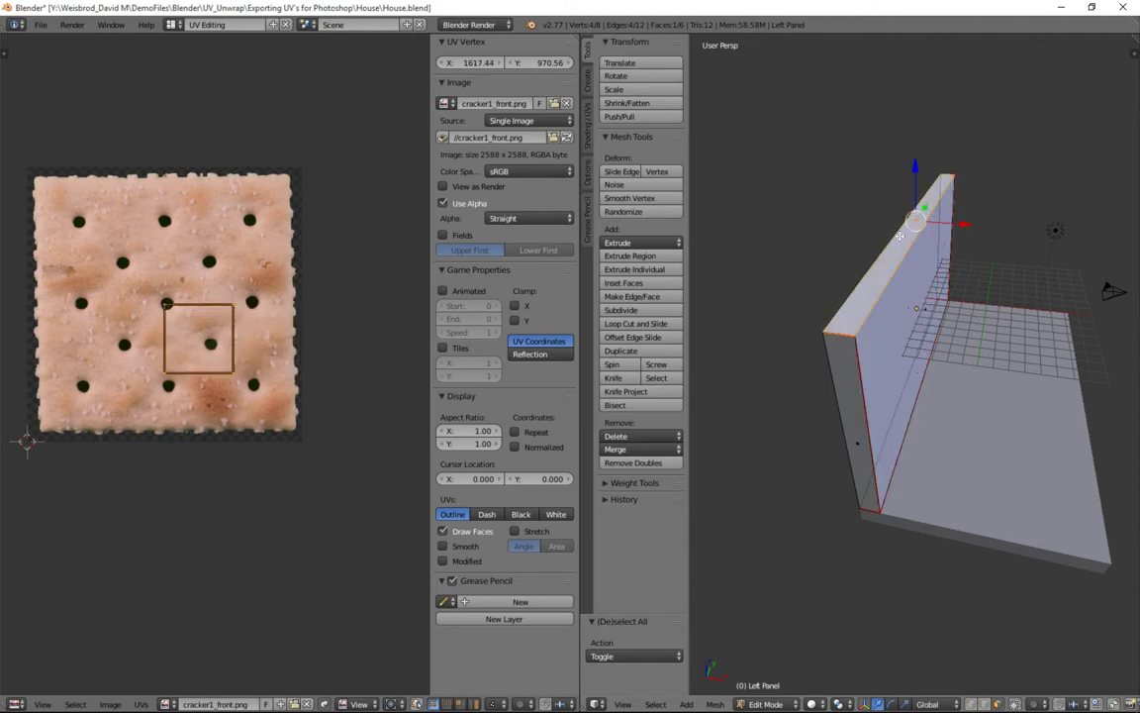
right_click(849, 435)
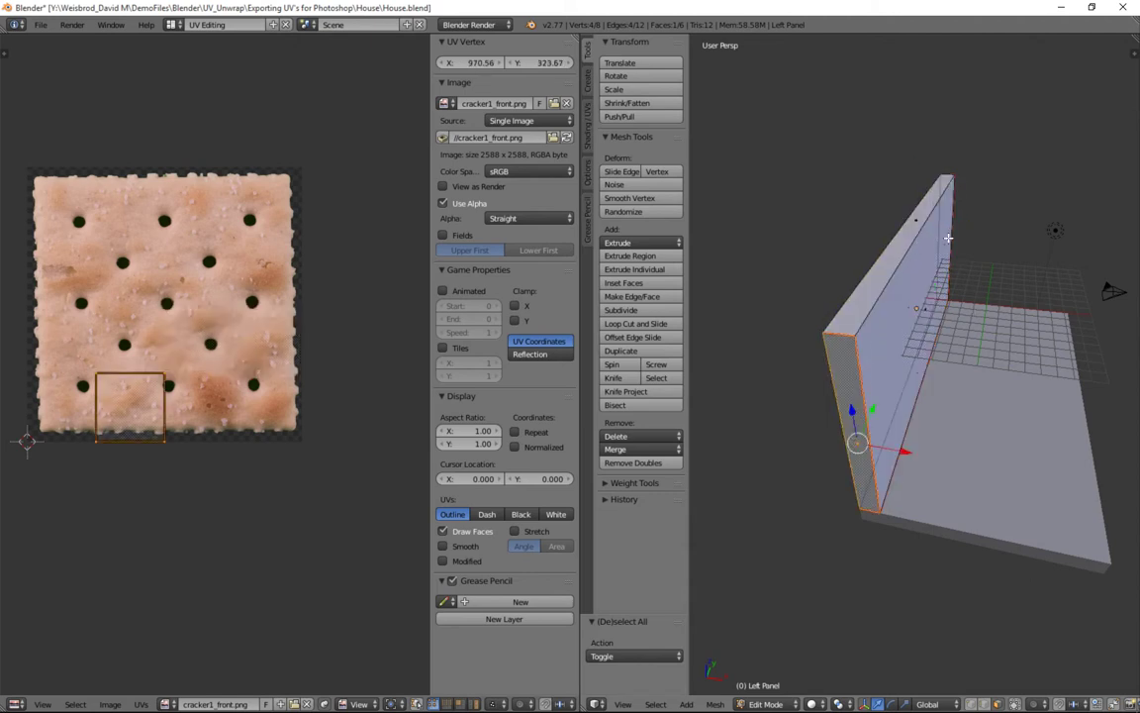
right_click(945, 242)
scroll(946, 248, "up", 5)
right_click(873, 254)
middle_click_drag(1024, 237, 987, 324)
key("a")
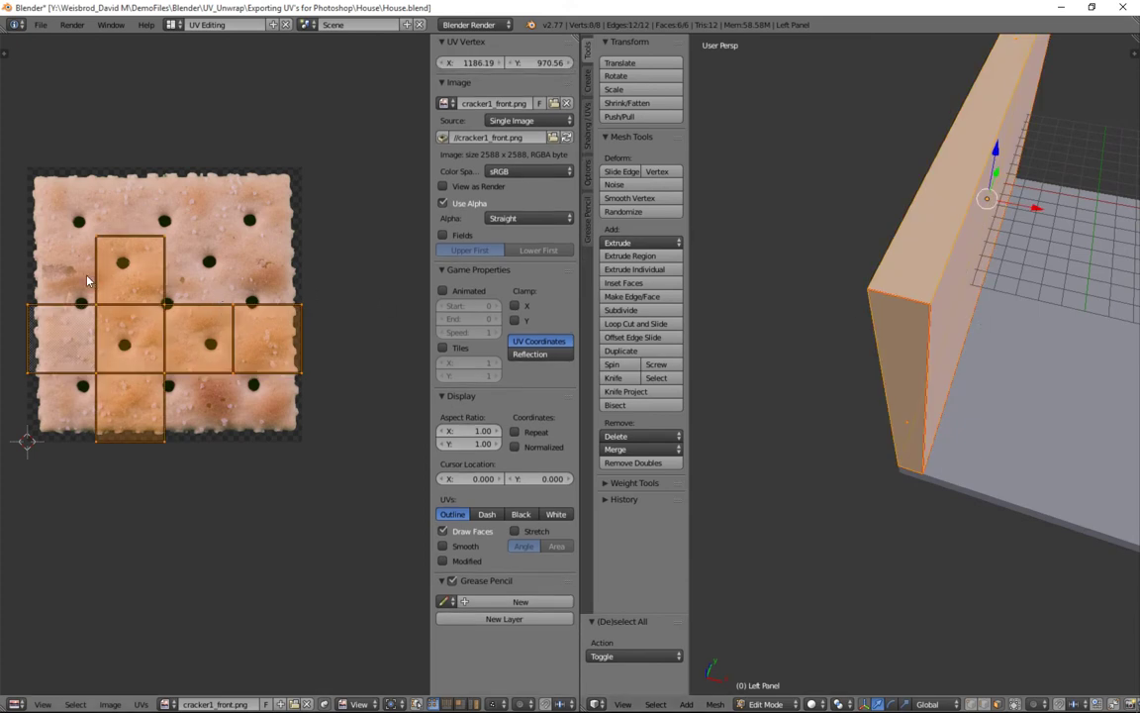
Deselect all UVs and move the bottom UV edge upward onto the cracker.
key("a")
middle_click_drag(80, 288, 146, 303)
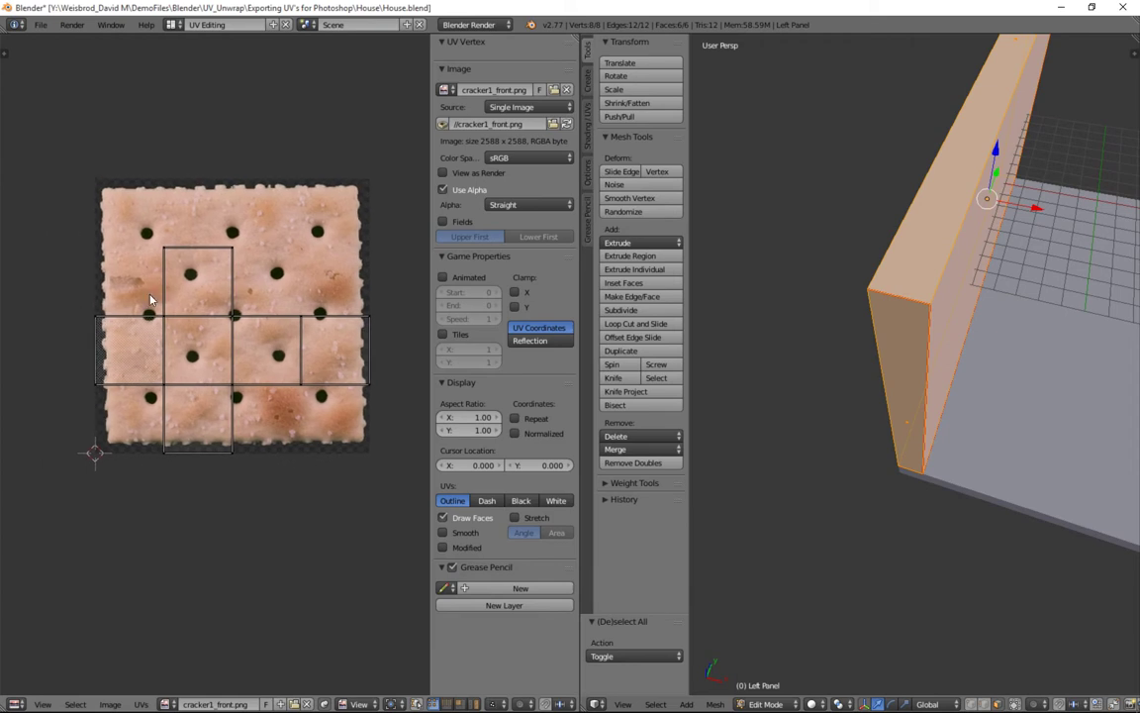
right_click(232, 456)
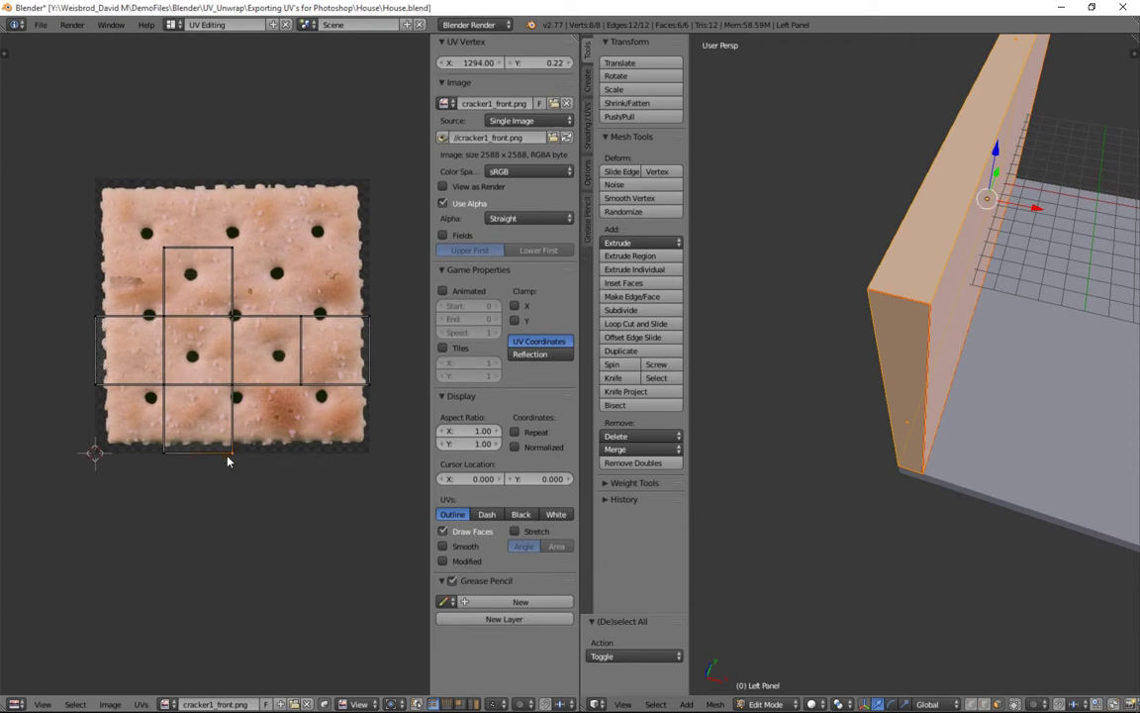
right_click(166, 456, "shift")
scroll(169, 454, "up", 3)
key("g")
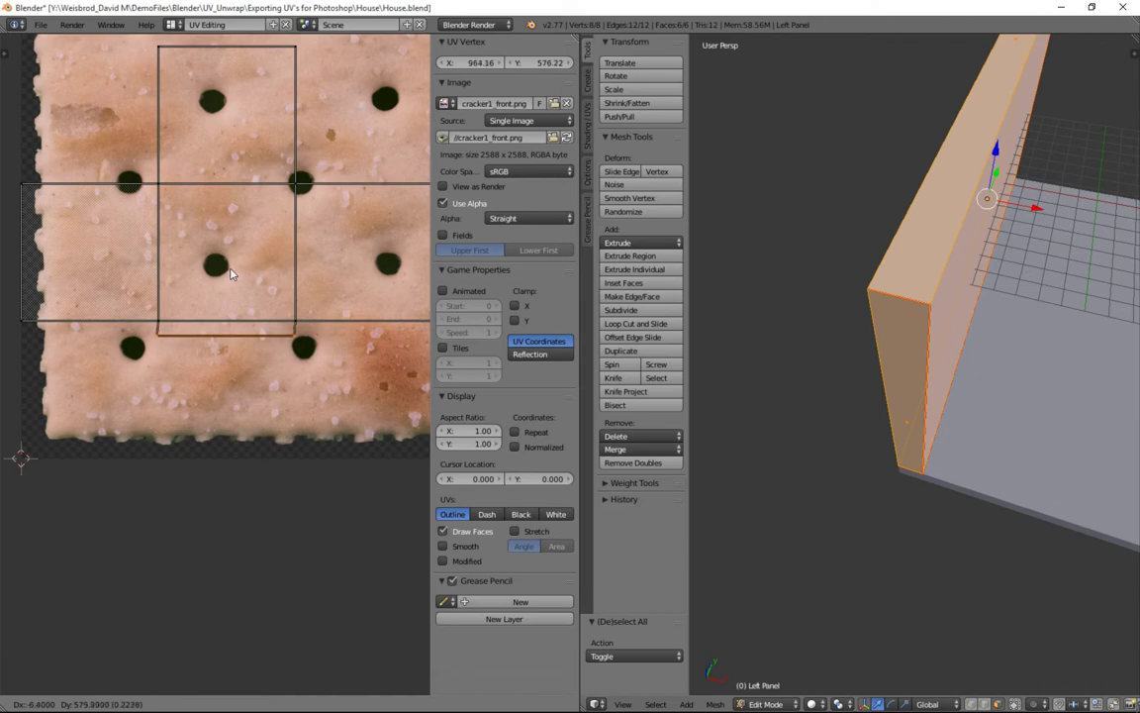
left_click(230, 271)
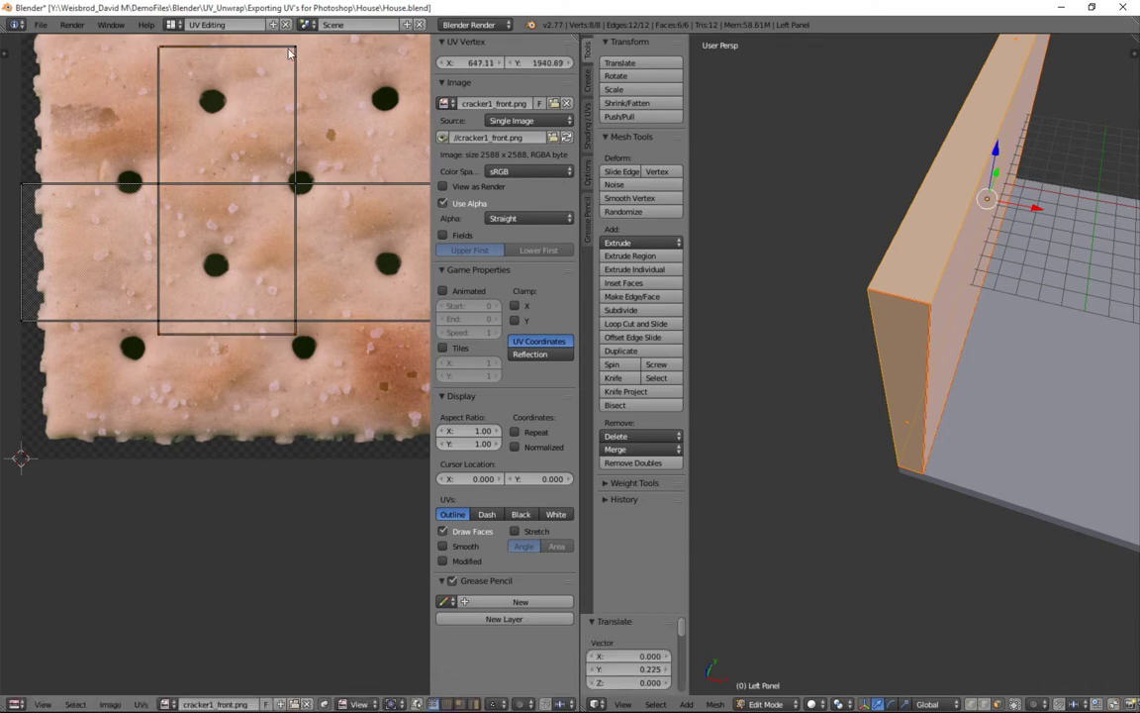
Pull the top UV edge down and start moving the left face's outer edge inward.
right_click(253, 58)
key("g")
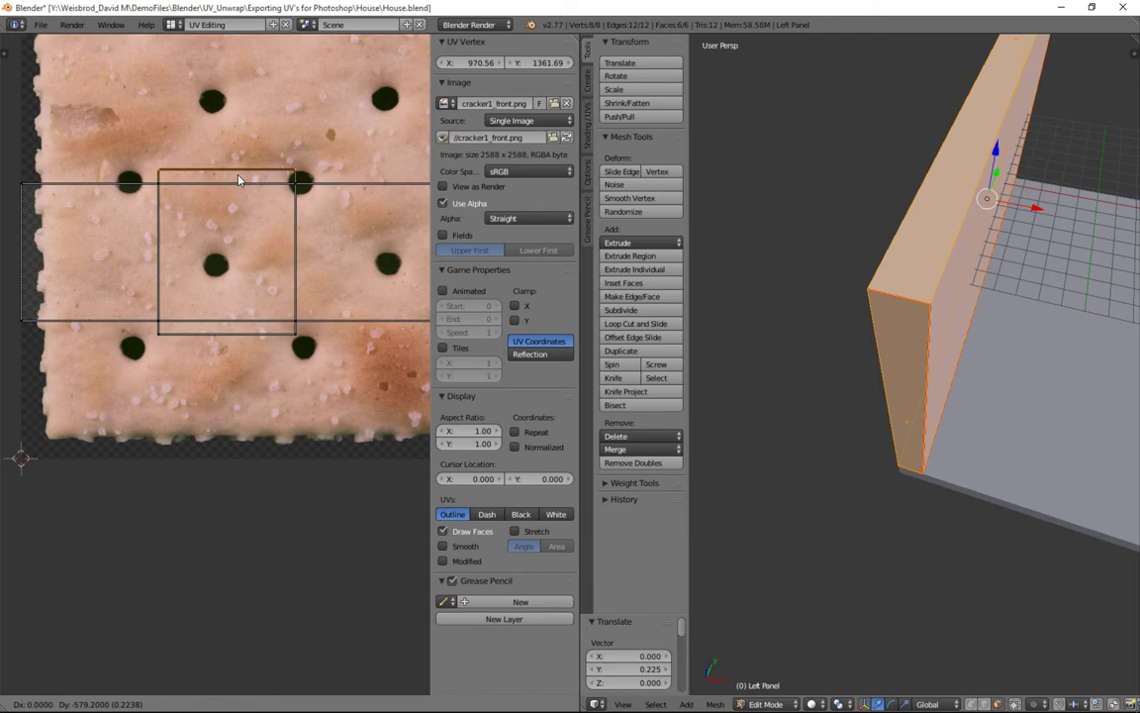
left_click(237, 180)
right_click(25, 242)
key("g")
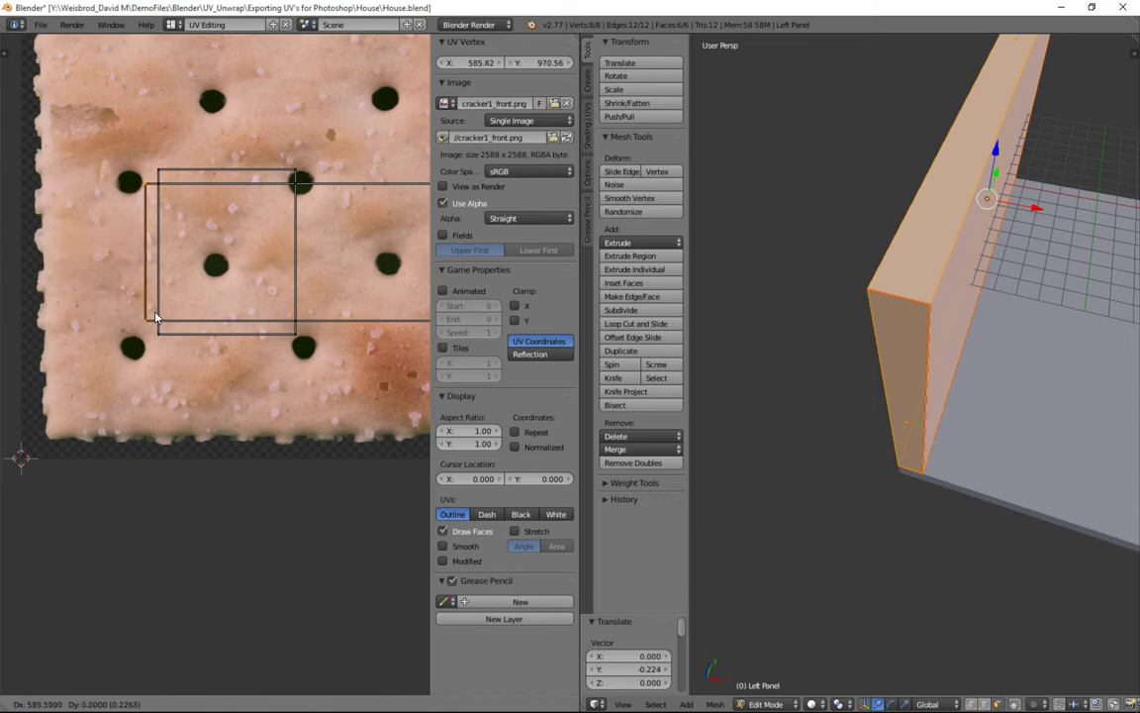
Finish moving the left UV edge inward, then undo a trial move of the right edge.
left_click(154, 316)
scroll(389, 295, "down", 1)
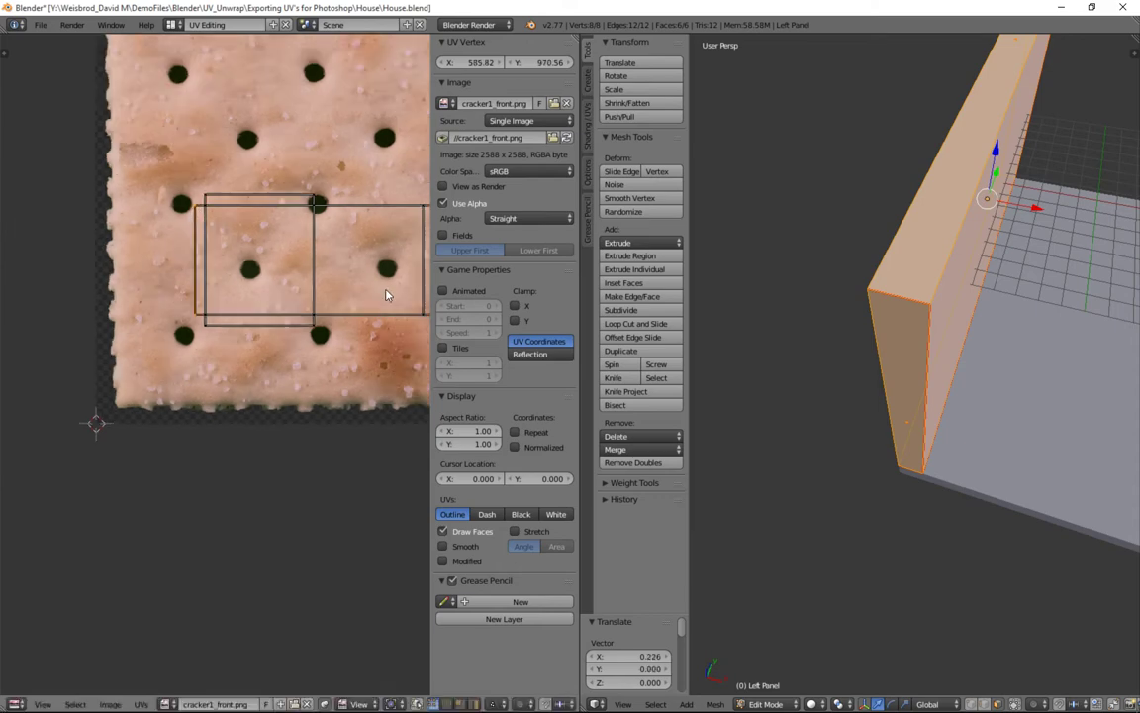
middle_click_drag(390, 297, 239, 307)
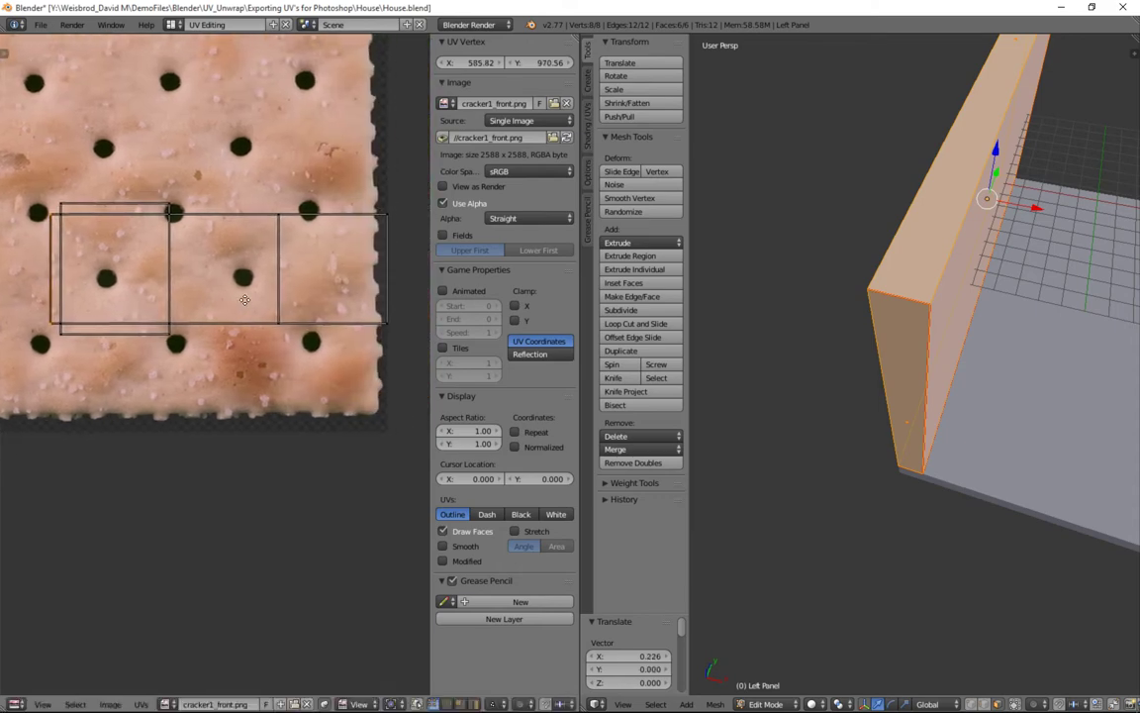
right_click(240, 242)
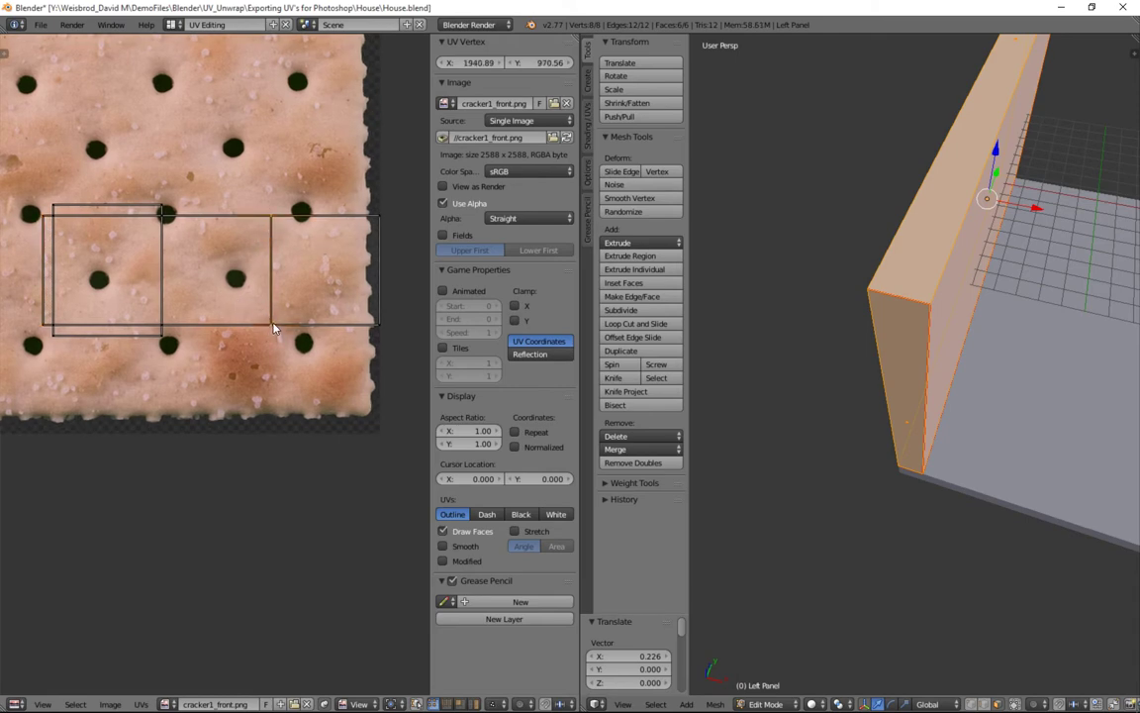
key("g")
left_click(198, 328)
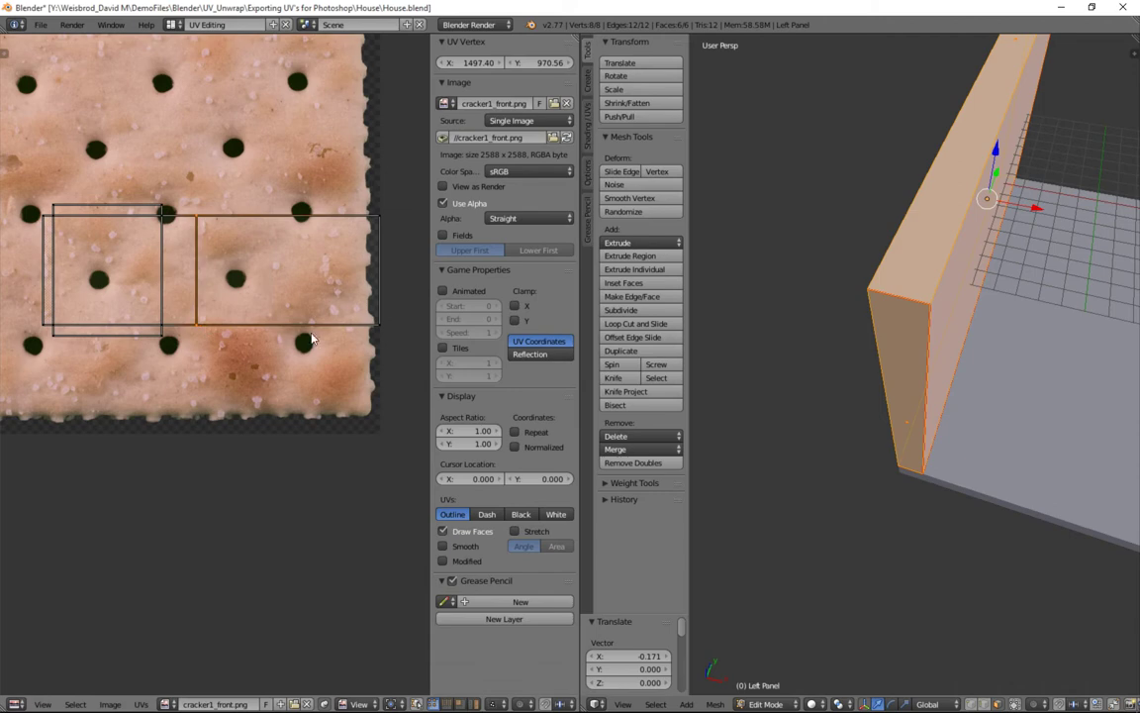
key("ctrl+z")
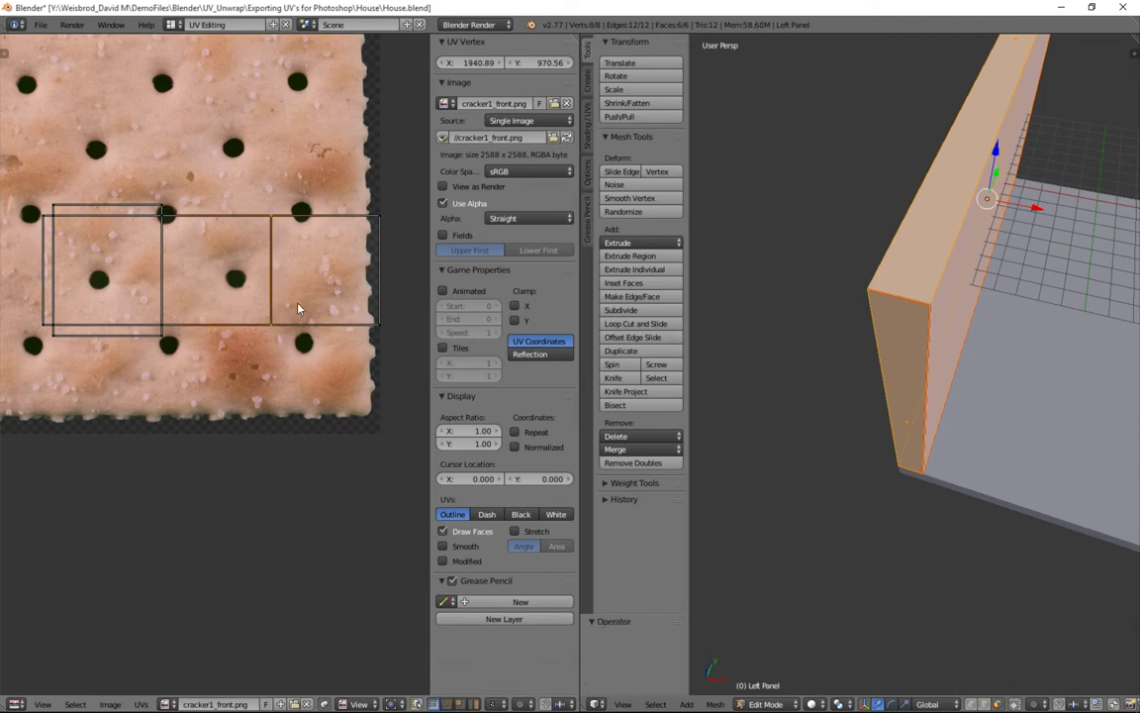
Slide the whole right UV face 0.226 left, beside the central square.
right_click(381, 214, "shift")
right_click(377, 327, "shift")
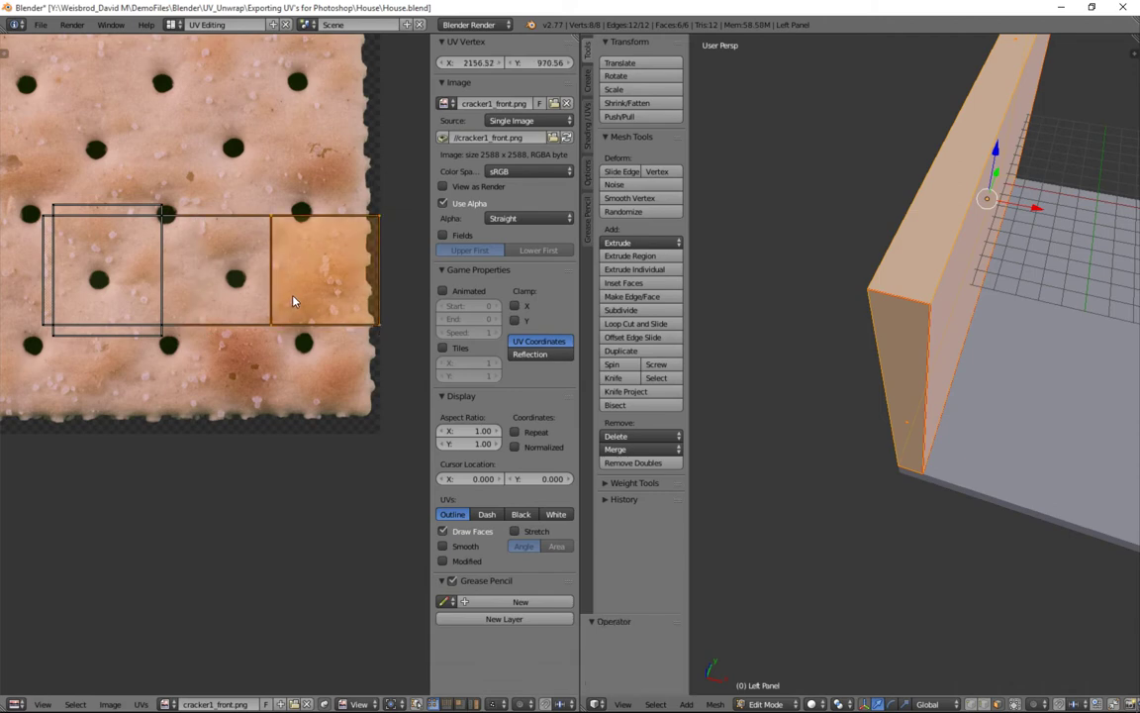
key("g")
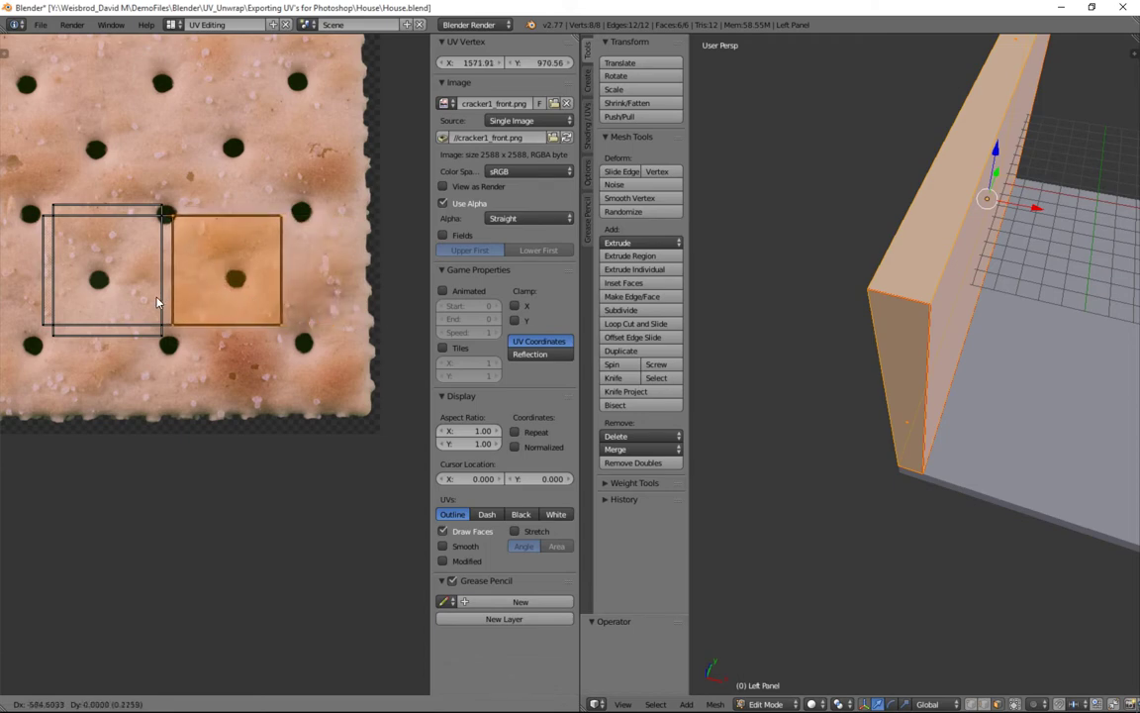
left_click(153, 302)
scroll(183, 283, "down", 2)
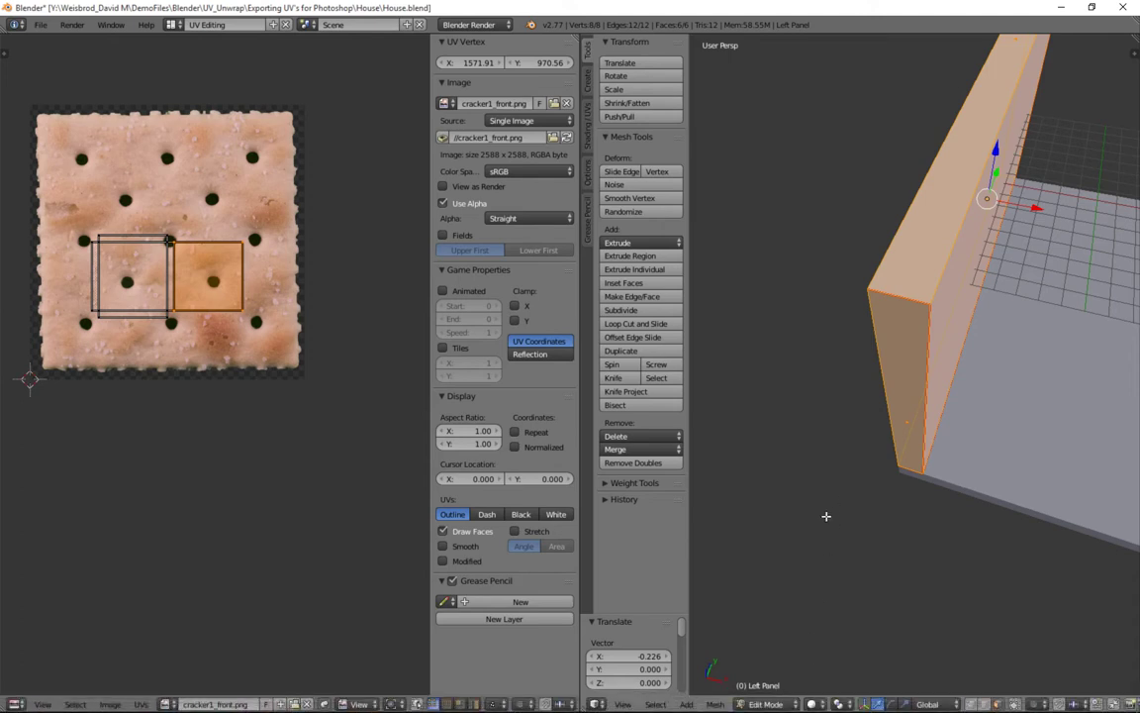
left_click(814, 704)
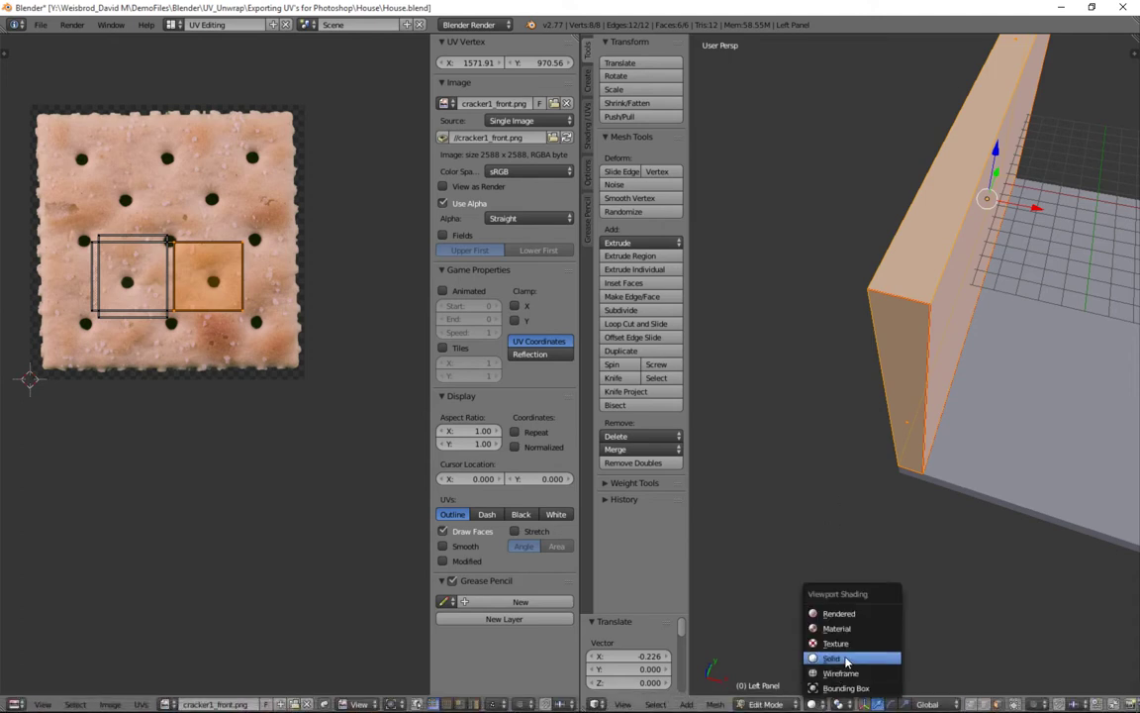
Switch the 3D view to Rendered shading and orbit to face the wall.
left_click(837, 614)
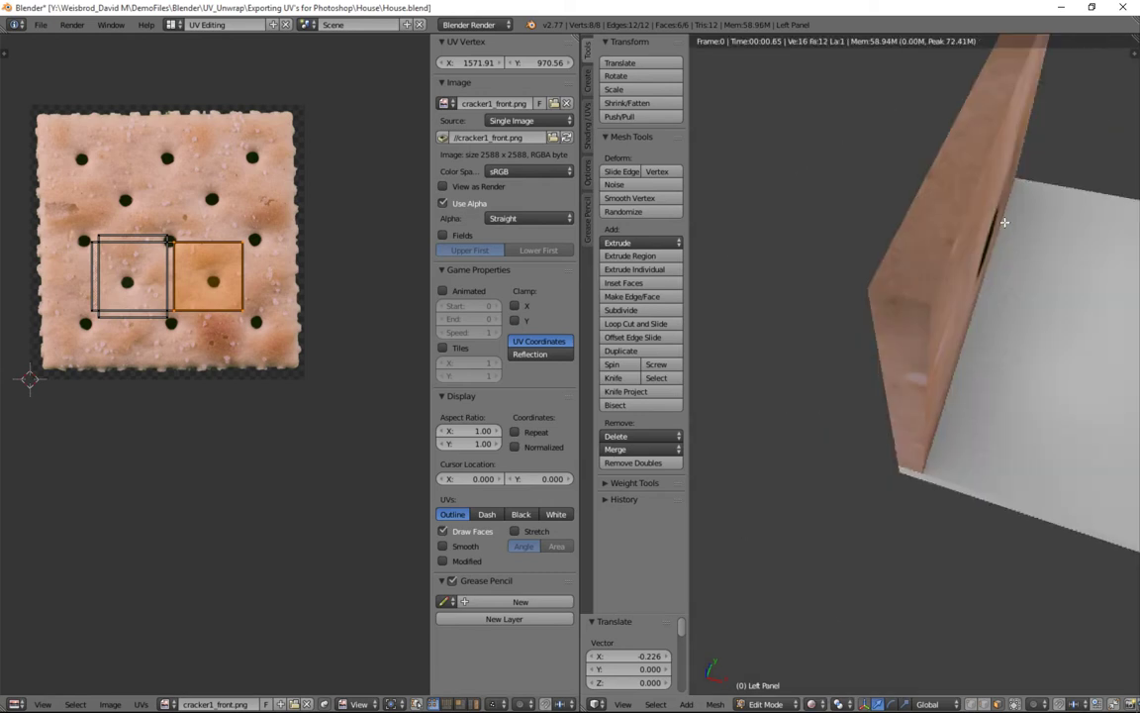
middle_click_drag(999, 235, 911, 234)
scroll(954, 221, "down", 5)
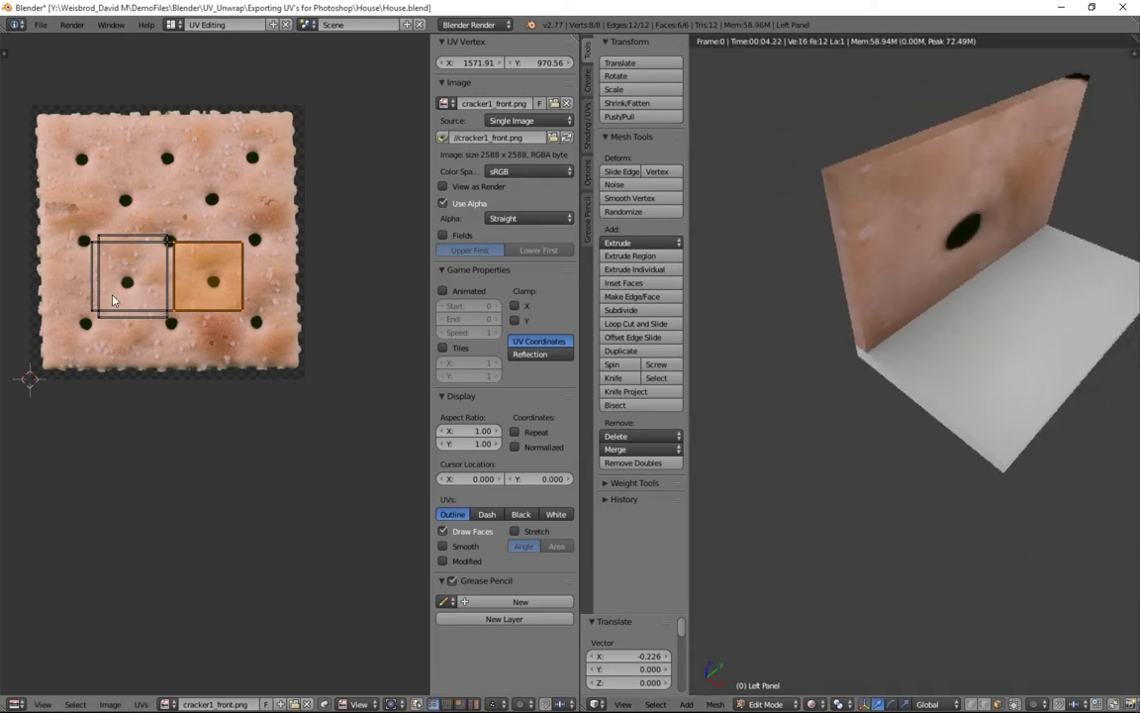
Scale all UVs about 3.6x and reposition them so the whole cracker covers the wall.
key("a")
key("a")
key("s")
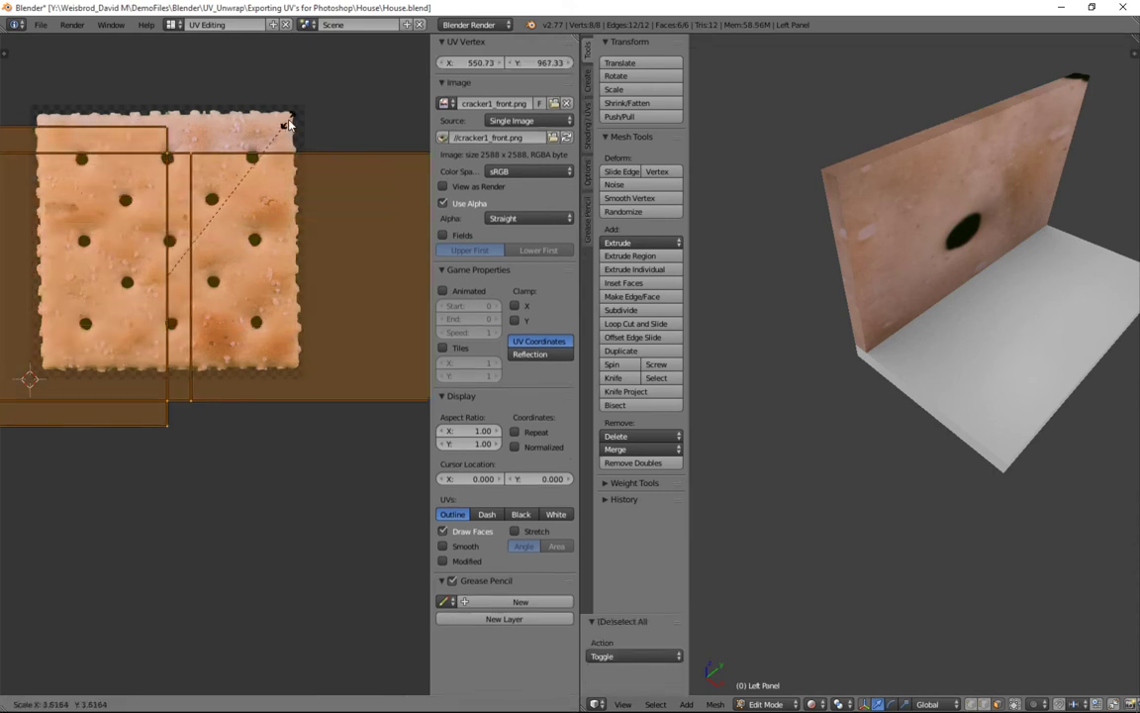
left_click(289, 123)
key("g")
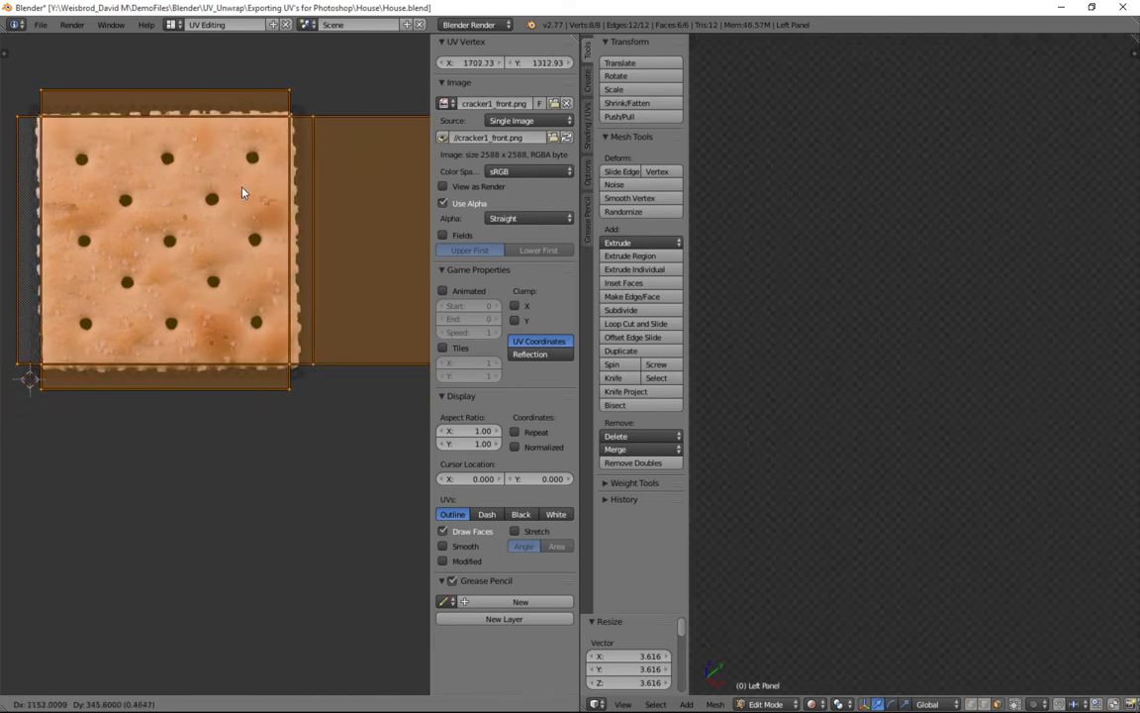
left_click(243, 191)
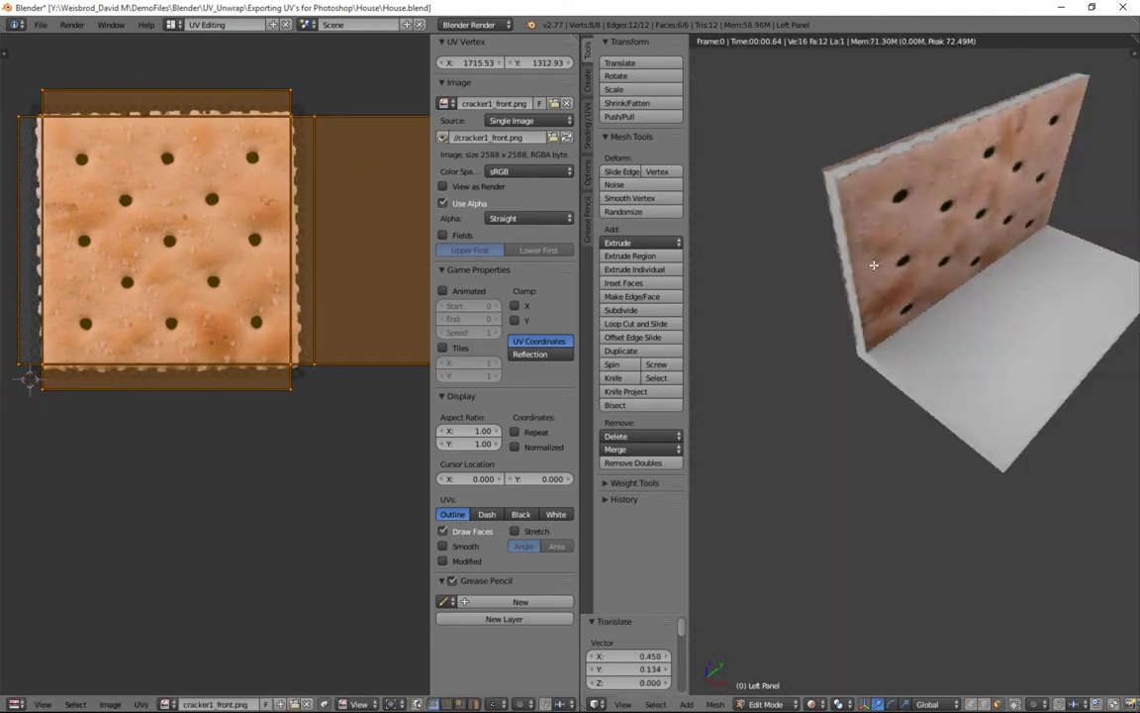
middle_click_drag(874, 264, 959, 229)
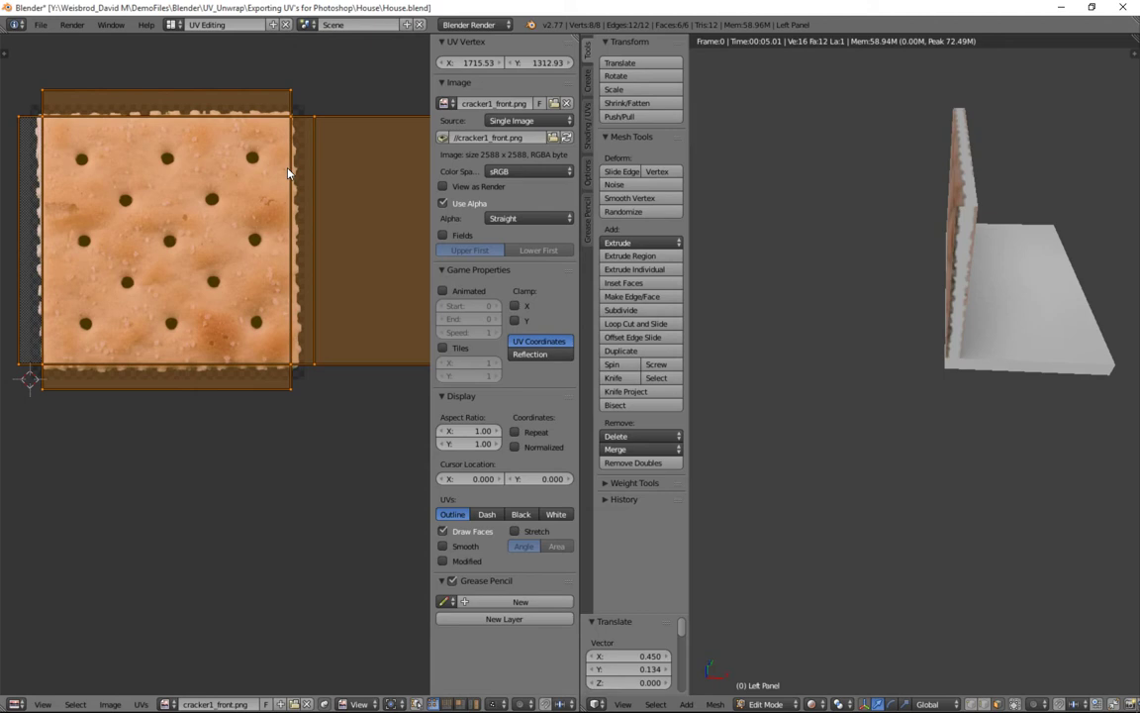
Preview cracker1_back from File Explorer, close it, and return to Blender's UV Editing layout.
key("alt+Tab")
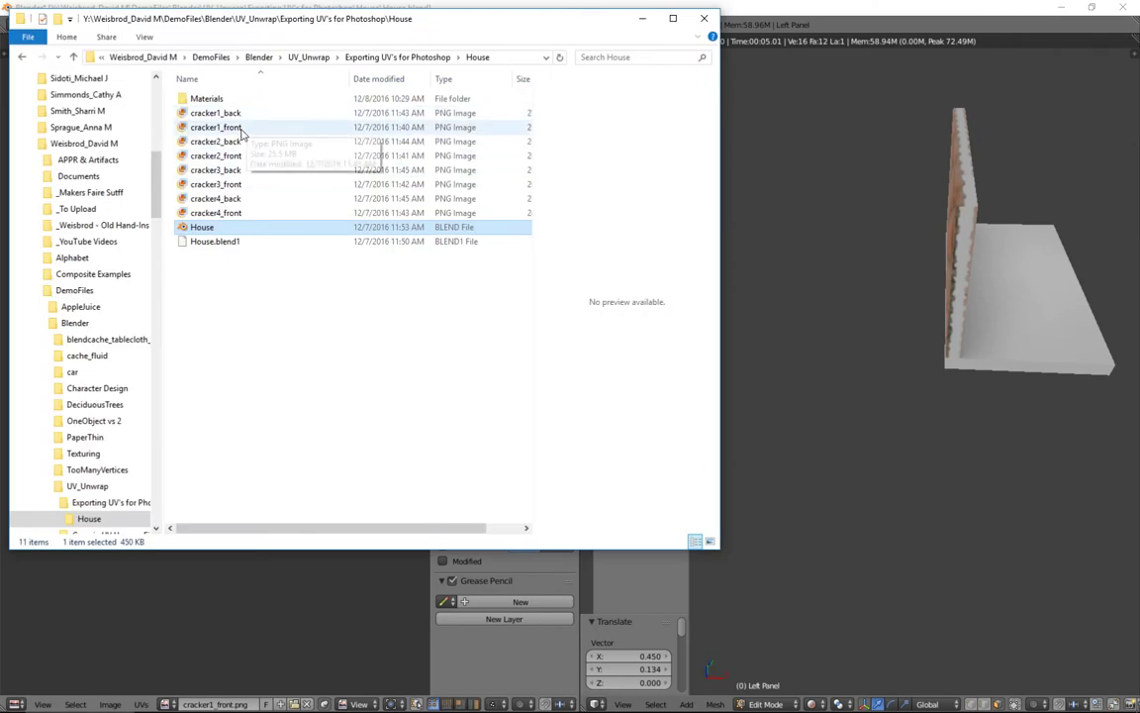
double_click(195, 113)
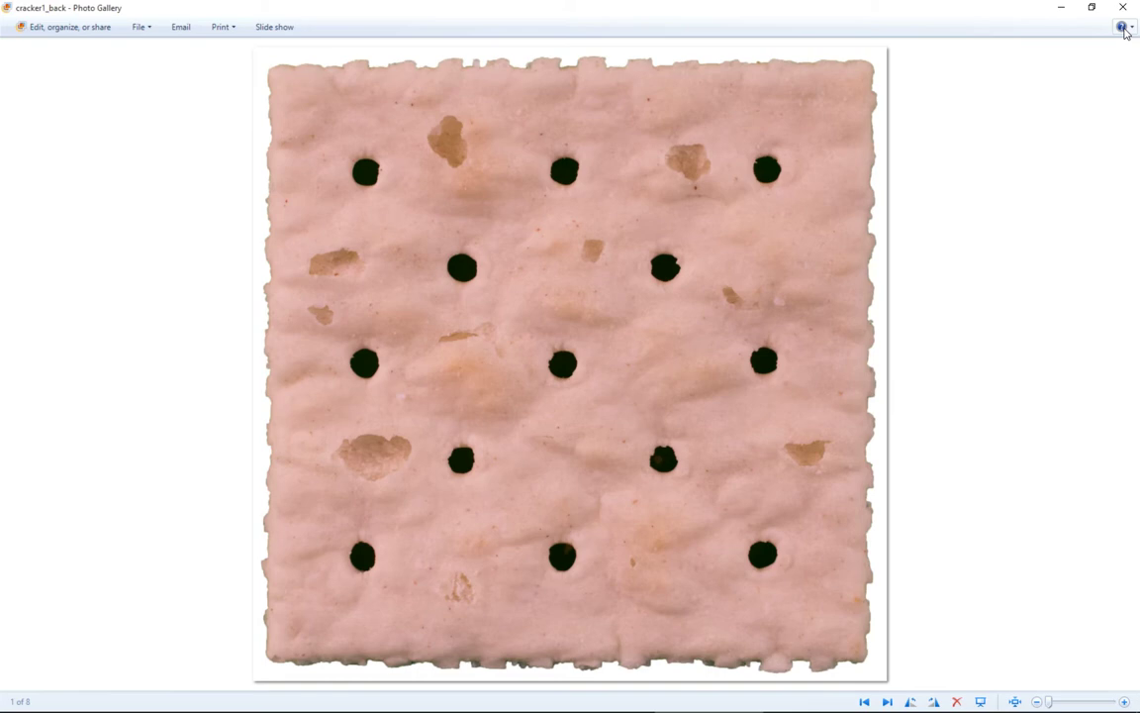
left_click(1124, 7)
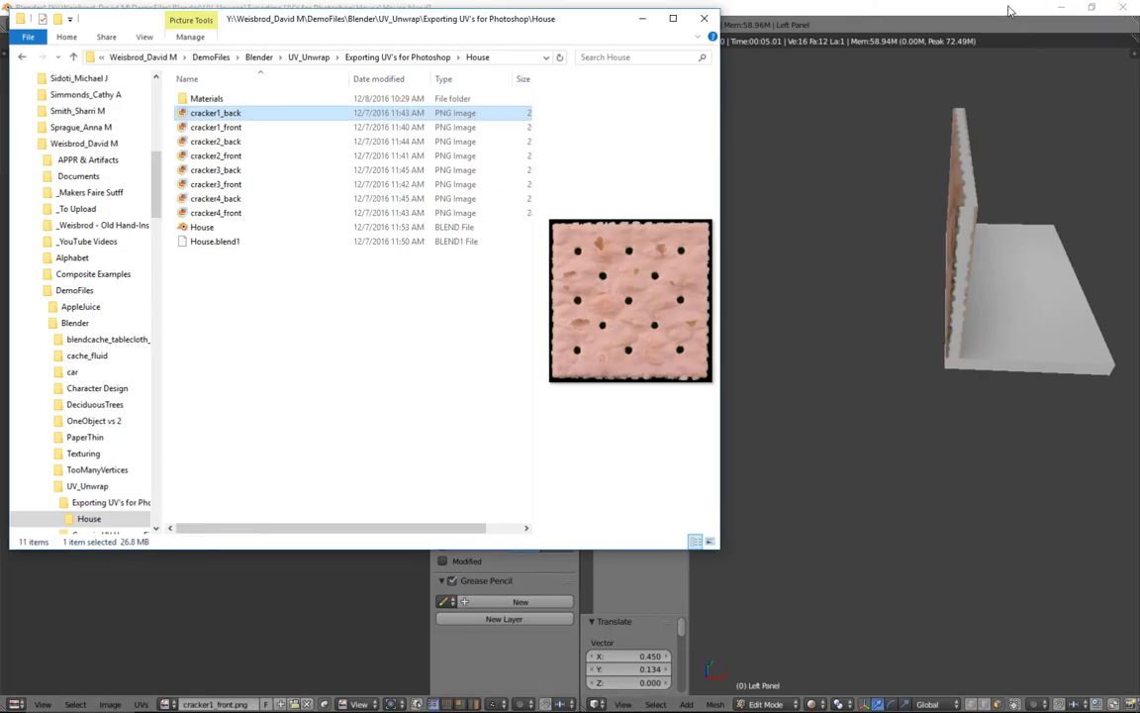
left_click(902, 9)
scroll(249, 287, "down", 5)
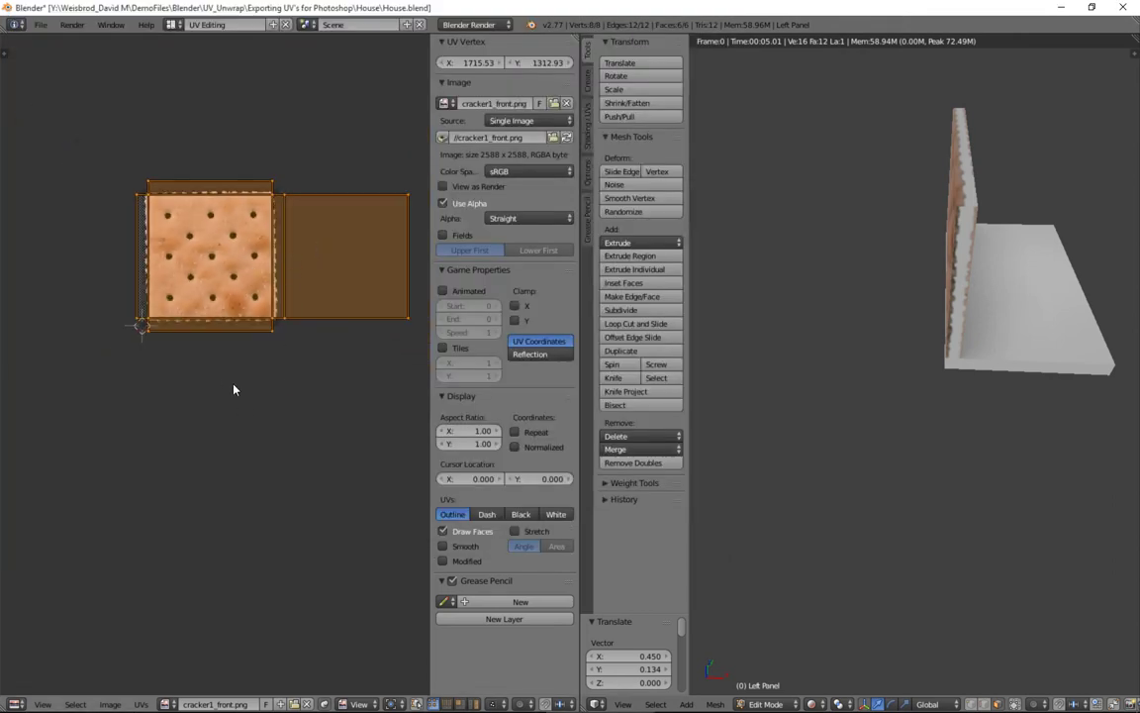
Export the Left Panel's UV layout as Wall_UV_Layout.png (2588 × 2588) into the House folder.
left_click(142, 704)
left_click(140, 704)
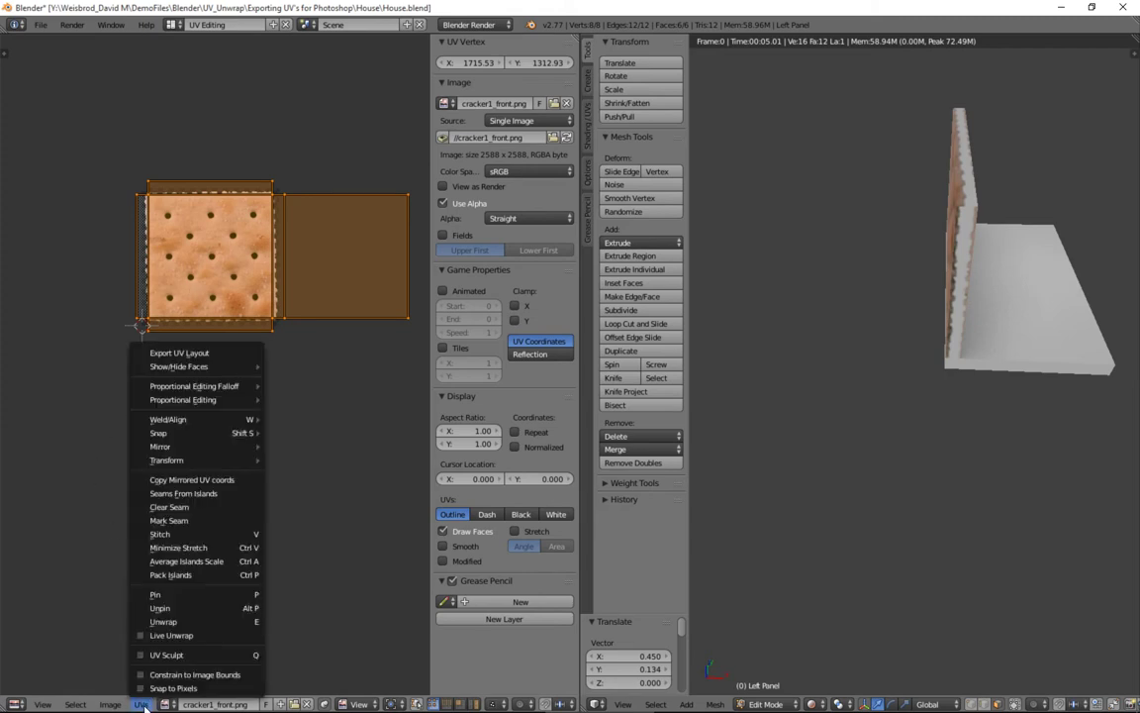
left_click(169, 354)
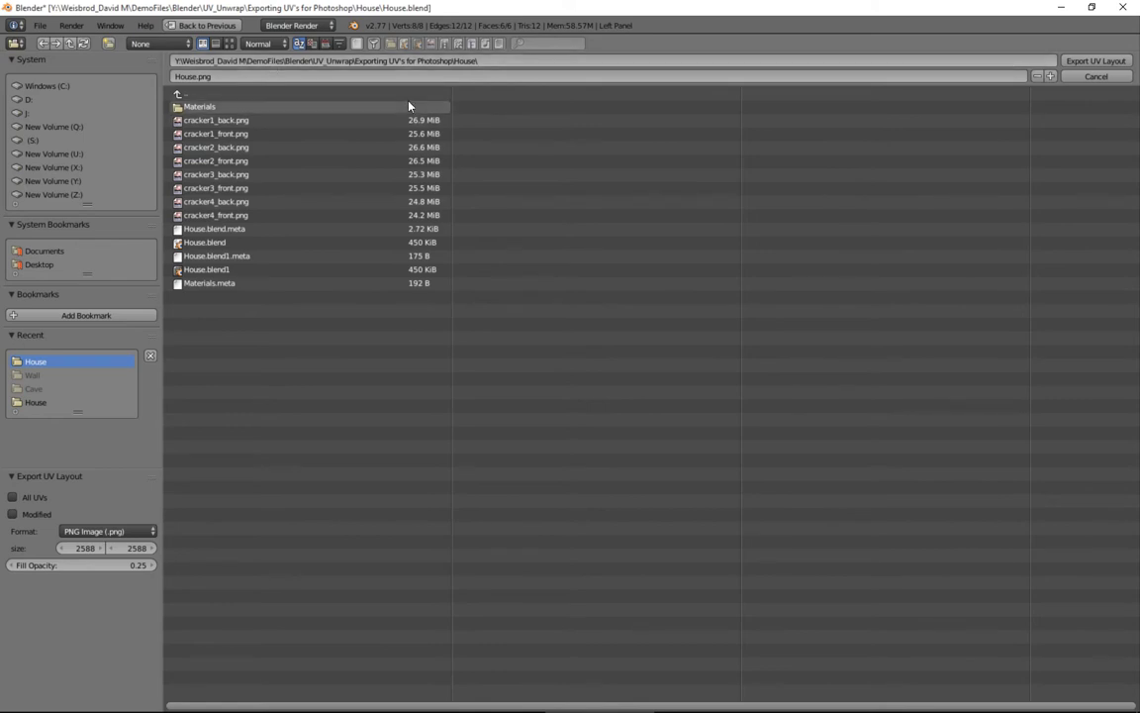
double_click(193, 76)
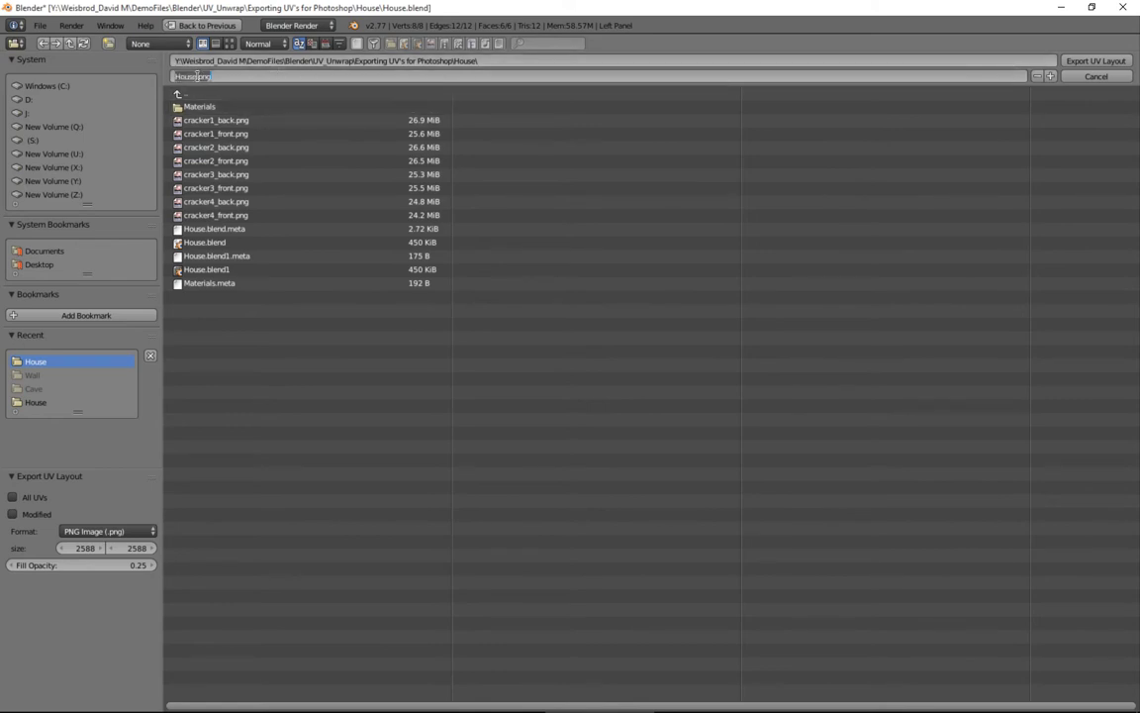
type("Wall_UV_Layout")
left_click(1116, 63)
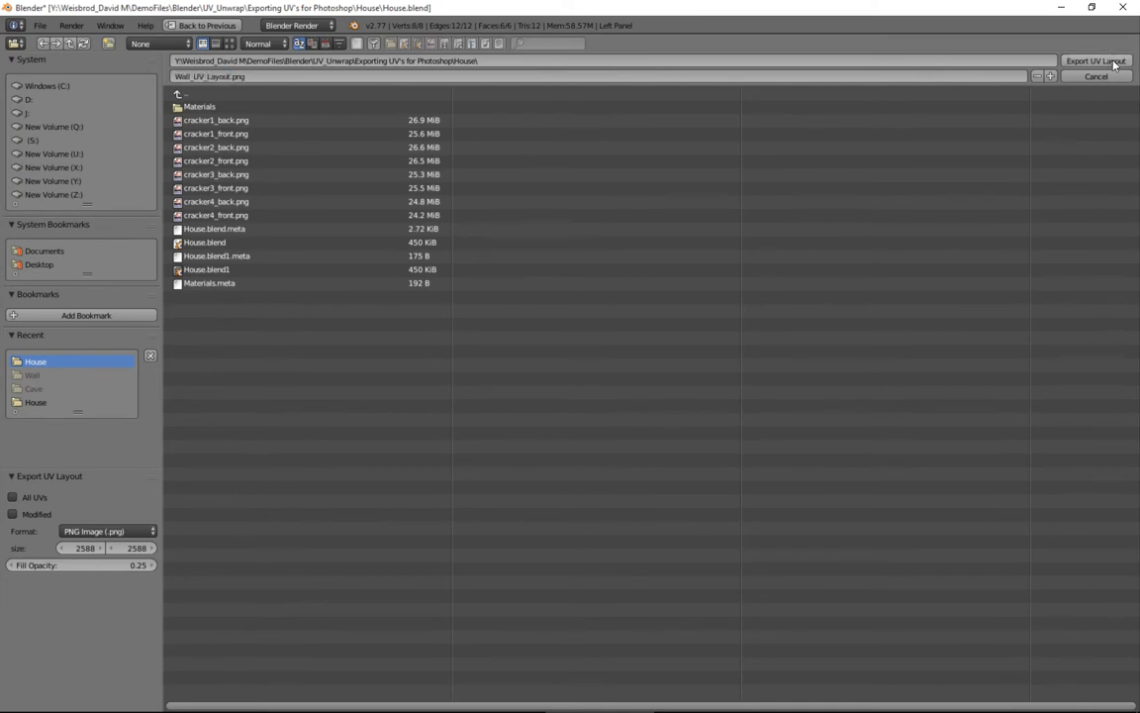
left_click(1110, 63)
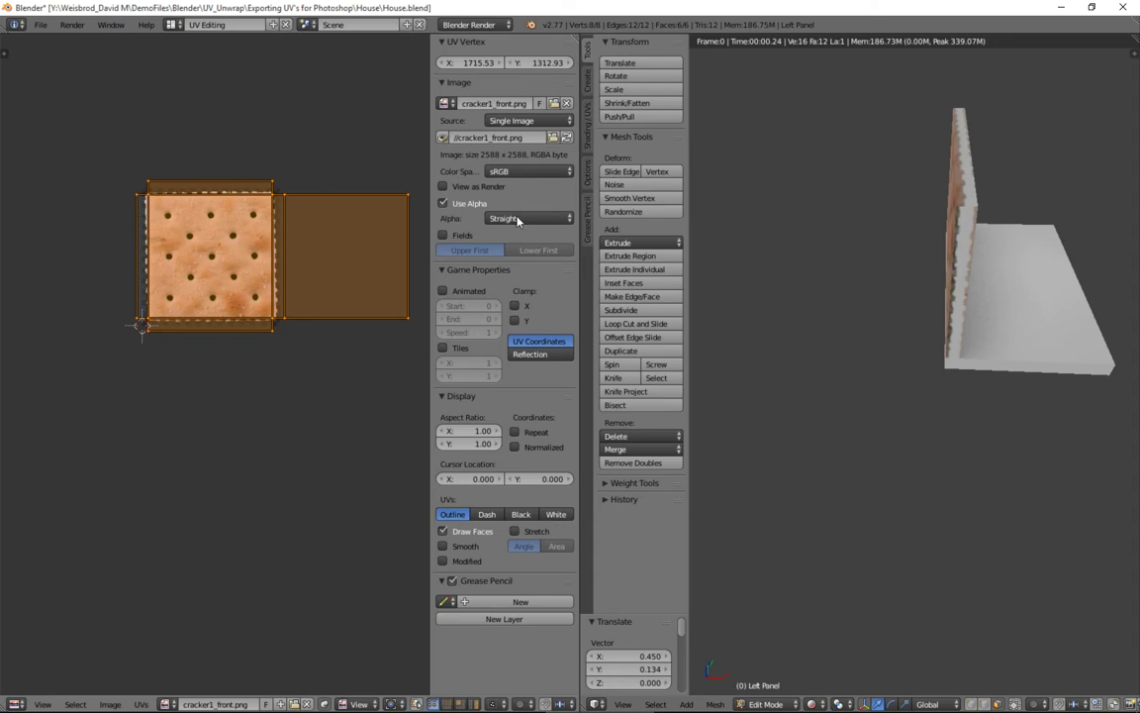
Open Wall_UV_Layout.png from the House folder with Adobe Photoshop via Open with > More apps.
left_click(1064, 8)
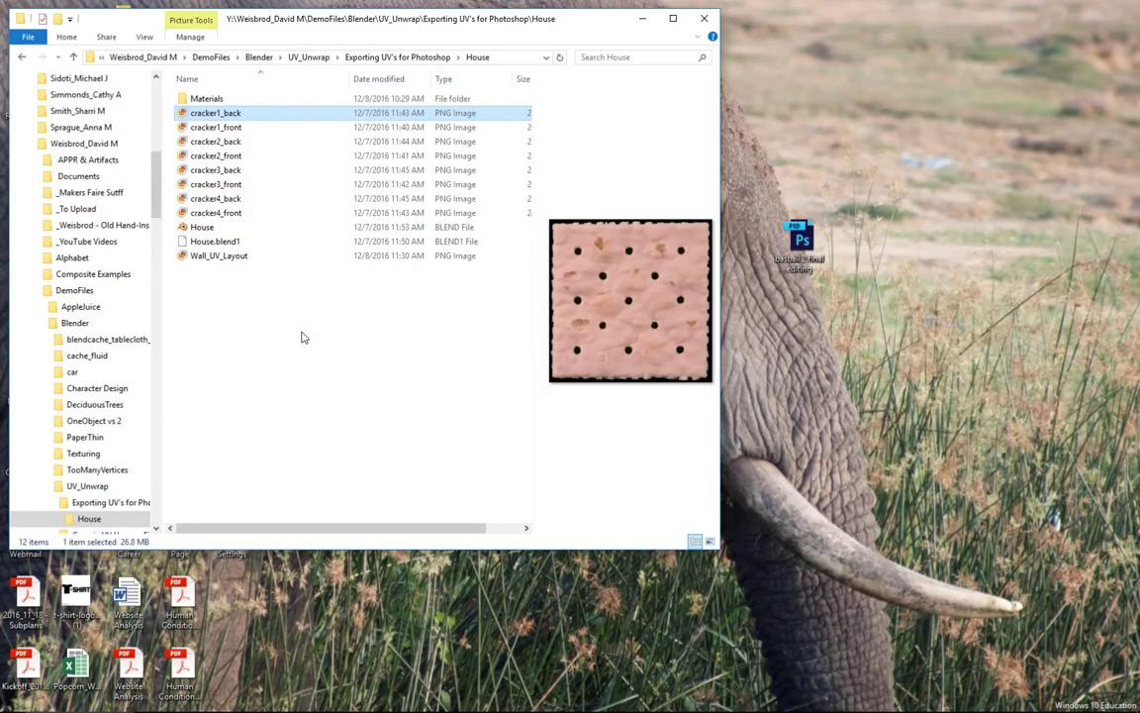
left_click(304, 338)
left_click(208, 255)
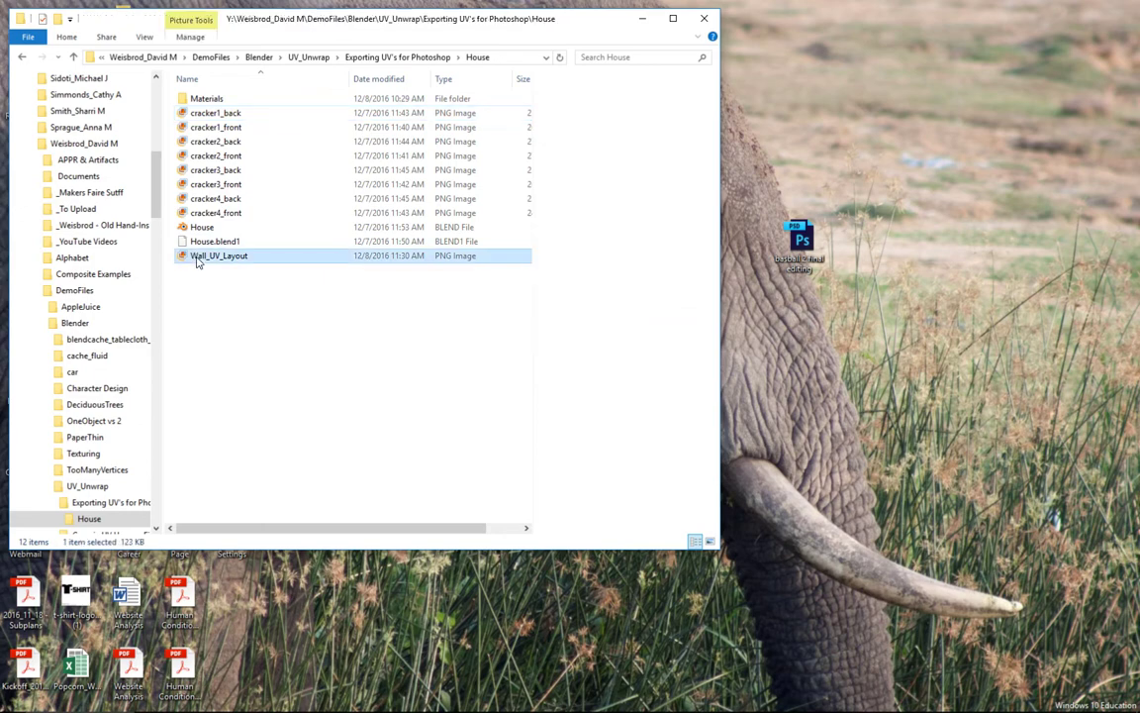
right_click(197, 259)
mouse_move(265, 473)
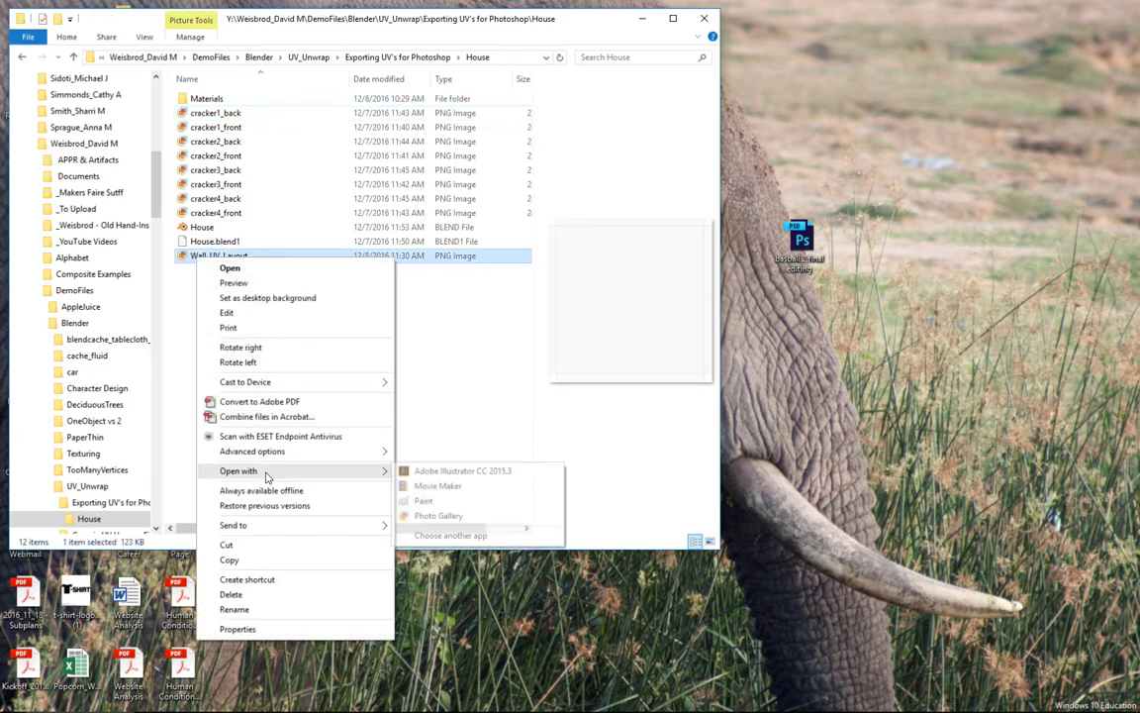
left_click(447, 535)
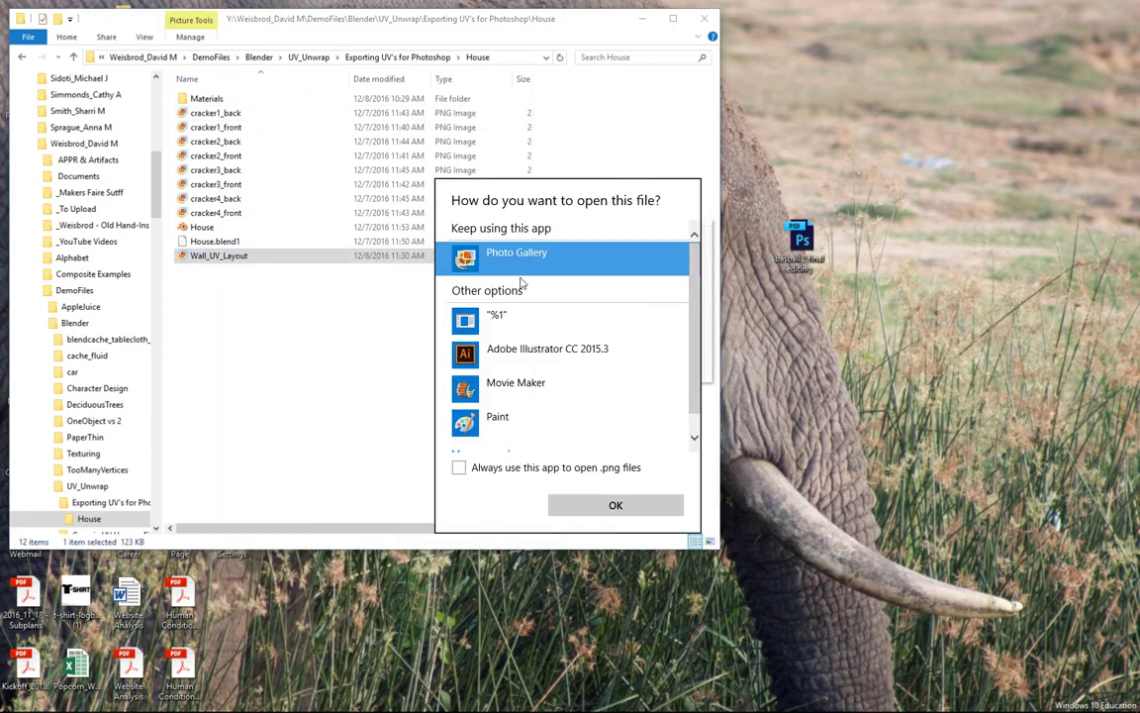
scroll(525, 364, "down", 1)
left_click(480, 433)
scroll(589, 367, "down", 3)
scroll(589, 364, "down", 1)
scroll(582, 338, "up", 1)
double_click(574, 297)
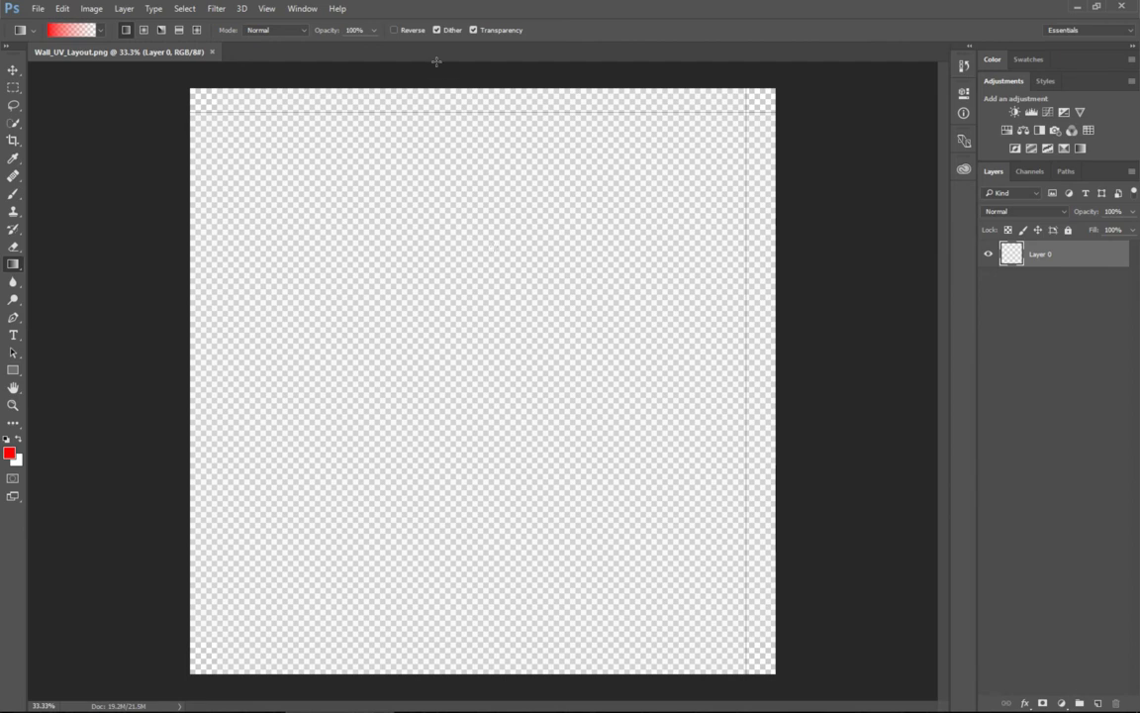
Close the Wall_UV_Layout.png document in Photoshop and return to File Explorer.
left_click(208, 53)
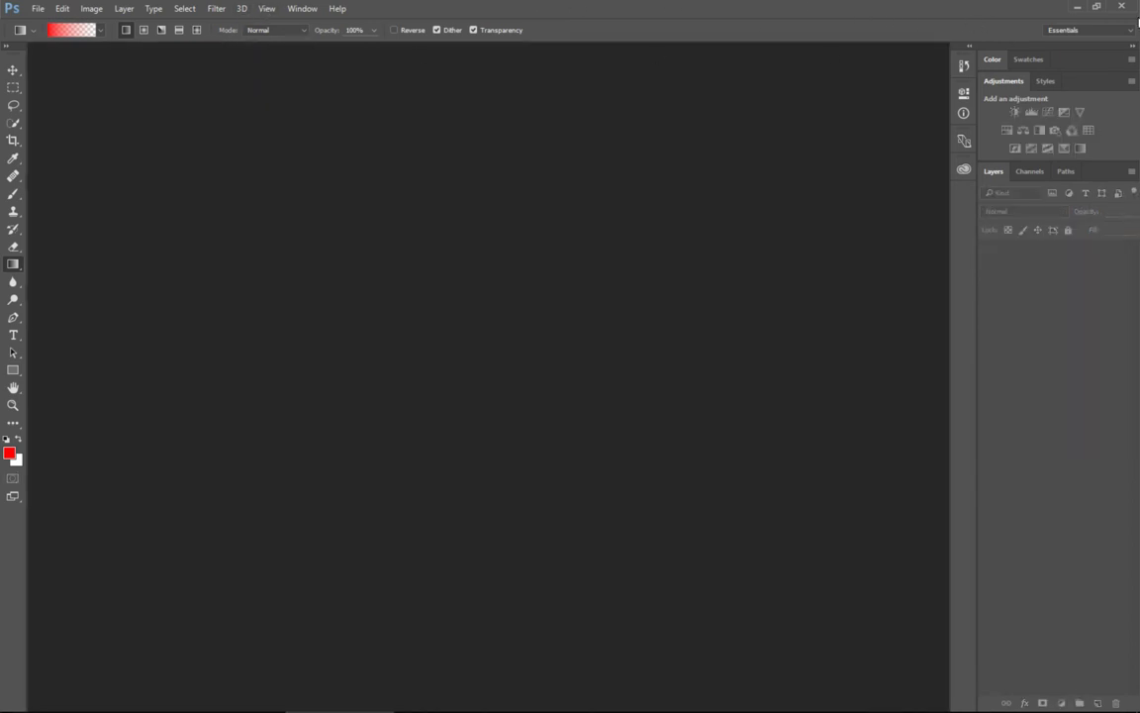
key("alt+Tab")
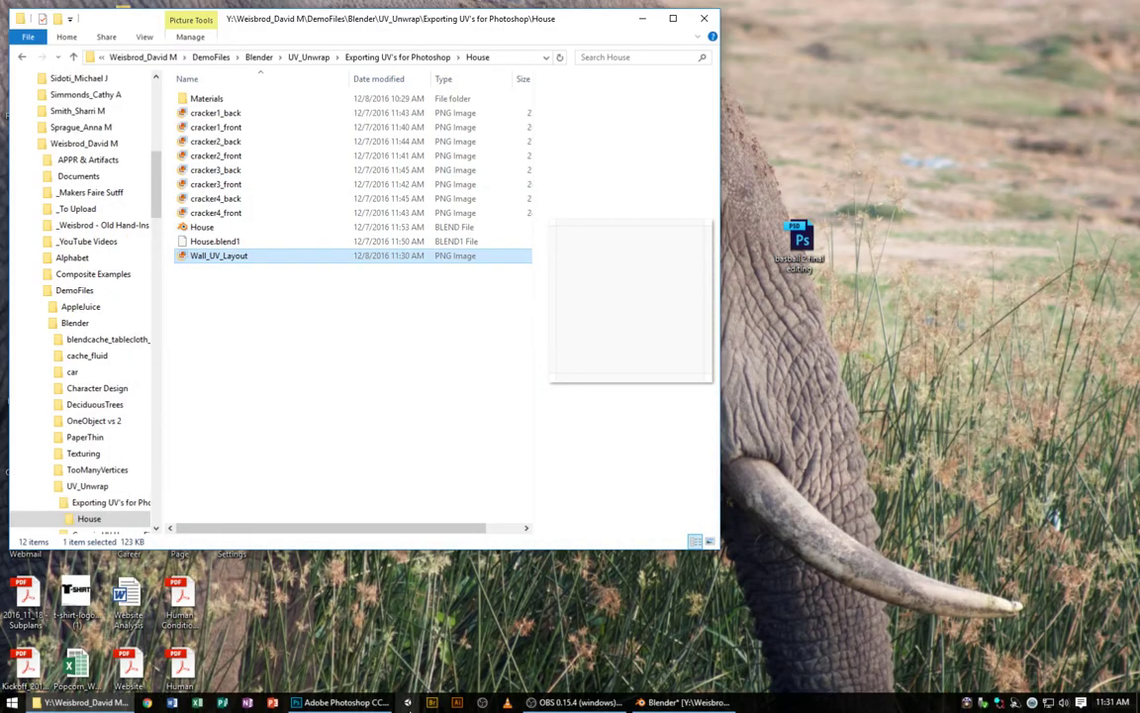
Back in Blender, shrink the UV faces onto the cracker texture and reposition them.
left_click(679, 705)
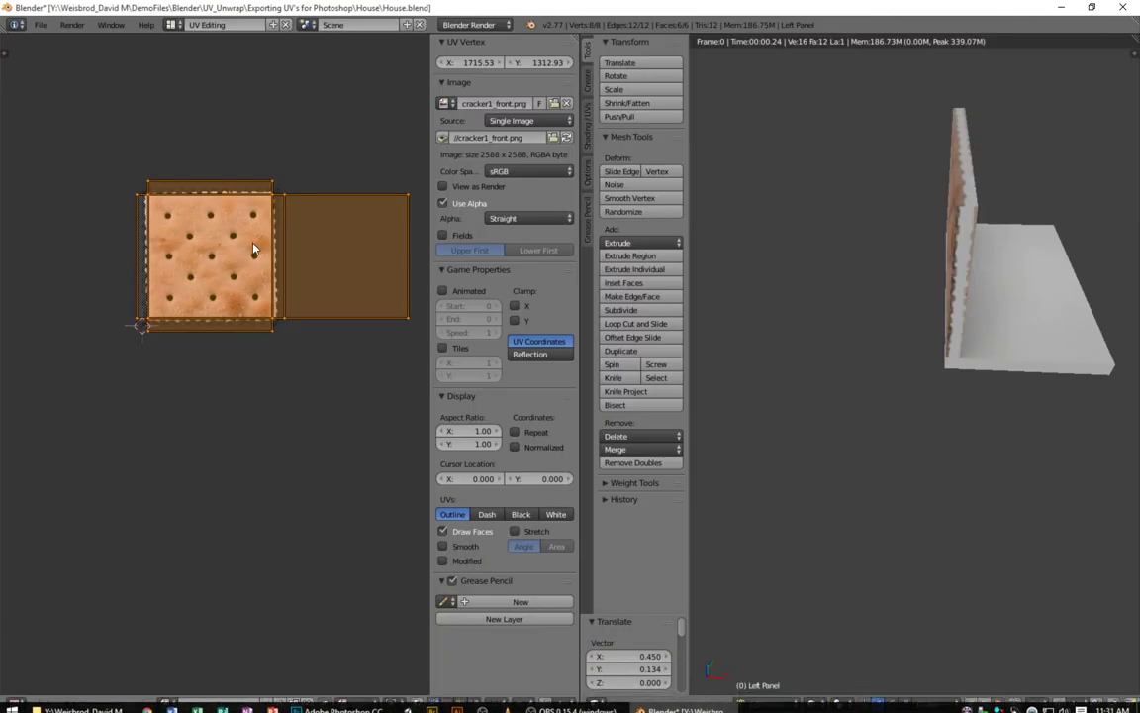
key("s")
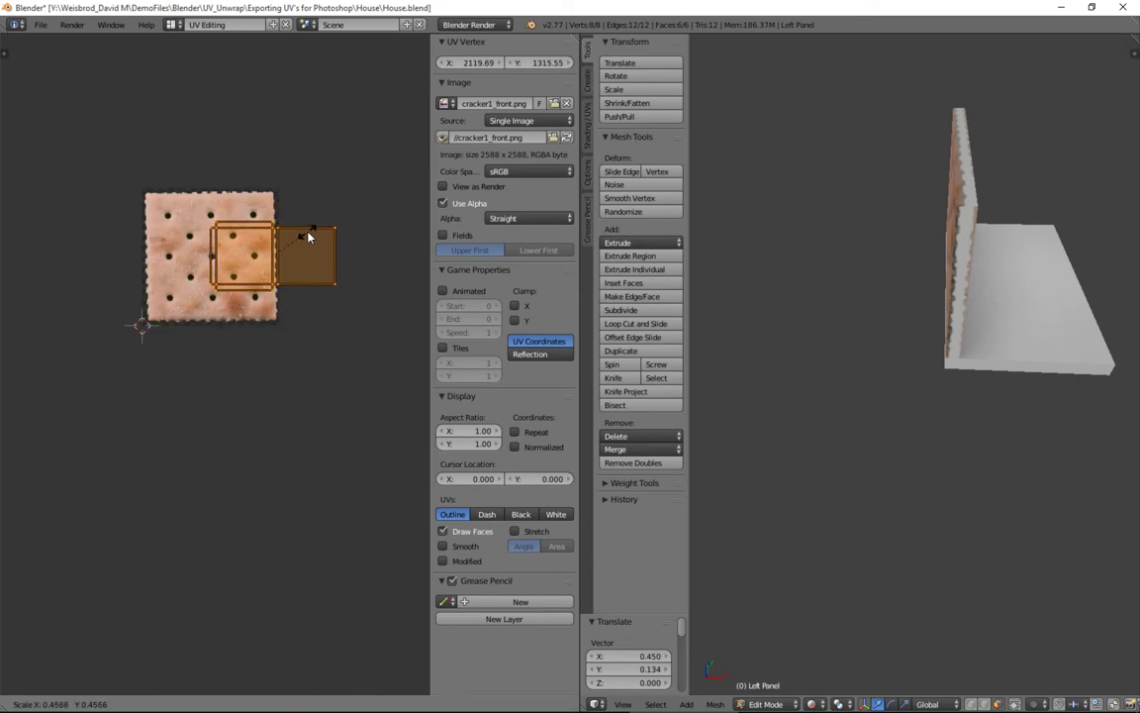
left_click(276, 208)
key("g")
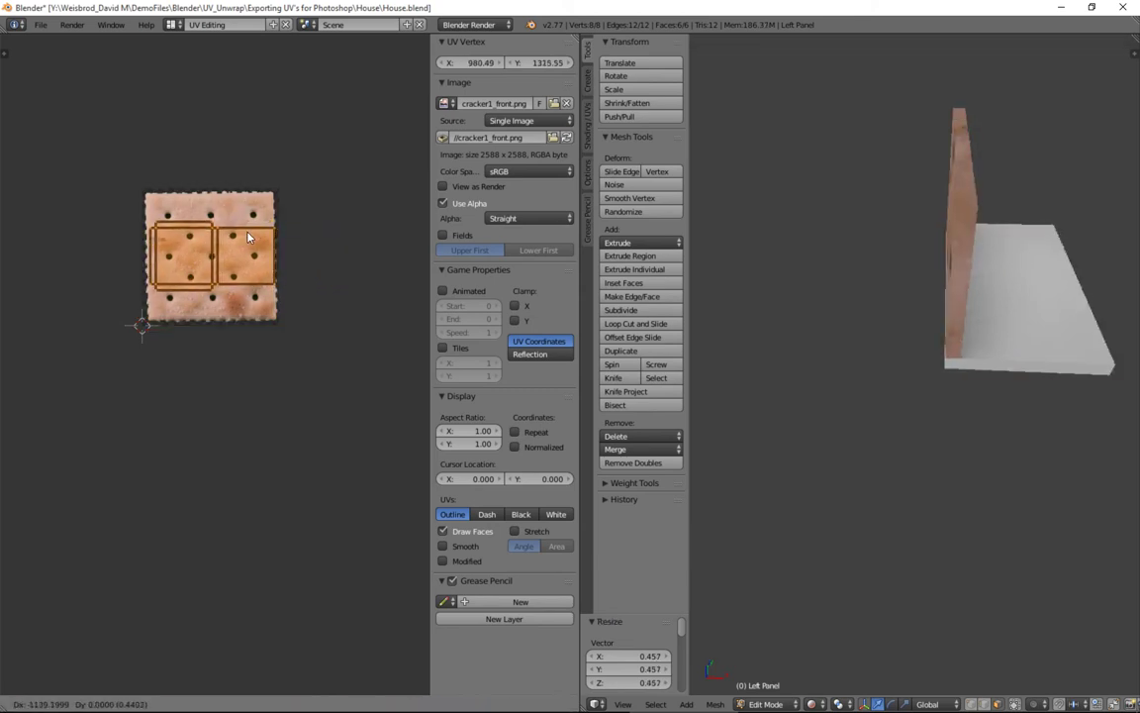
left_click(248, 237)
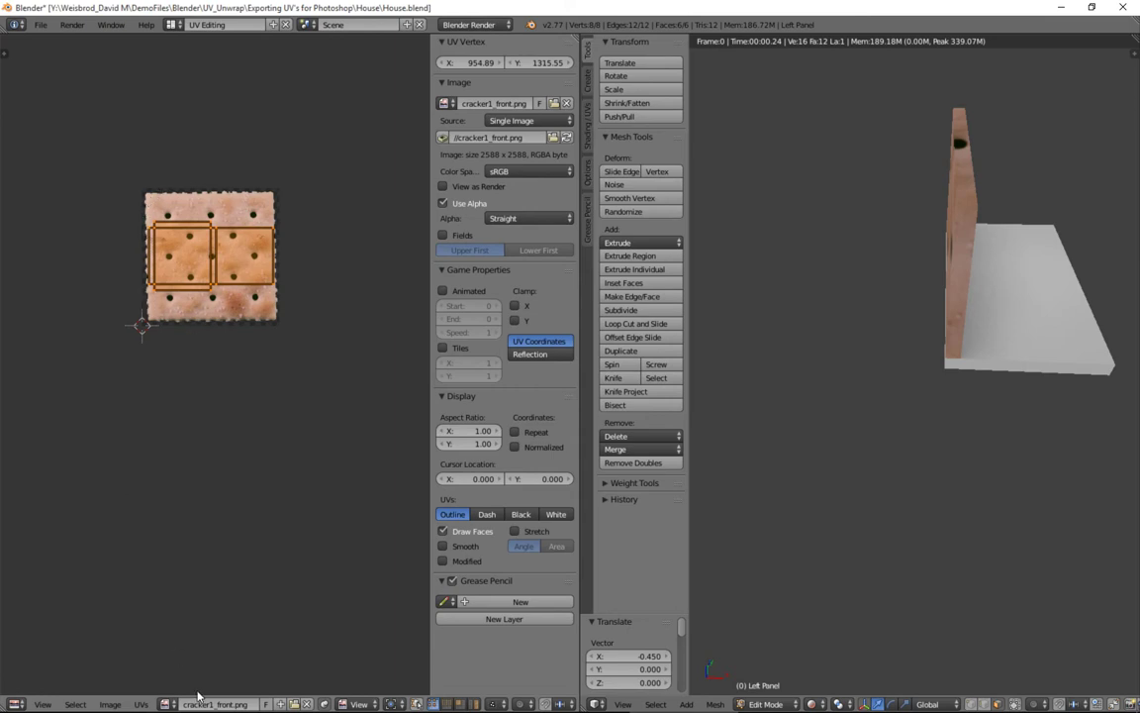
Unlink the cracker image and scale the UV islands up by 1.077 to fill the grid.
left_click(305, 704)
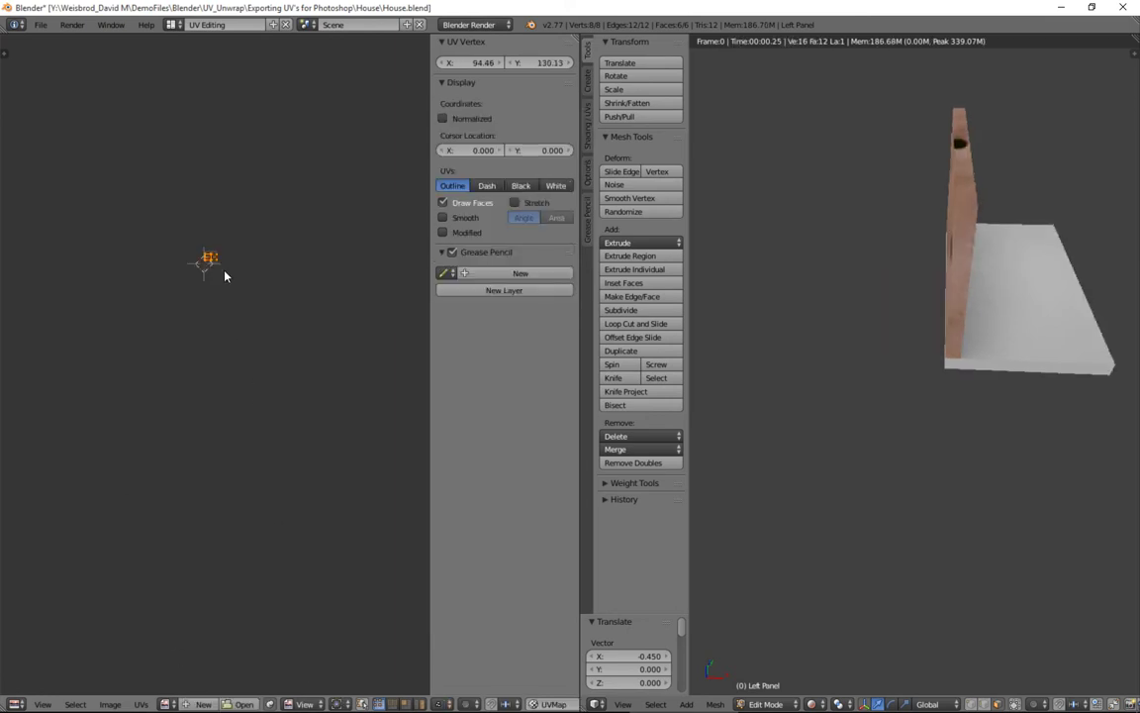
scroll(219, 262, "up", 5)
middle_click_drag(143, 284, 267, 285)
key("s")
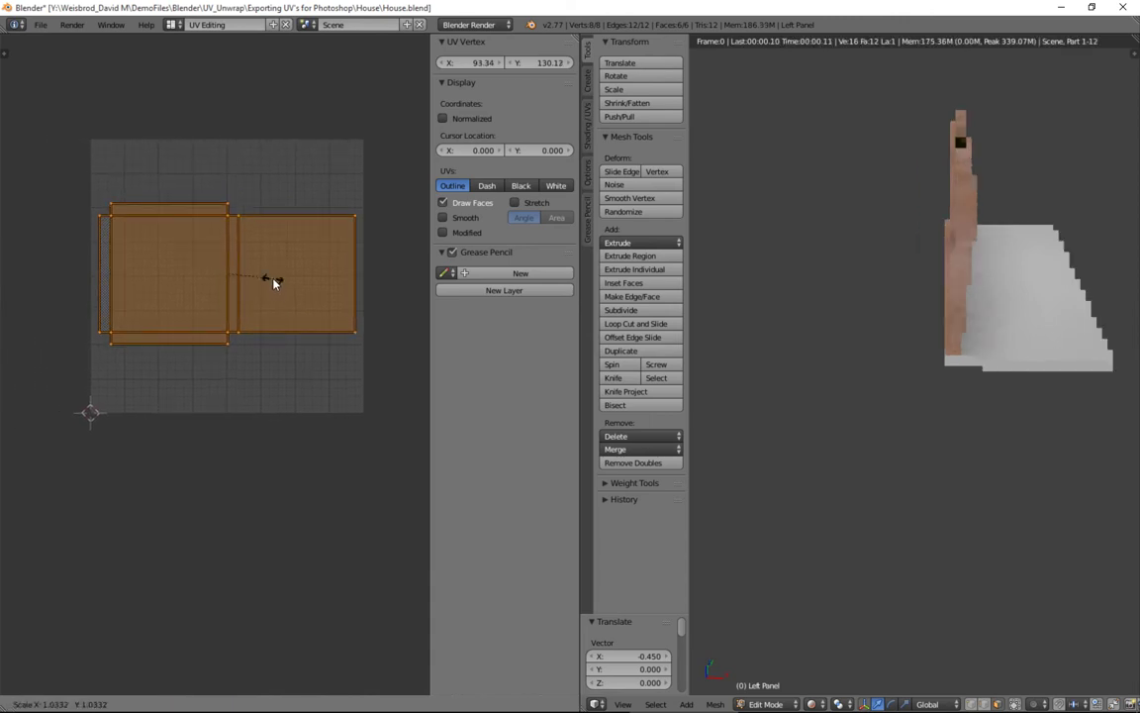
left_click(276, 284)
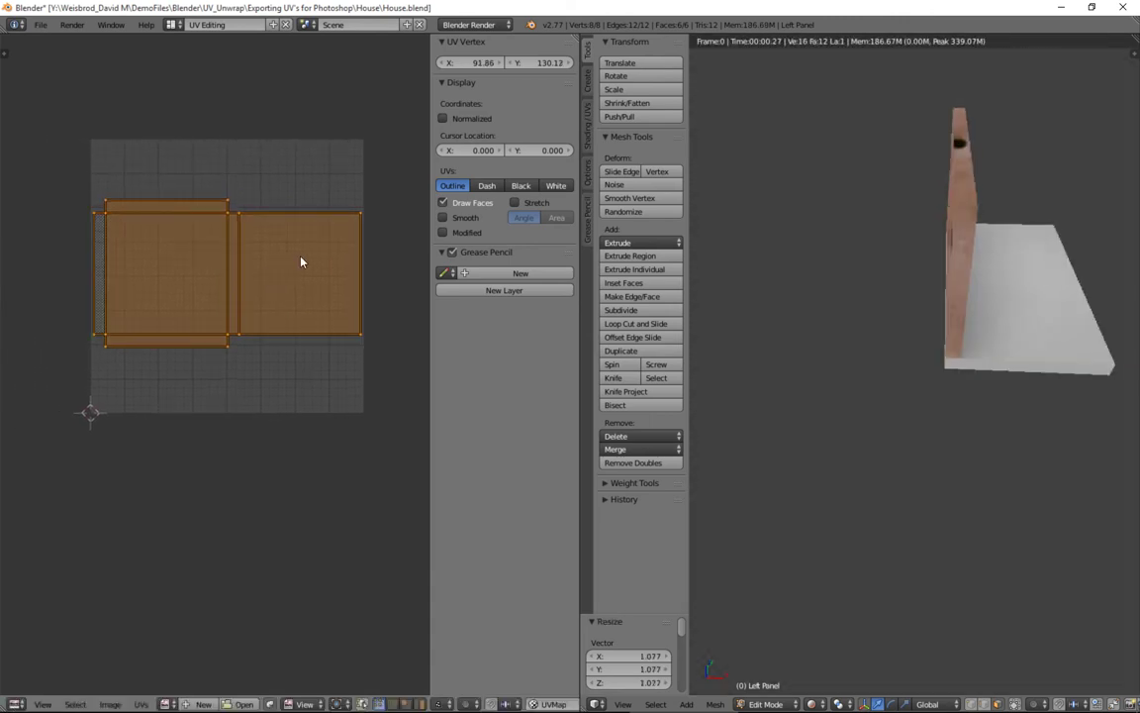
Re-export the UV layout at 1024 × 1024, overwriting Wall_UV_Layout.png.
left_click(142, 704)
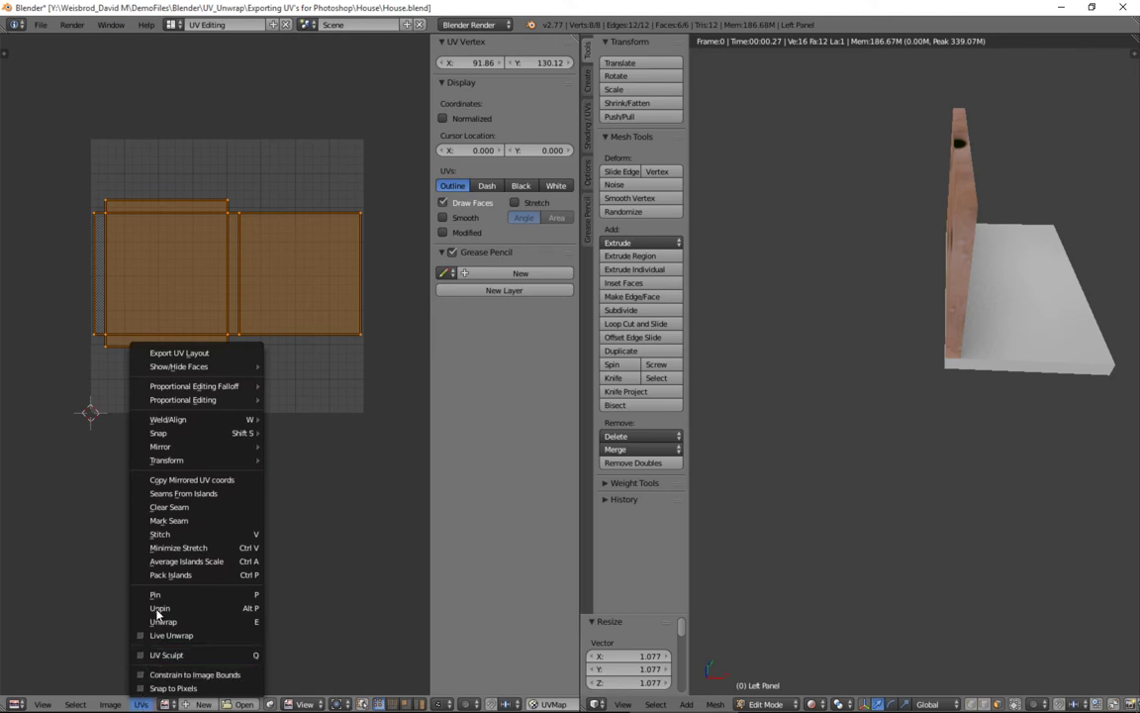
left_click(196, 359)
left_click(217, 300)
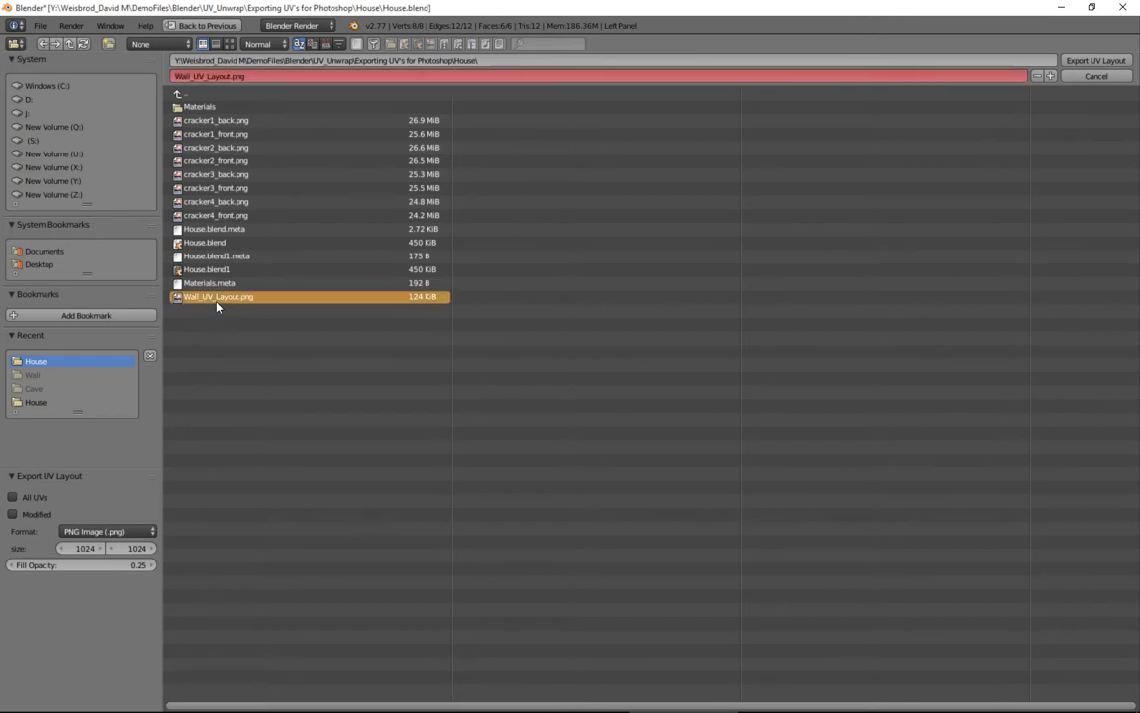
left_click(1096, 60)
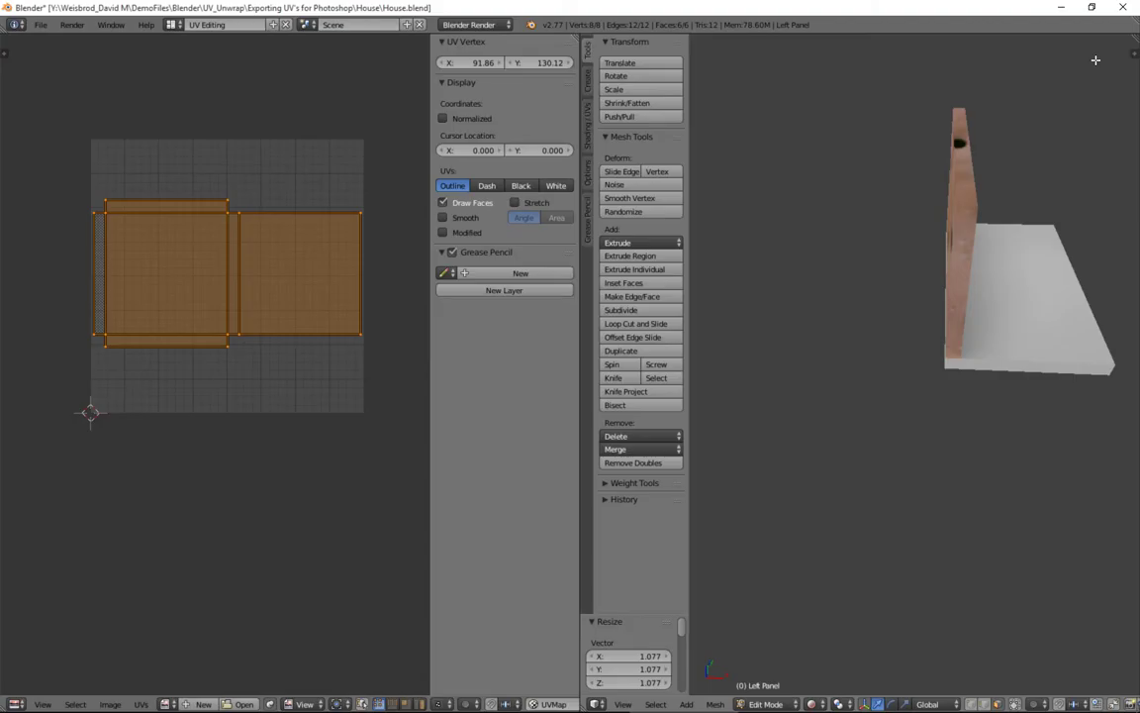
Open the re-exported Wall_UV_Layout.png in Photoshop from File Explorer's Open with menu.
left_click(1061, 6)
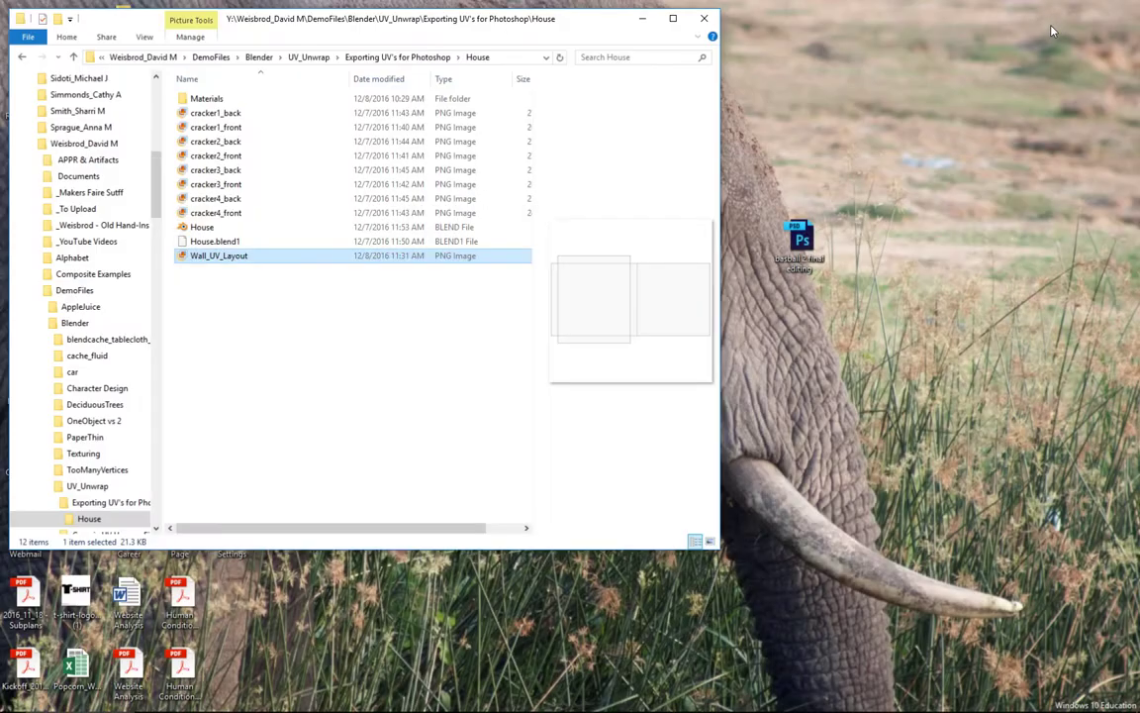
key("alt+Tab")
key("alt+Tab")
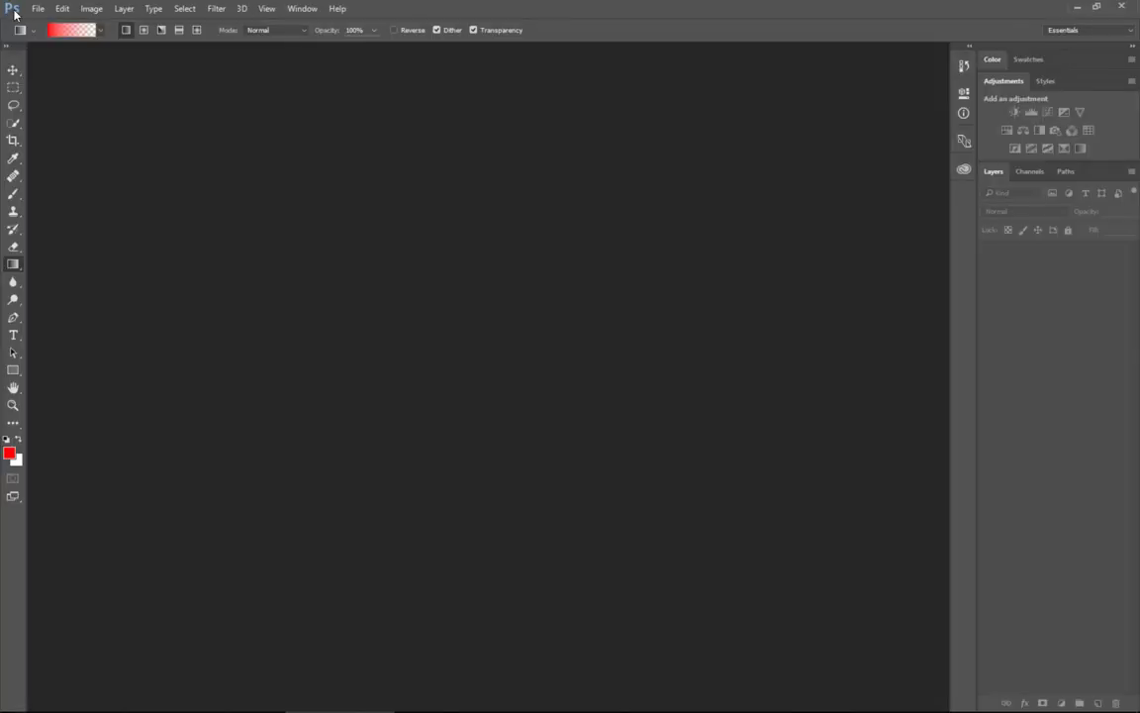
left_click(38, 8)
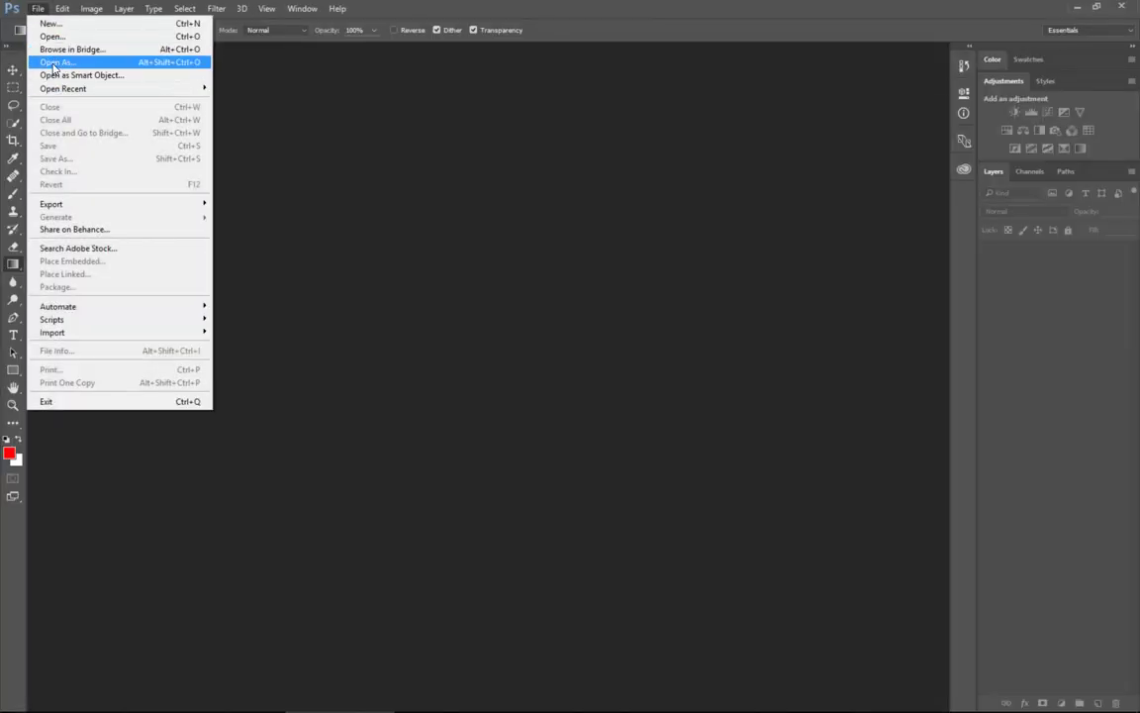
left_click(49, 36)
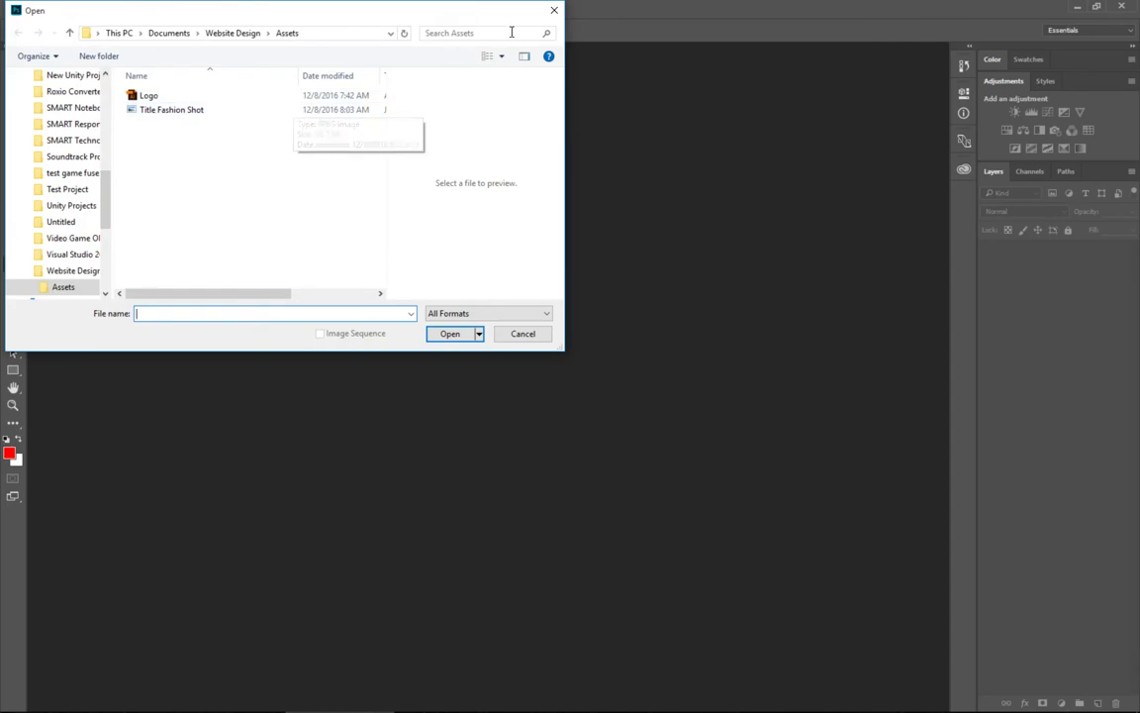
left_click(553, 10)
left_click(1076, 6)
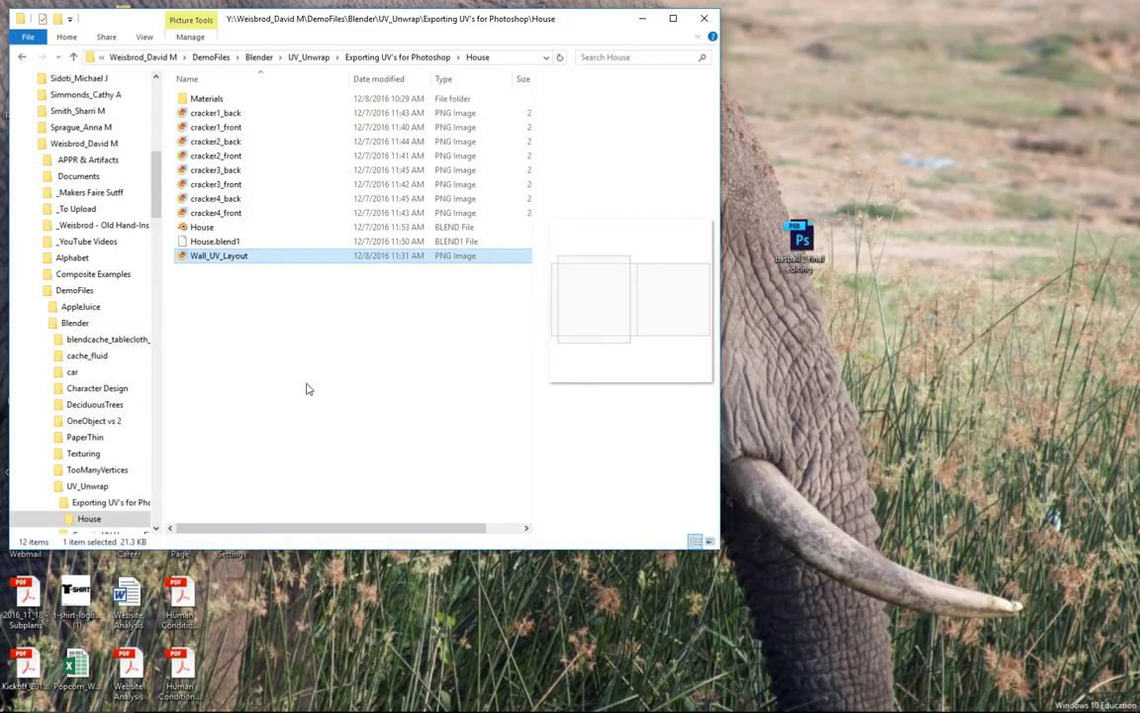
right_click(226, 259)
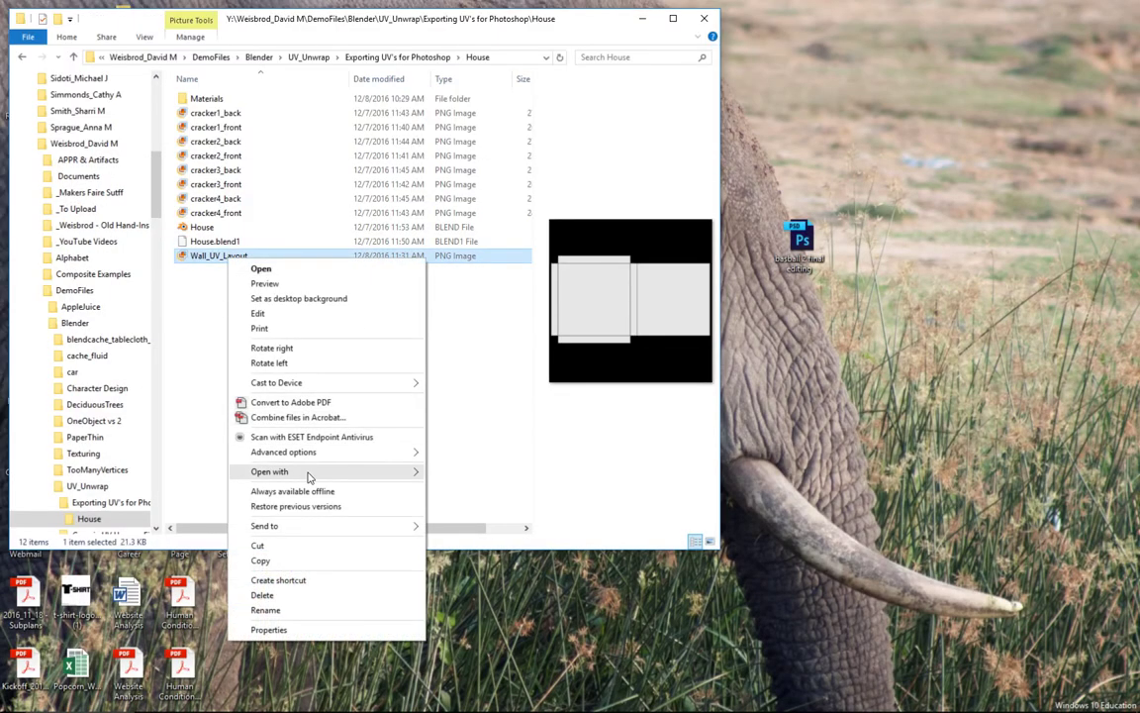
mouse_move(308, 479)
left_click(473, 485)
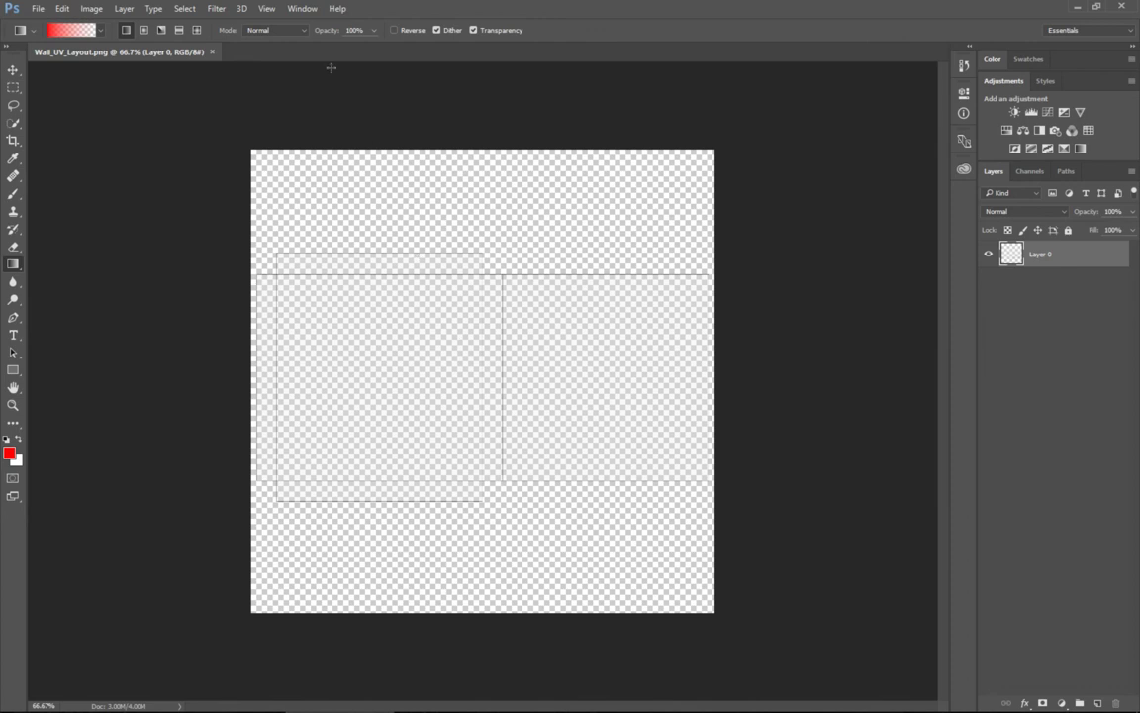
left_click(91, 8)
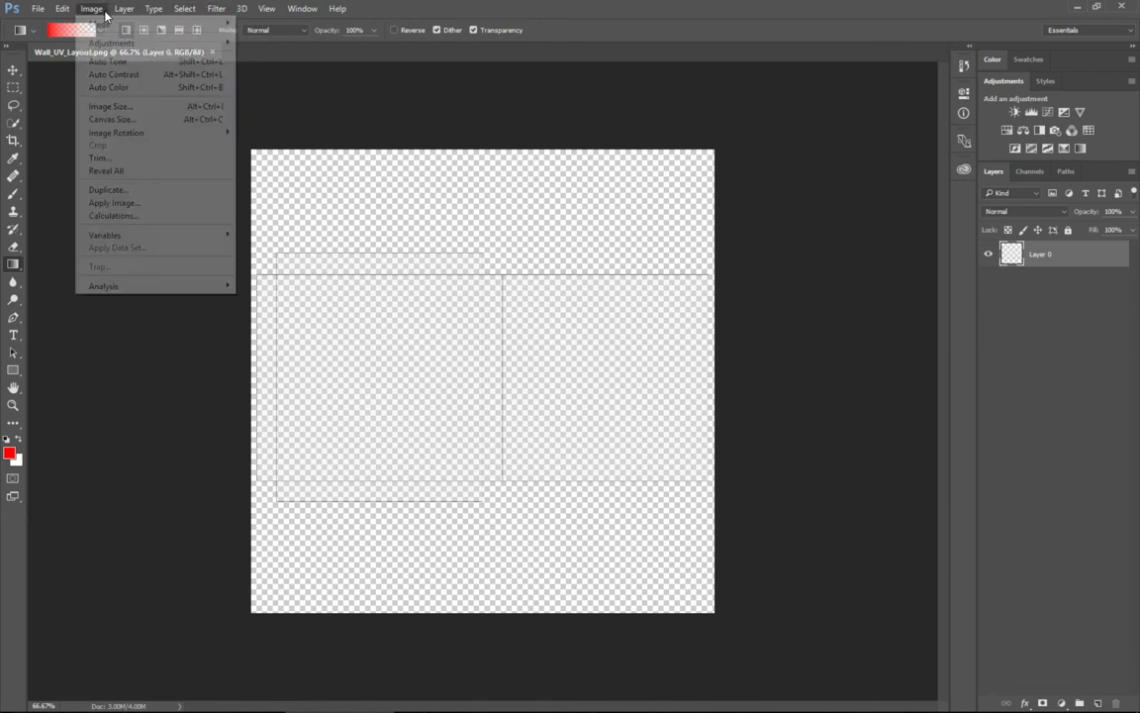
Set Image Size units to Pixels and resize Wall_UV_Layout to 4096 × 4096 px.
left_click(116, 106)
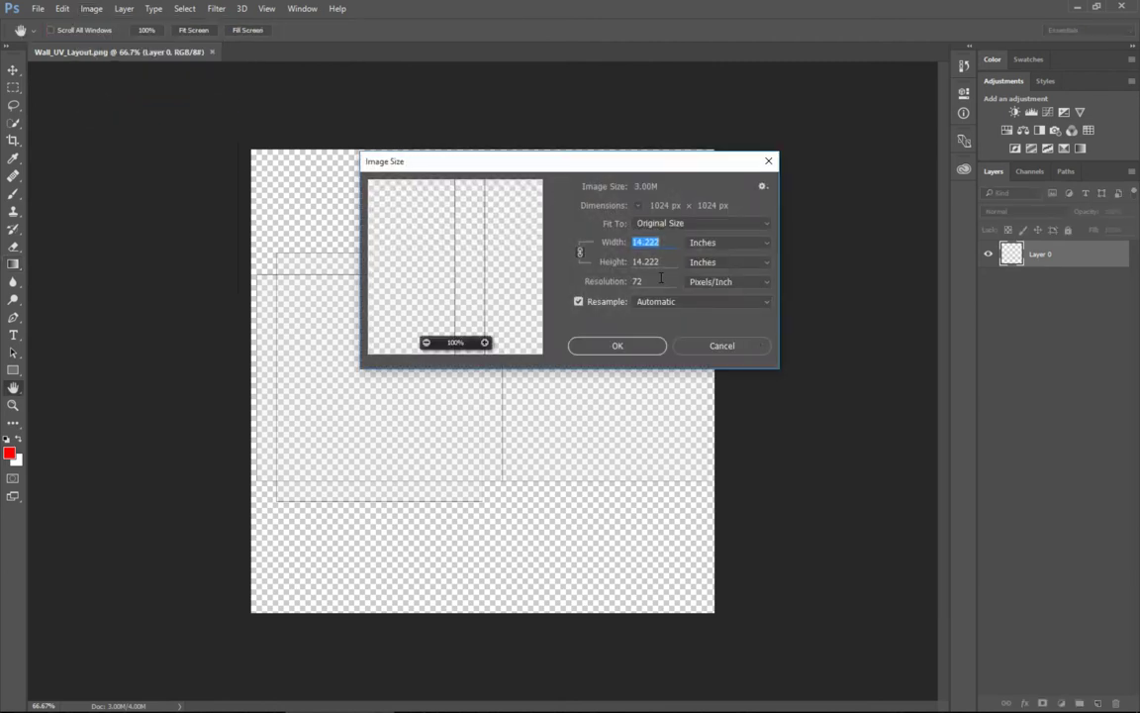
left_click(726, 244)
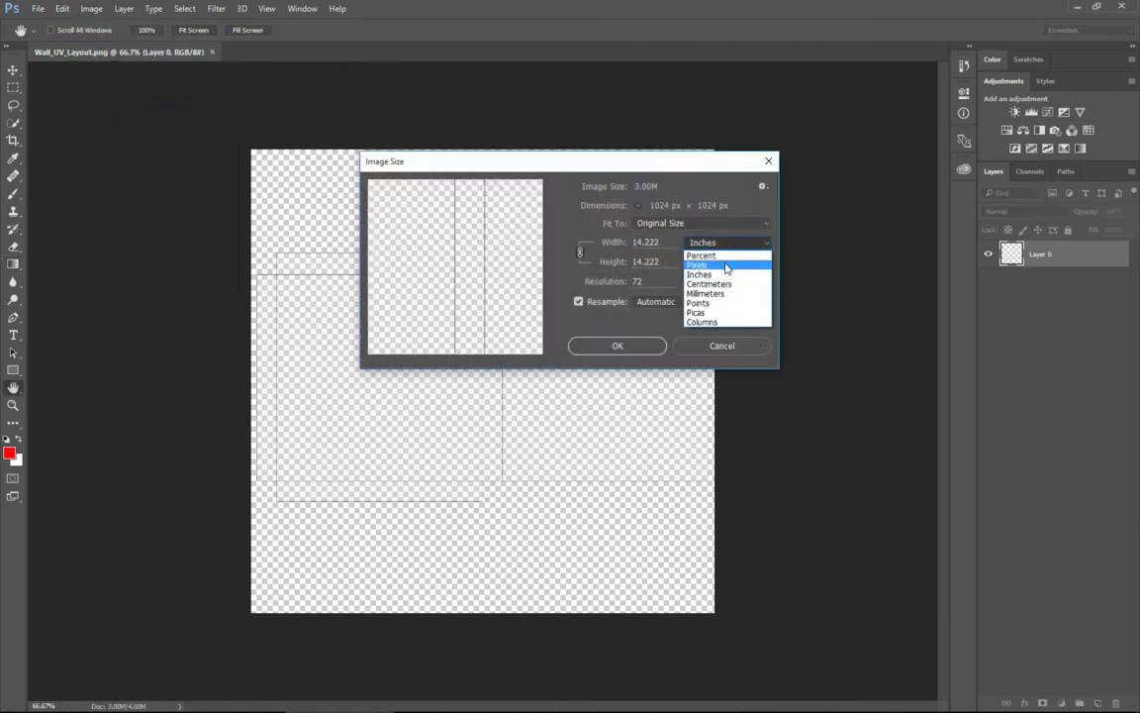
left_click(726, 264)
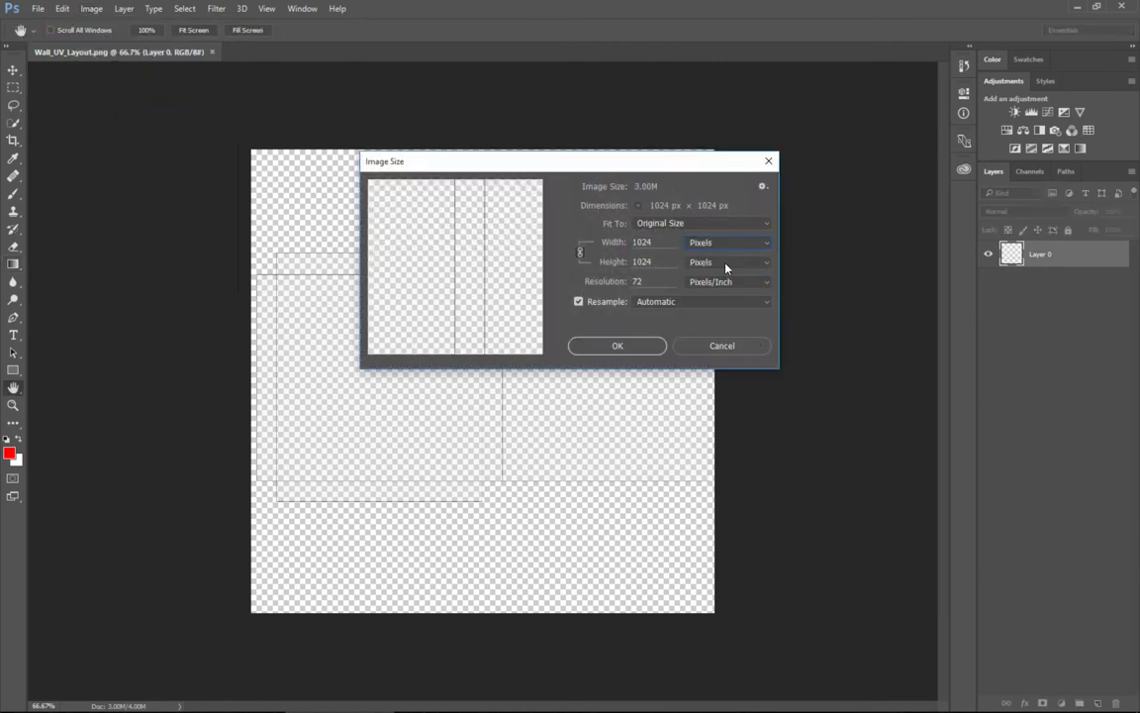
double_click(642, 243)
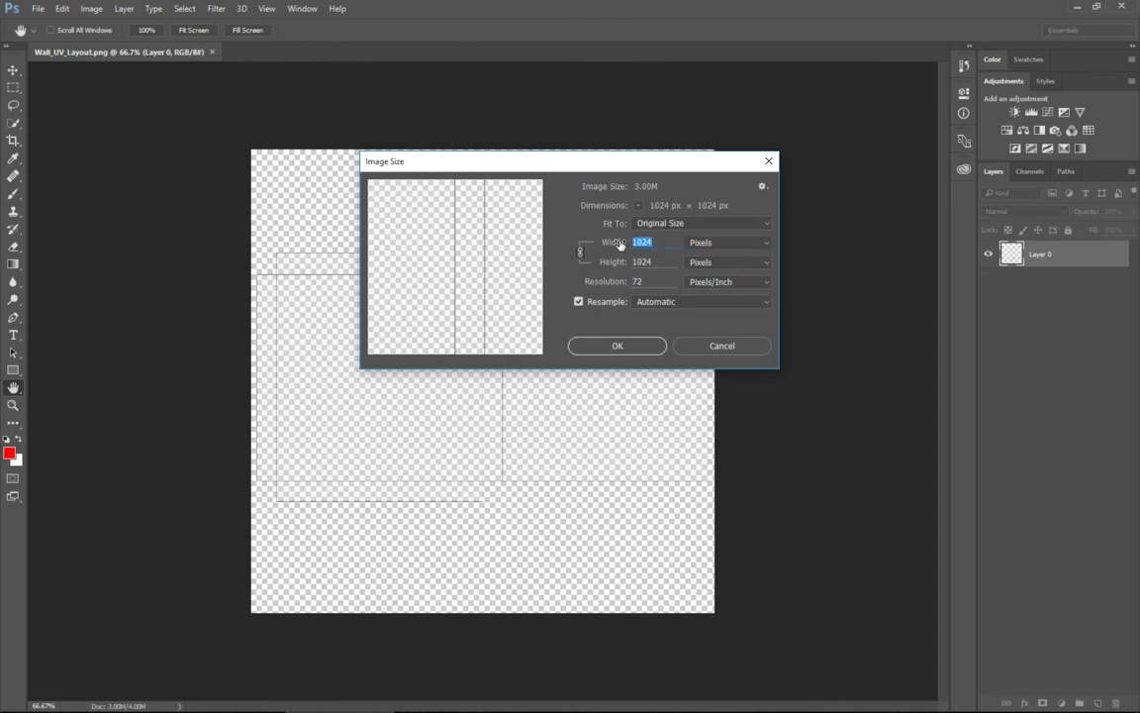
type("40")
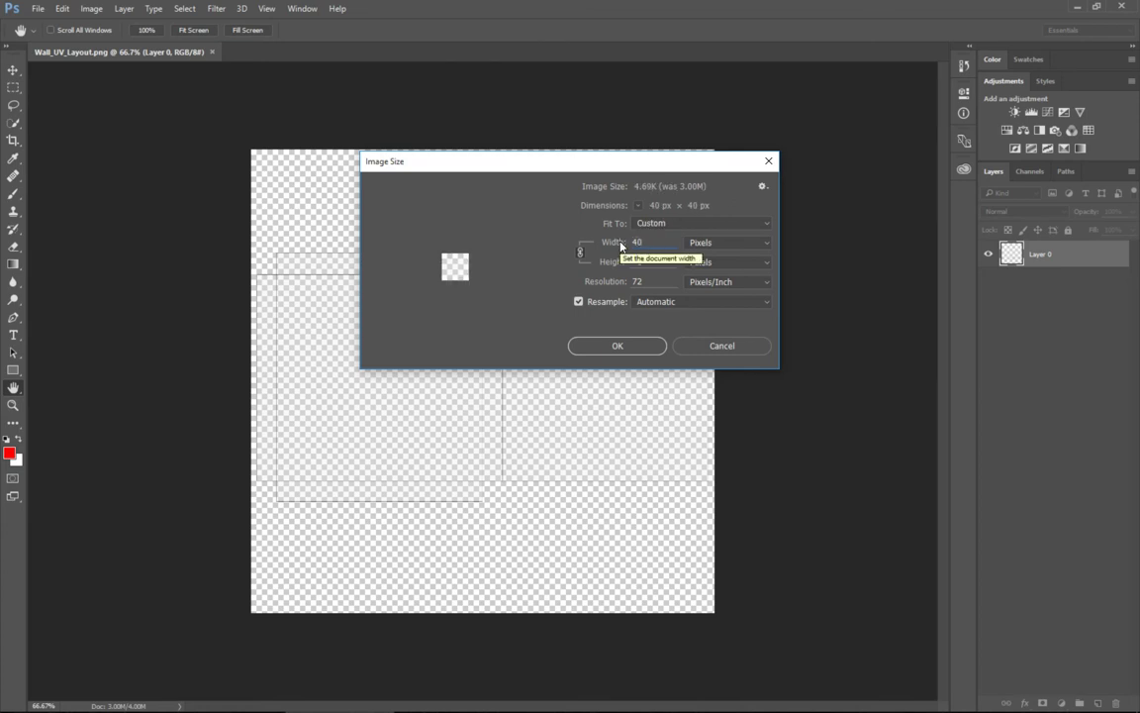
type("96")
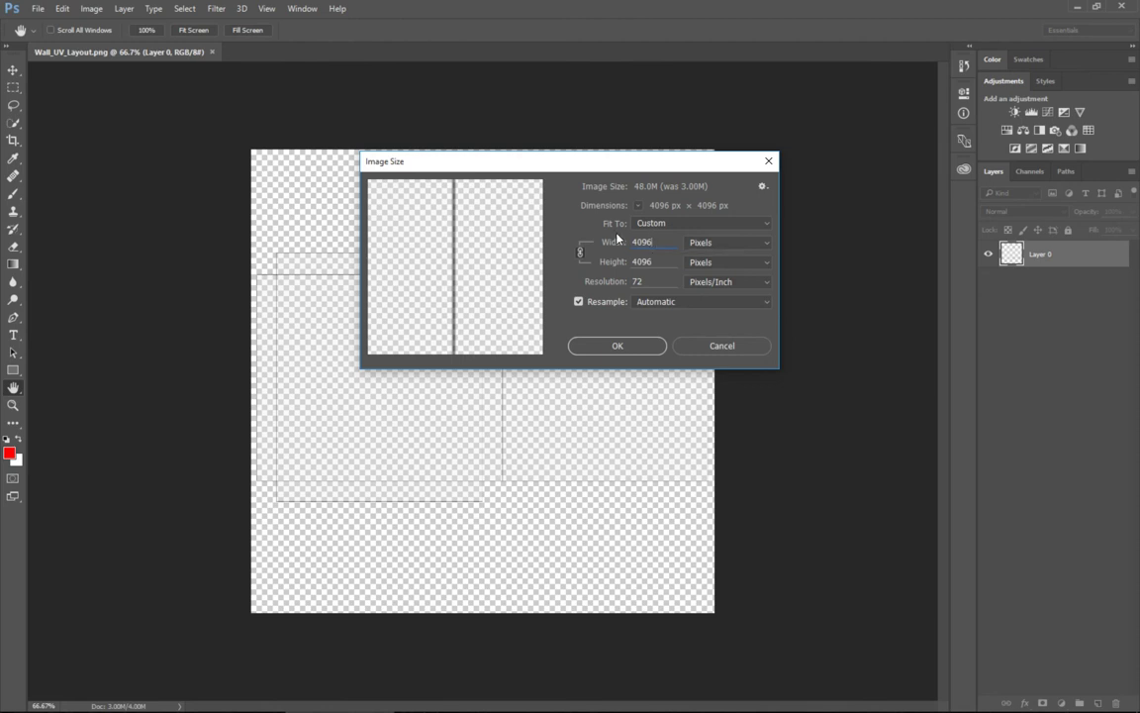
left_click(619, 346)
key("g")
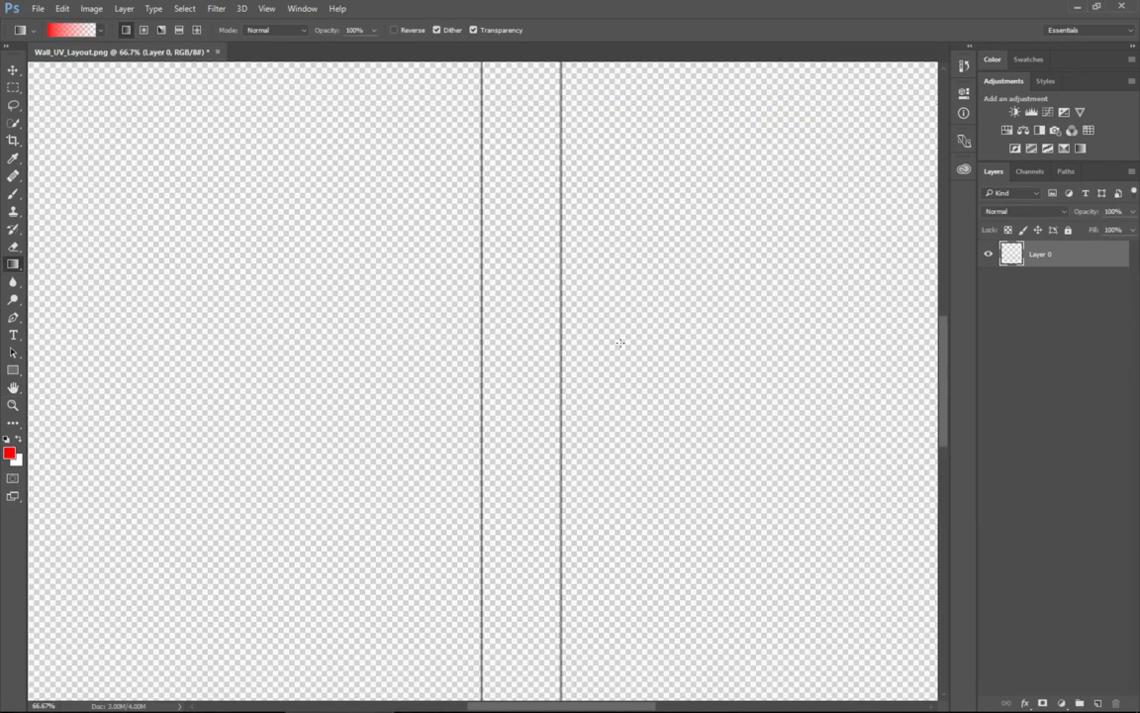
scroll(620, 342, "down", 4, "alt")
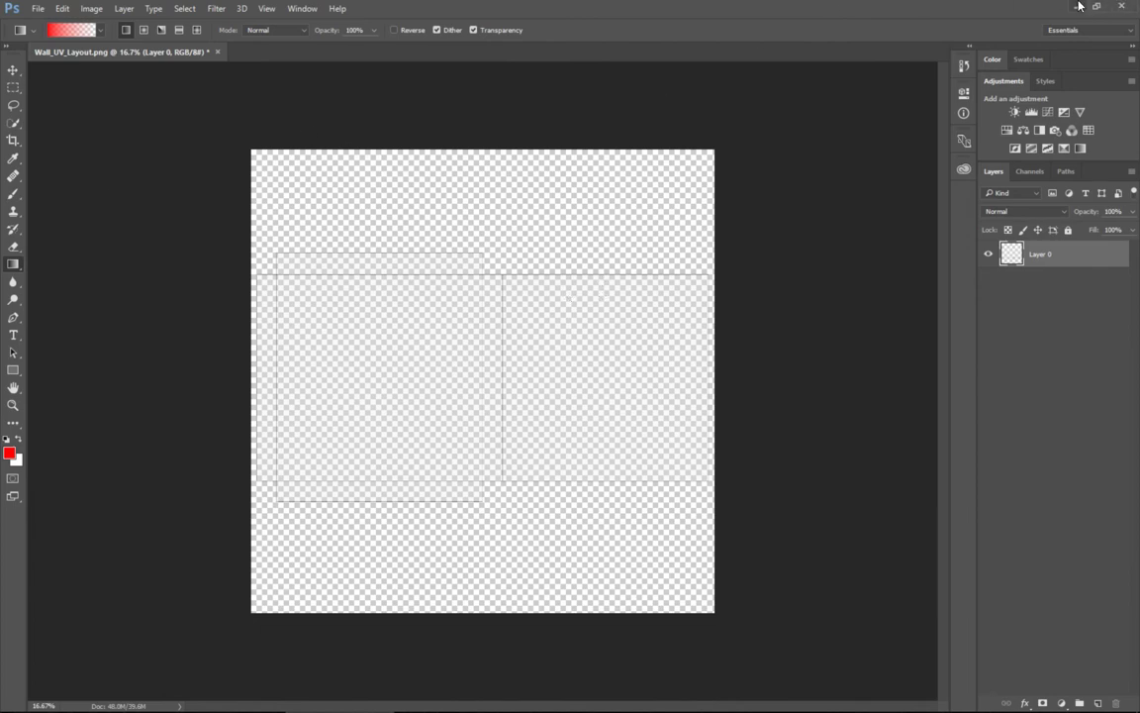
Open cracker1_front.png from File Explorer in Adobe Photoshop CC 2015.5.
key("alt+Tab")
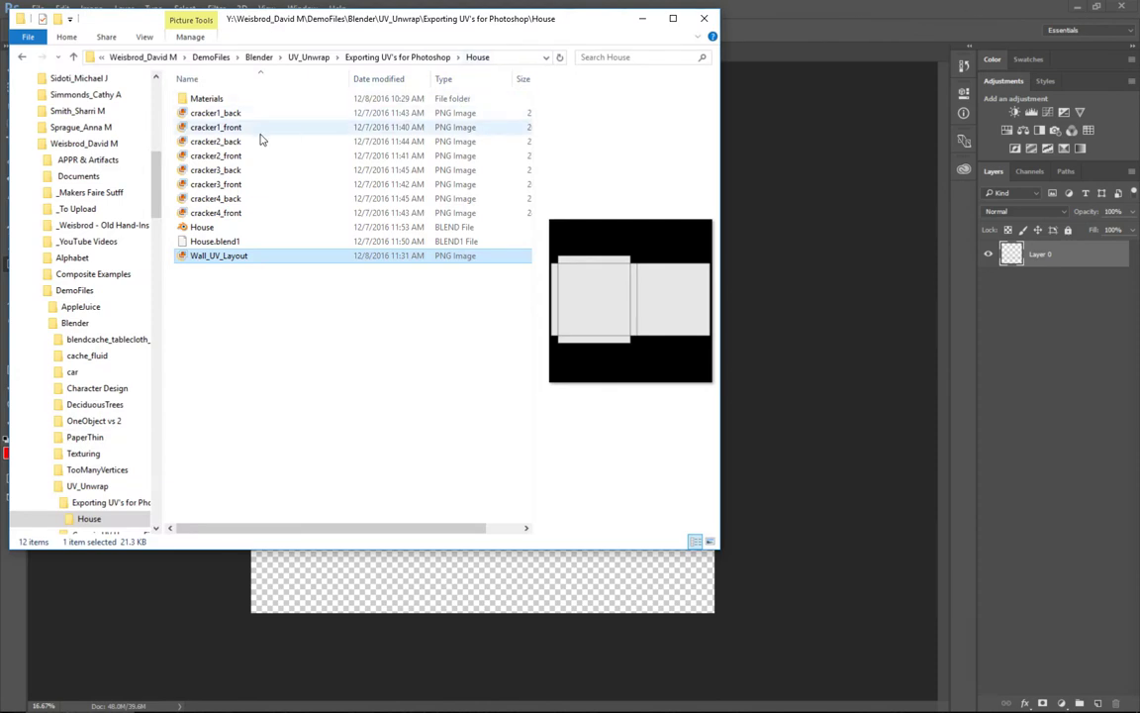
left_click(214, 129)
right_click(191, 130)
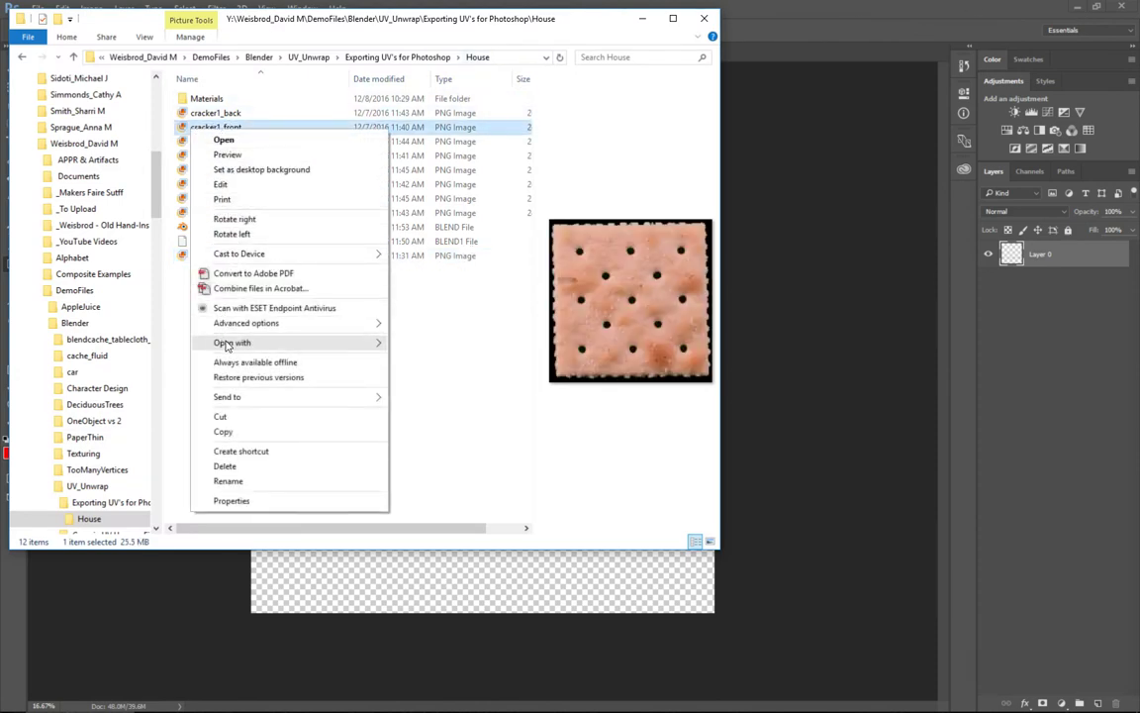
mouse_move(233, 342)
left_click(499, 361)
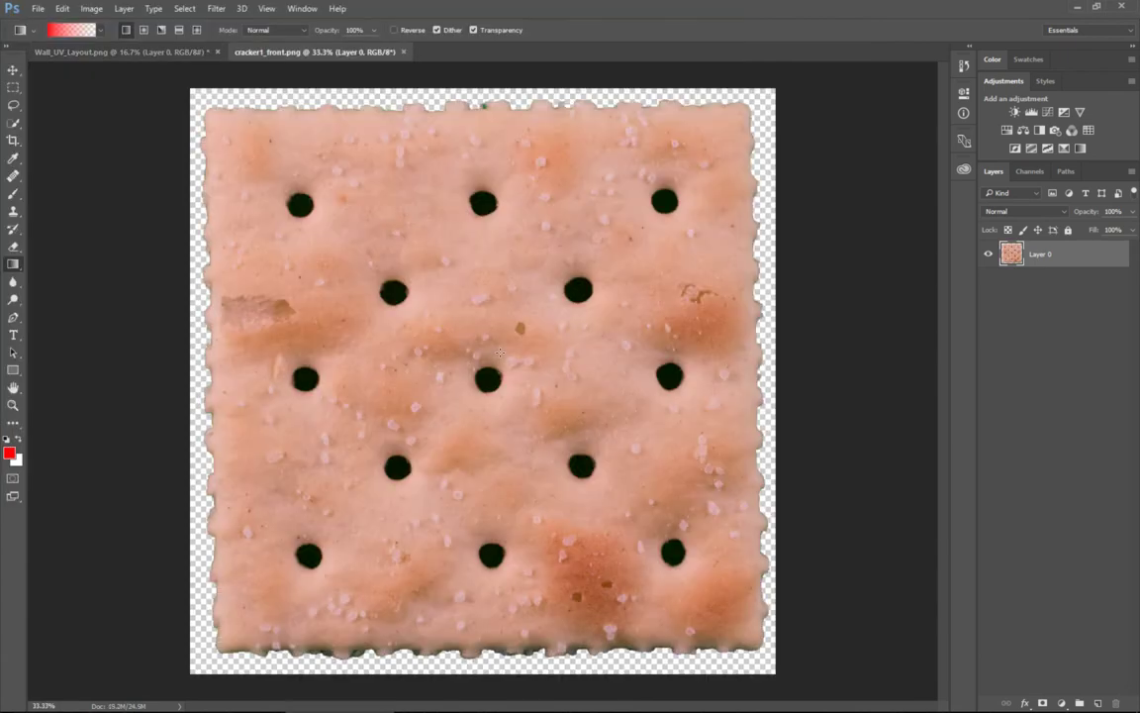
Select all of cracker1_front, copy it, and close its document tab.
left_click(184, 8)
left_click(182, 22)
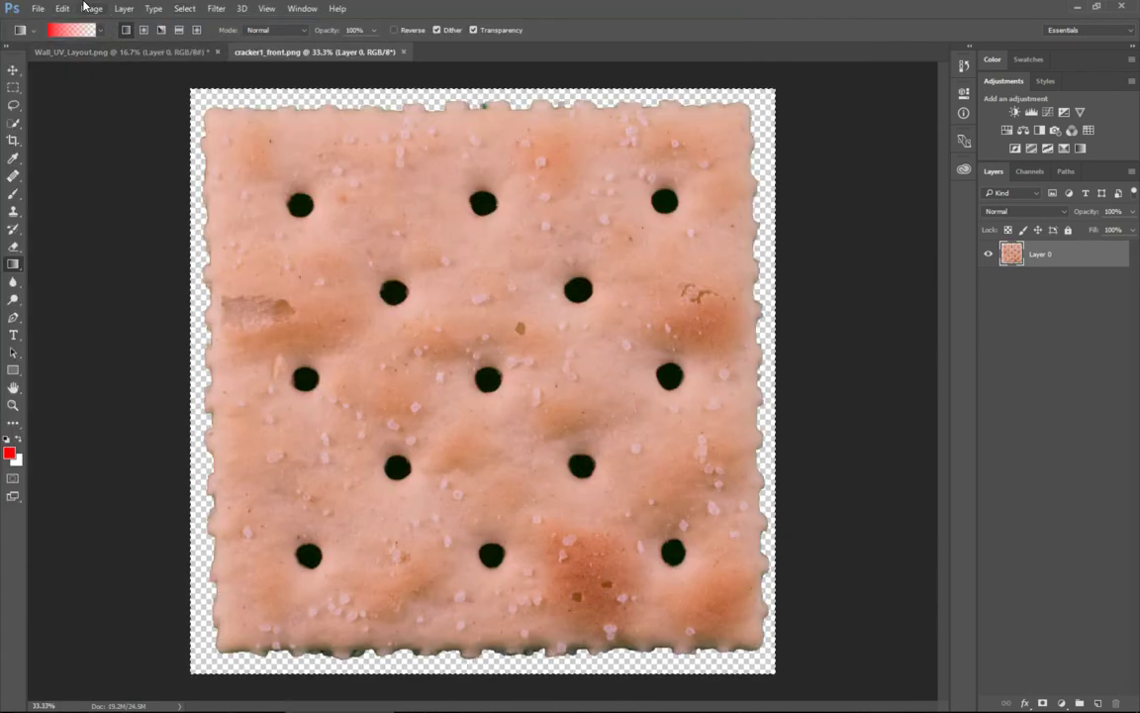
left_click(61, 8)
left_click(73, 102)
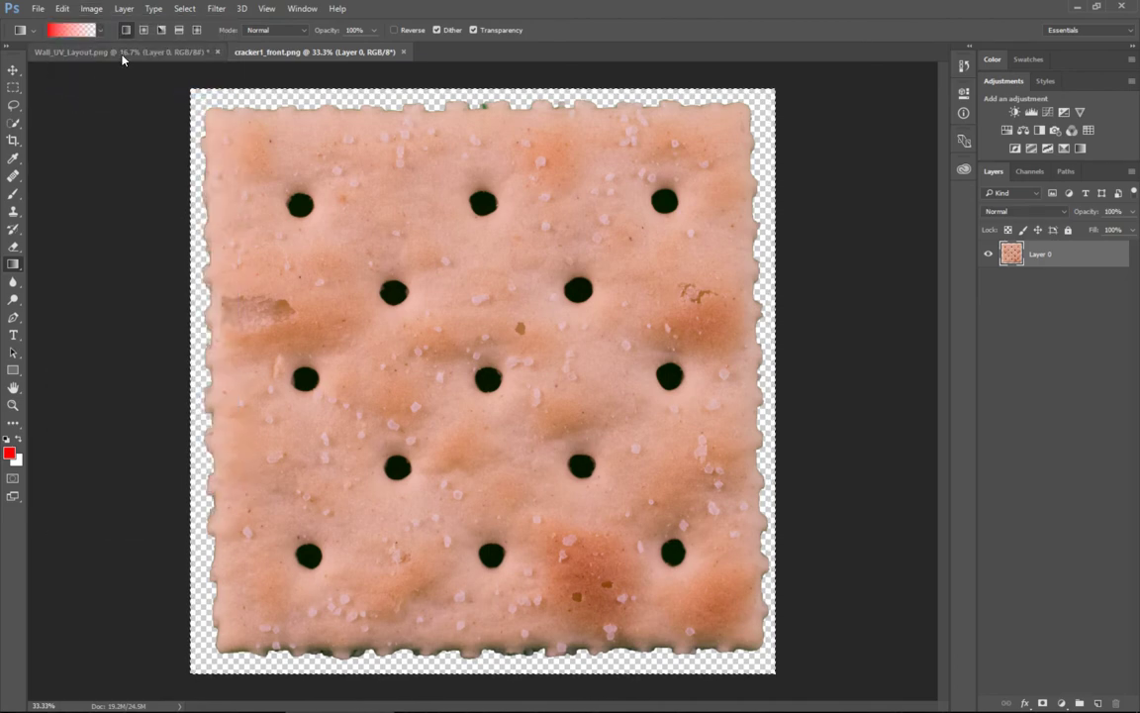
left_click(401, 52)
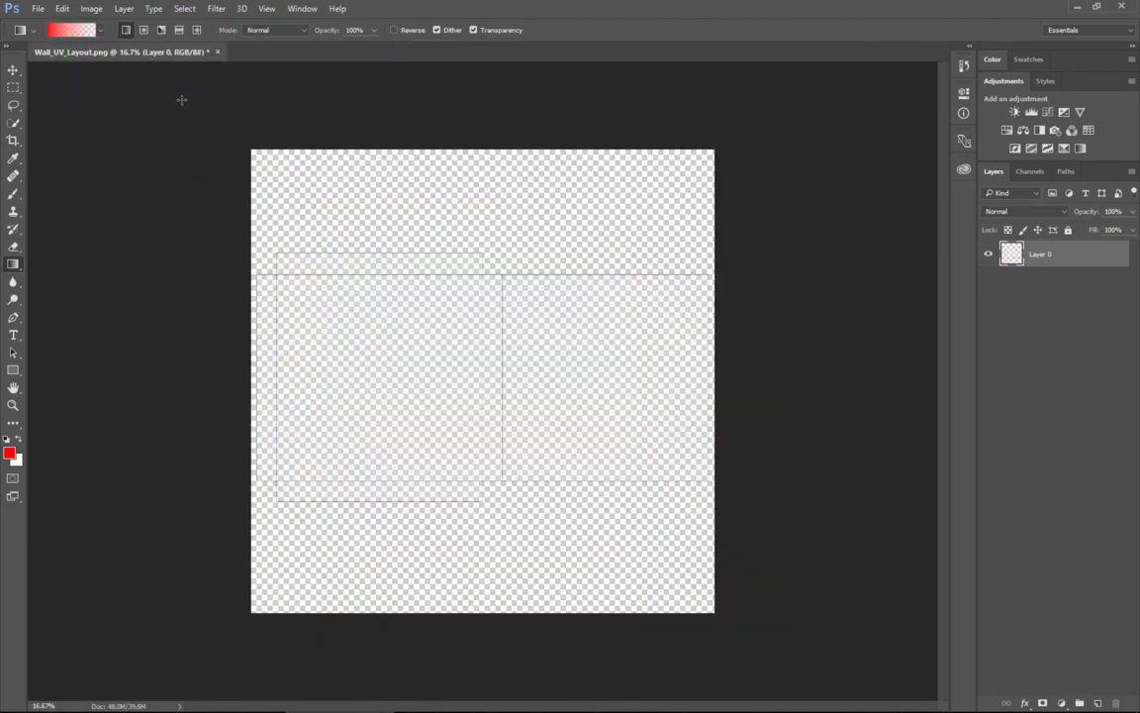
Paste the front cracker into Wall_UV_Layout as Layer 1 and slide it to the left edge.
left_click(61, 8)
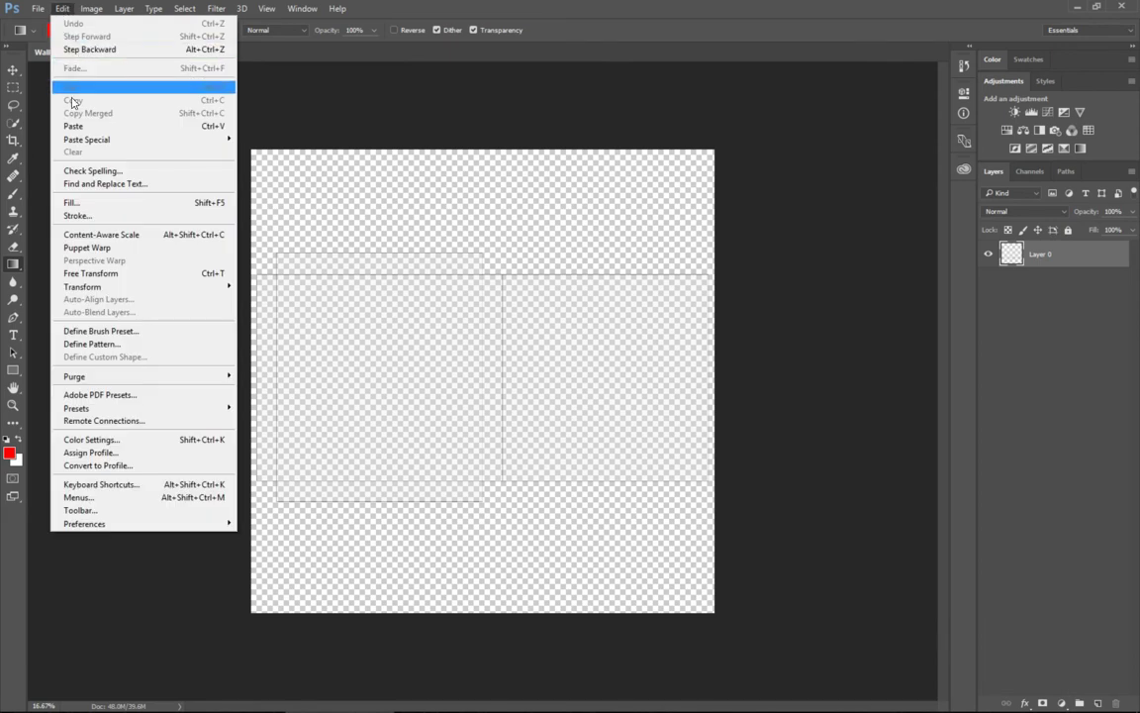
left_click(75, 124)
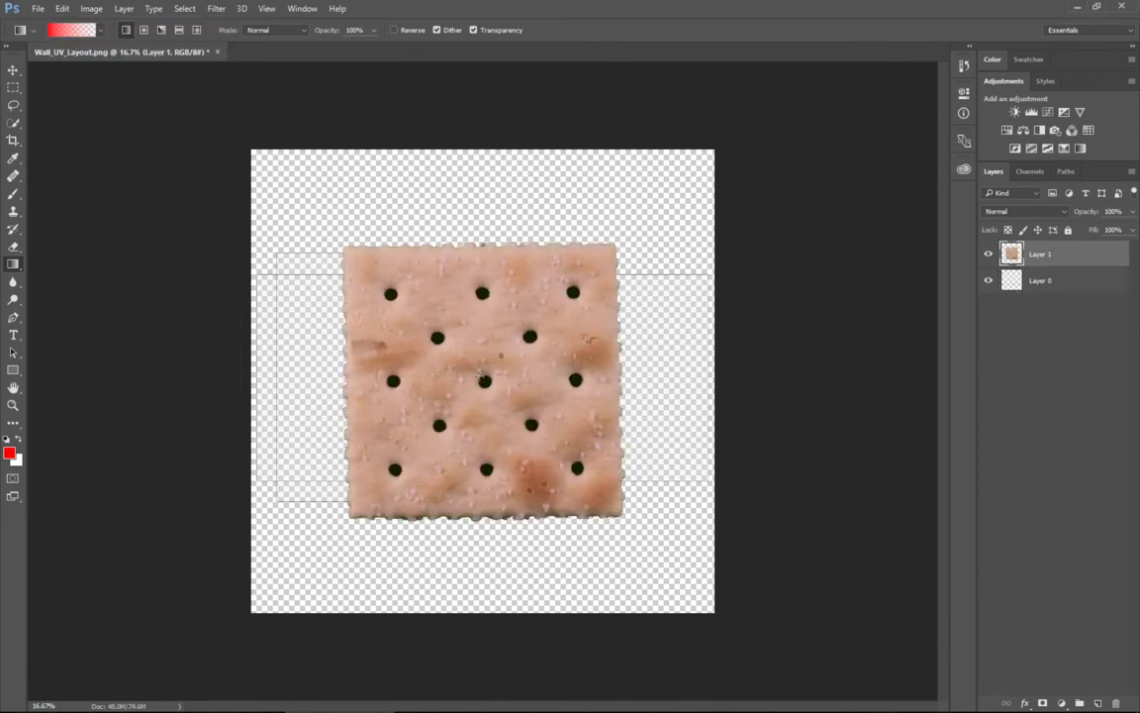
key("v")
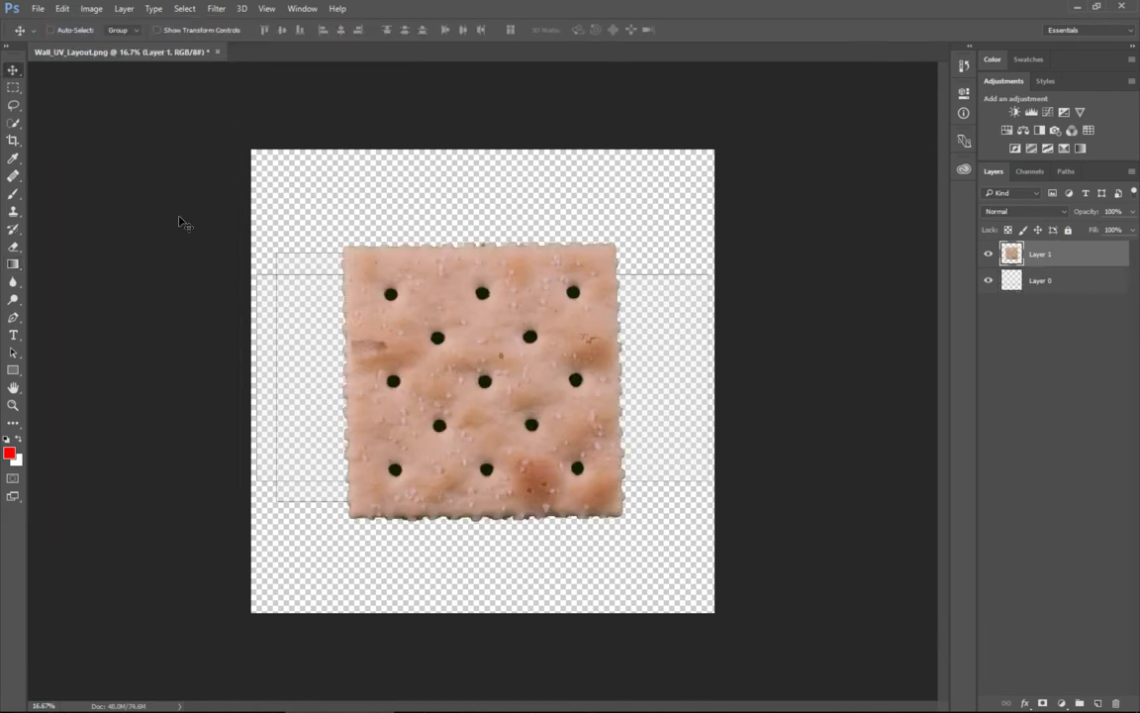
left_click_drag(488, 364, 378, 361)
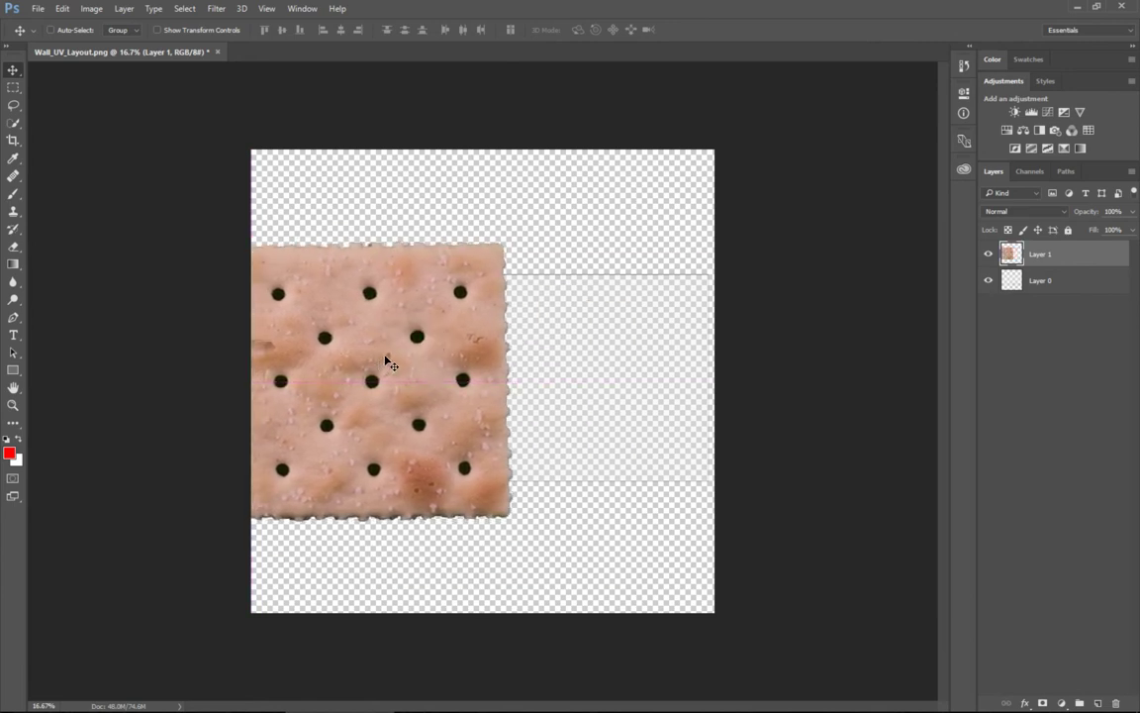
key("alt+Tab")
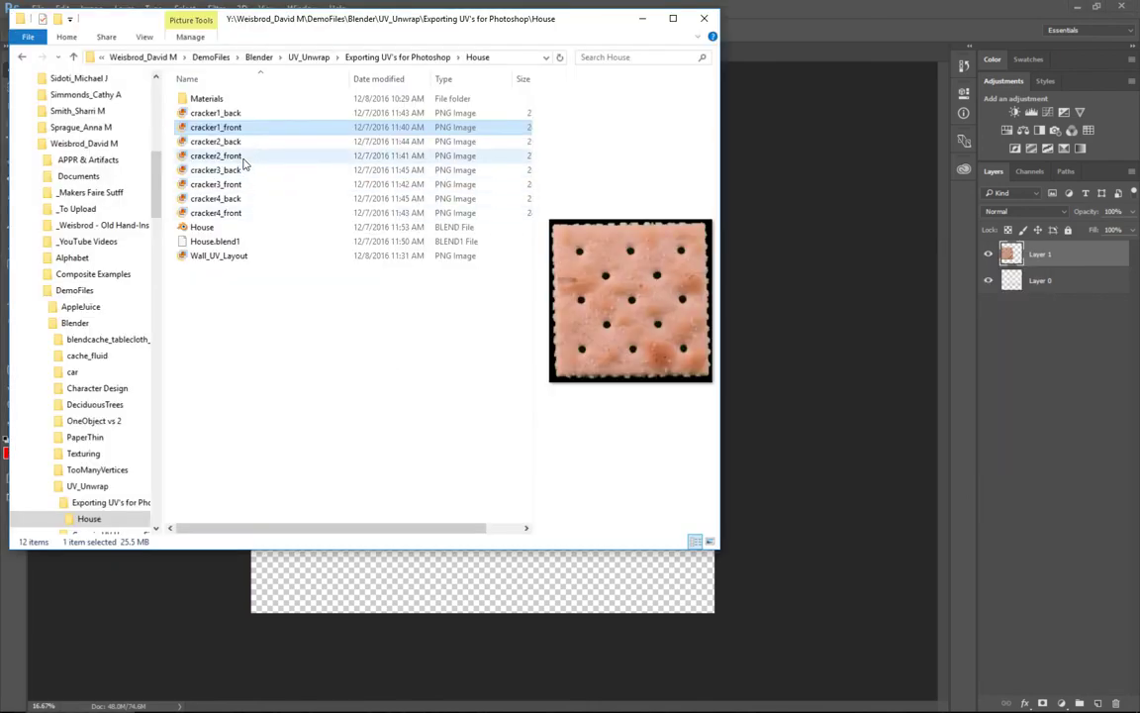
Open cracker1_back.png from File Explorer in Adobe Photoshop CC 2015.5.
left_click(218, 114)
right_click(207, 117)
mouse_move(297, 325)
left_click(465, 341)
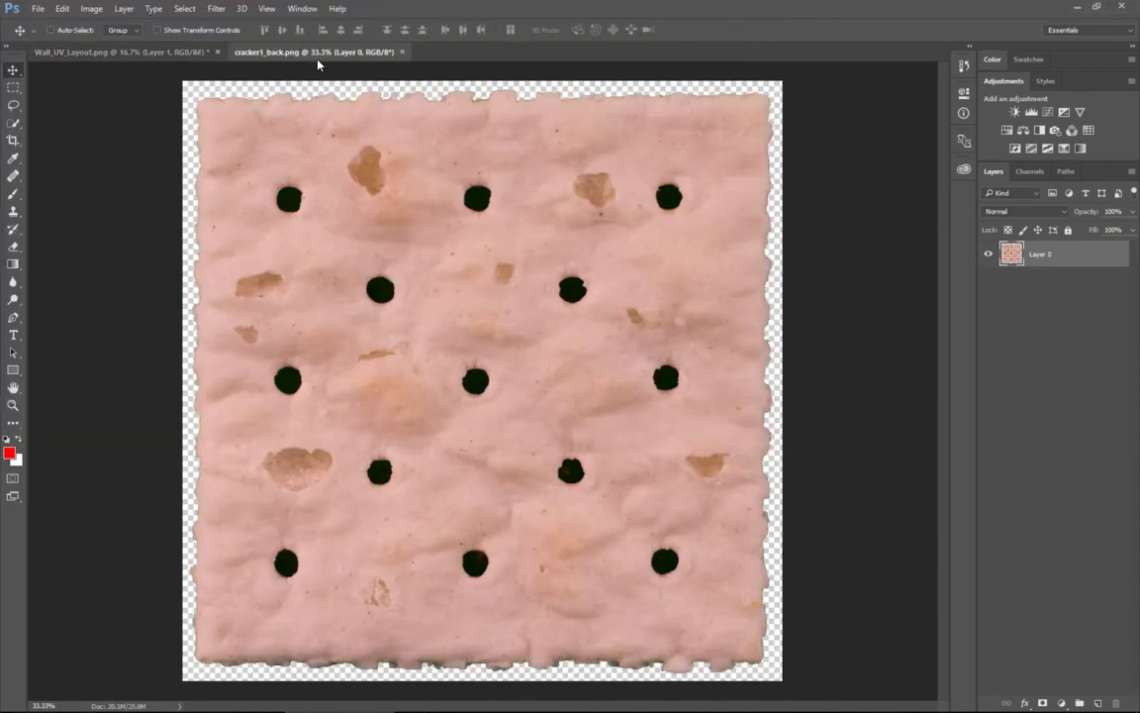
Select all of cracker1_back, copy it, and close its document tab.
left_click(185, 8)
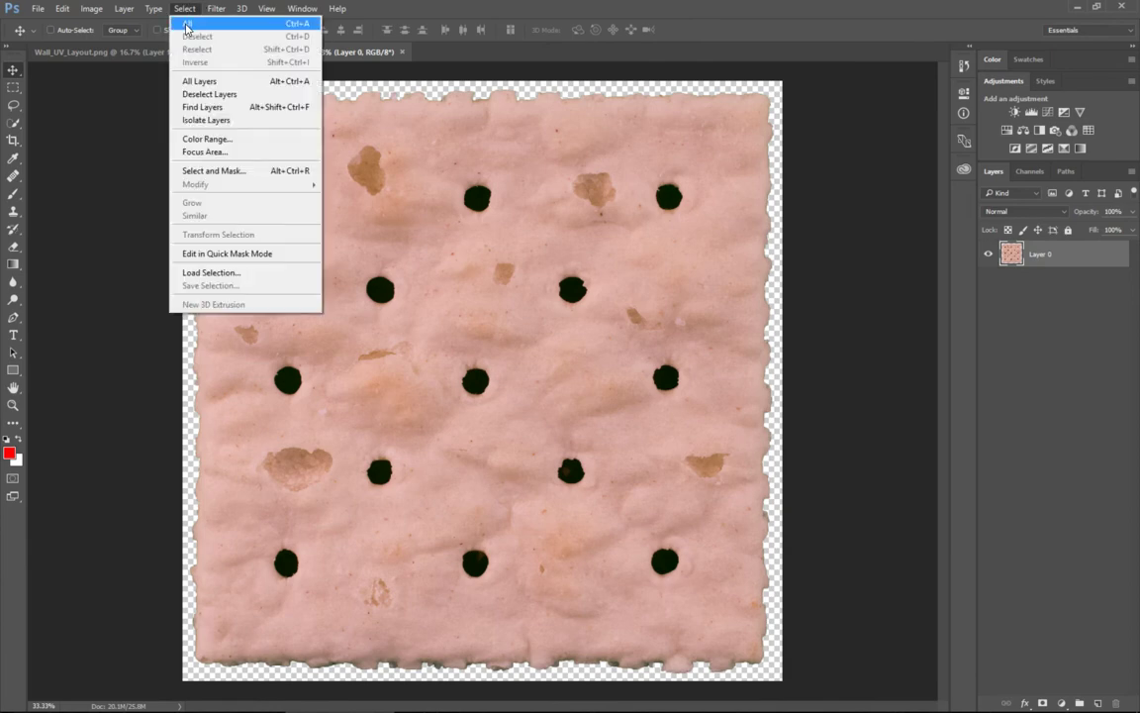
left_click(180, 20)
left_click(62, 8)
left_click(67, 91)
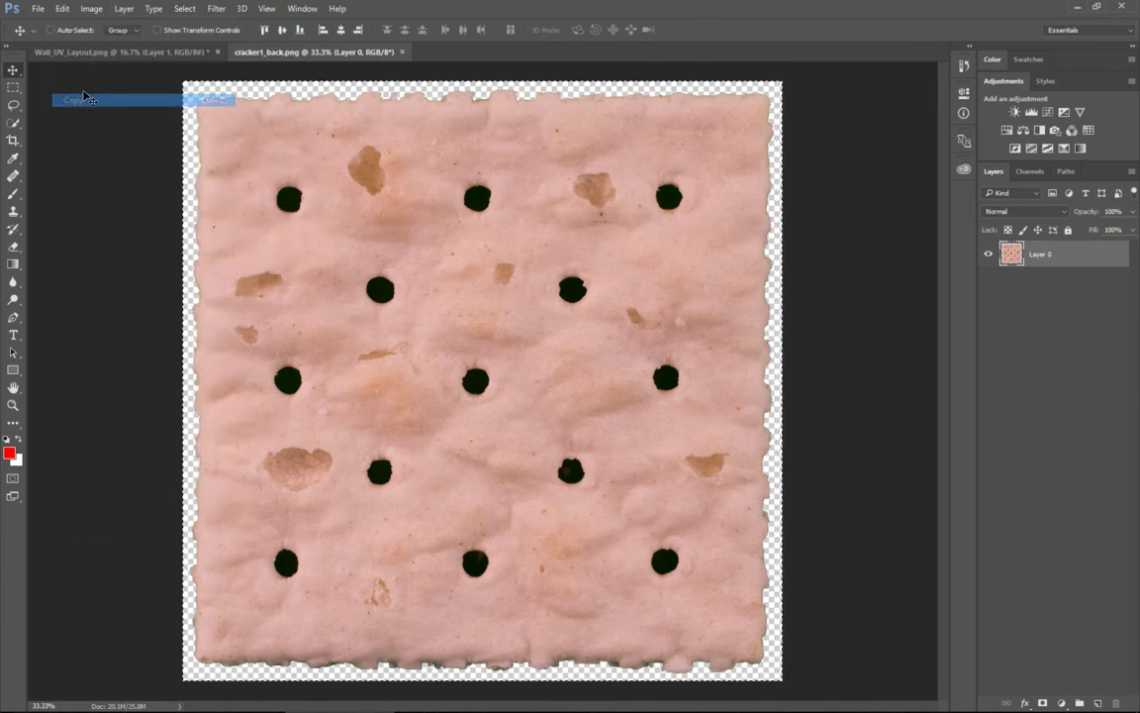
left_click(399, 52)
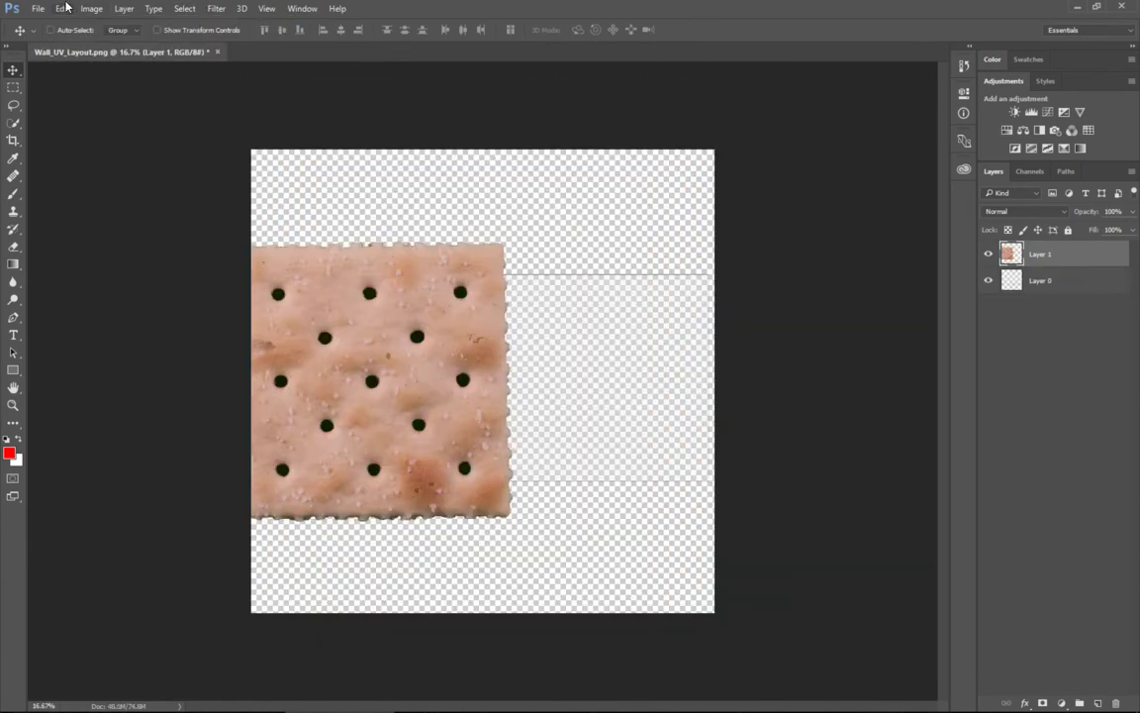
Paste the back cracker into Wall_UV_Layout as Layer 2, right of the front cracker.
left_click(62, 8)
left_click(87, 119)
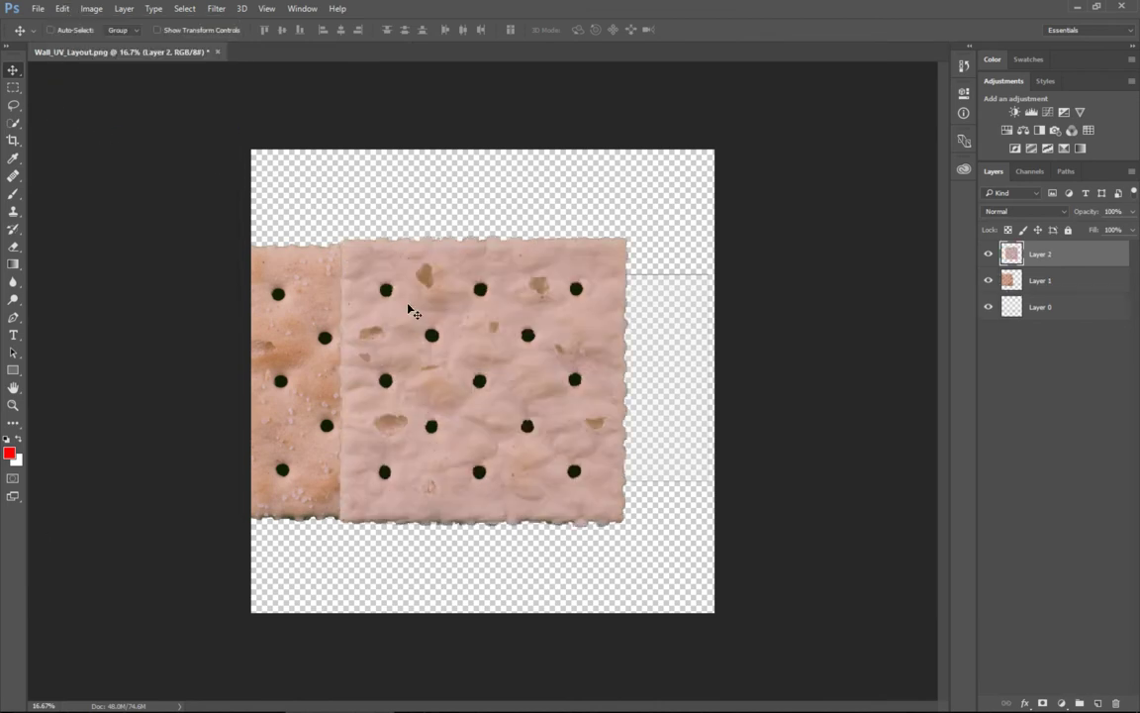
left_click_drag(414, 331, 573, 341)
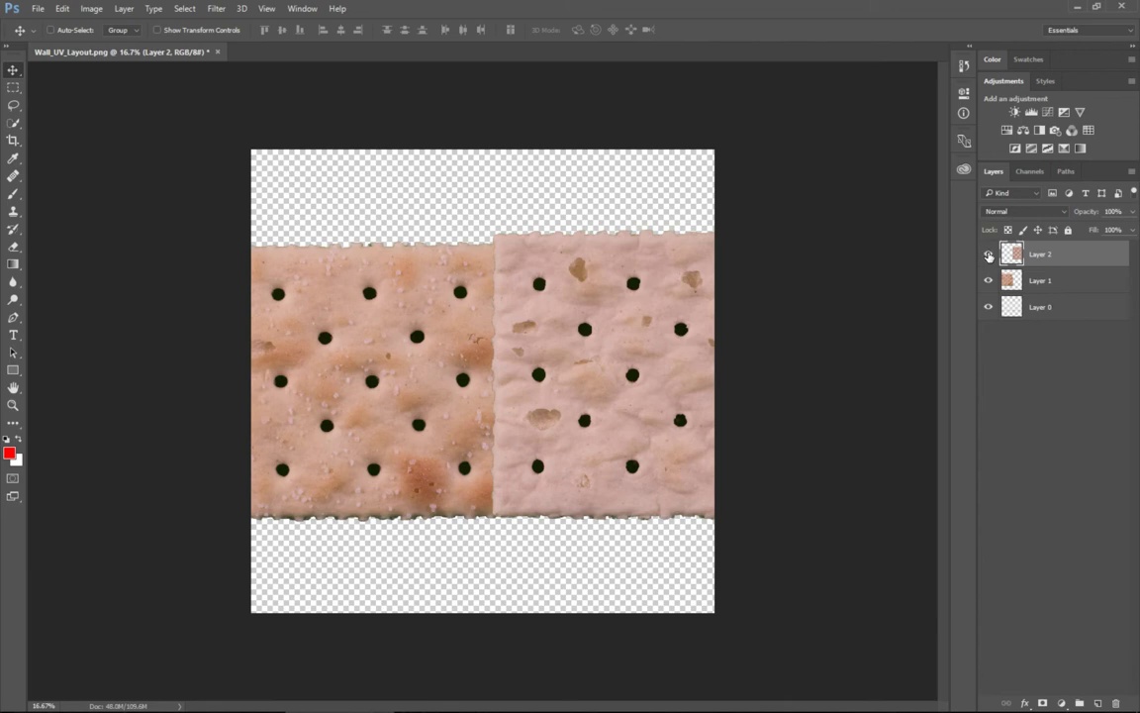
Check both cracker layers' visibility, then drag Layer 0 above them in the Layers panel.
left_click(988, 255)
left_click(988, 281)
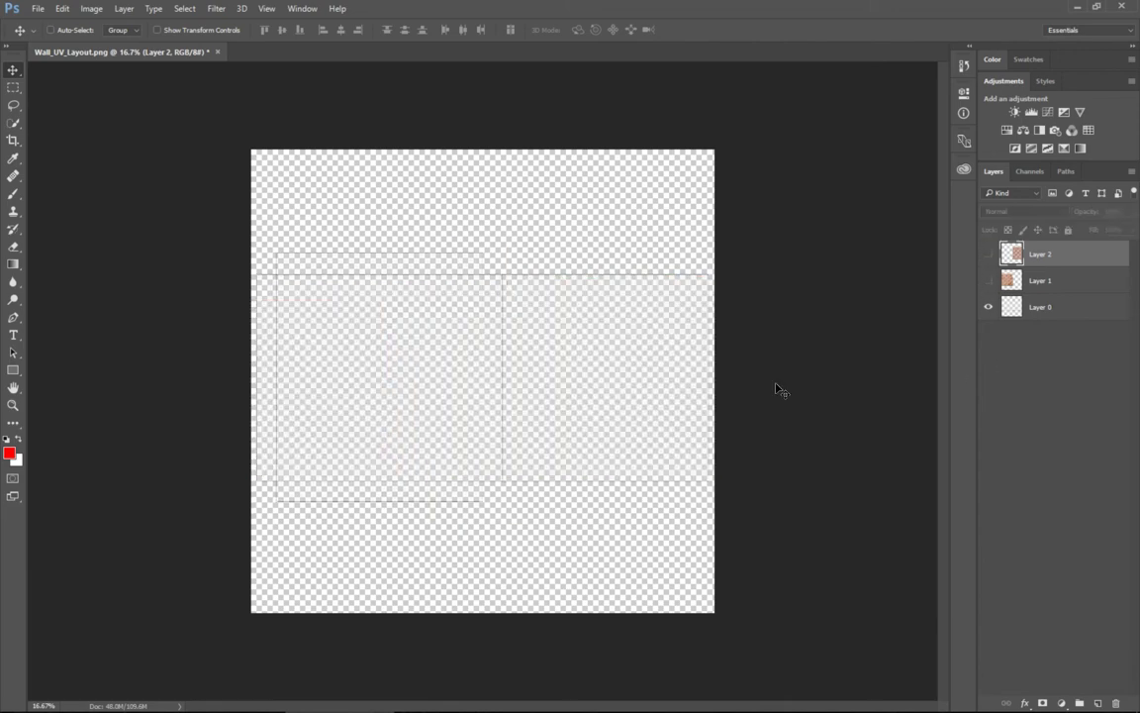
left_click(989, 281)
left_click(988, 254)
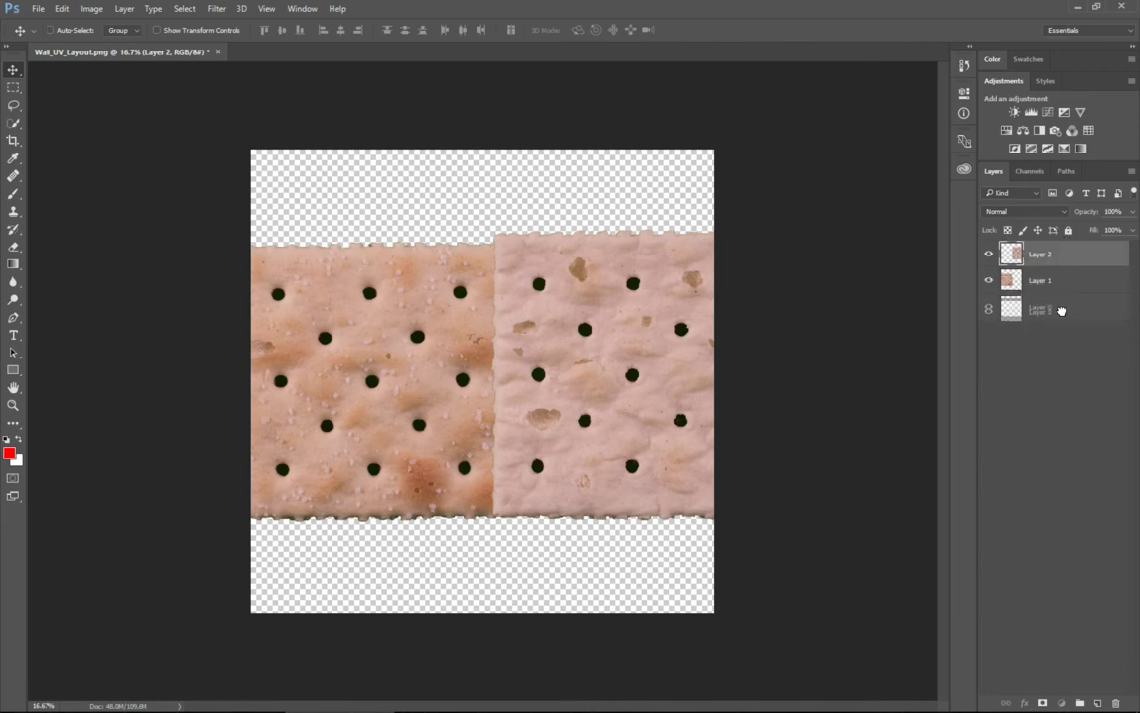
left_click_drag(1039, 307, 1064, 252)
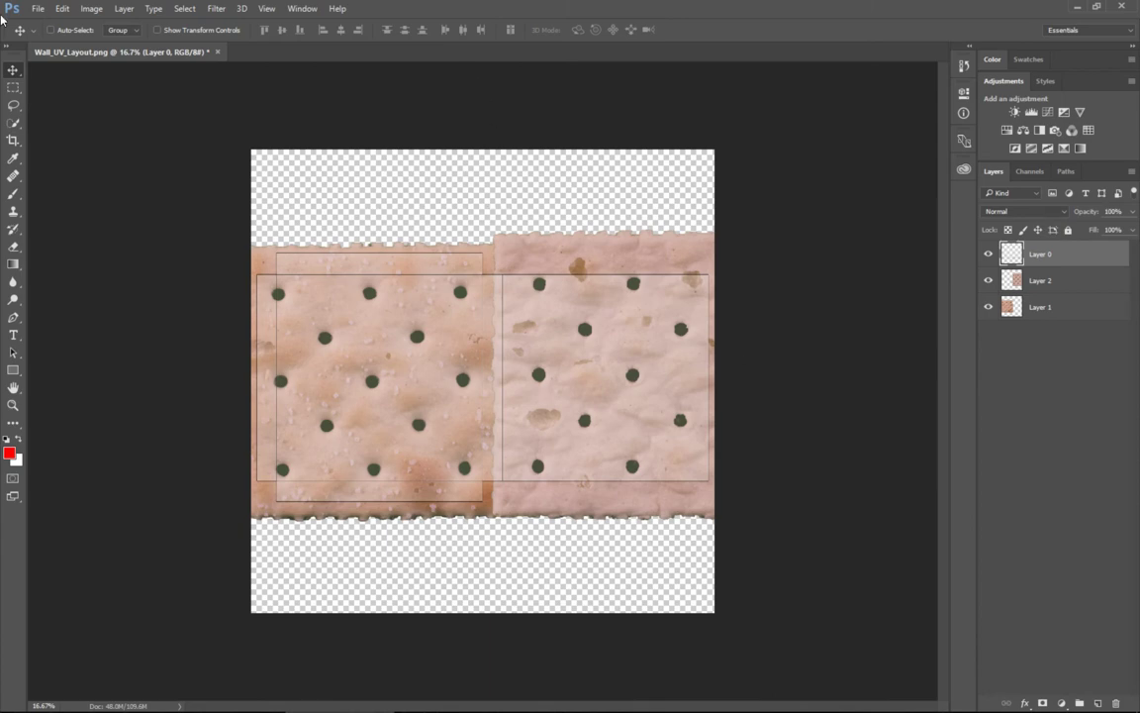
Save the layered document as Wall_UV_Layout.psd, accepting the Photoshop format options.
left_click(37, 8)
left_click(44, 146)
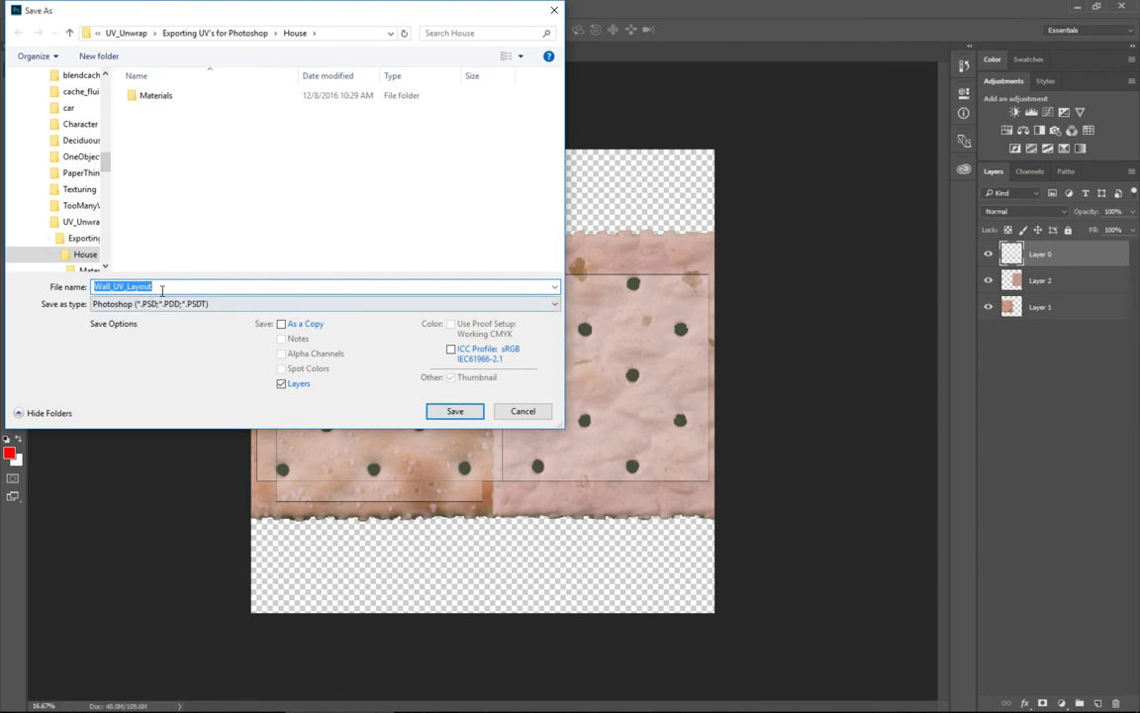
left_click(453, 412)
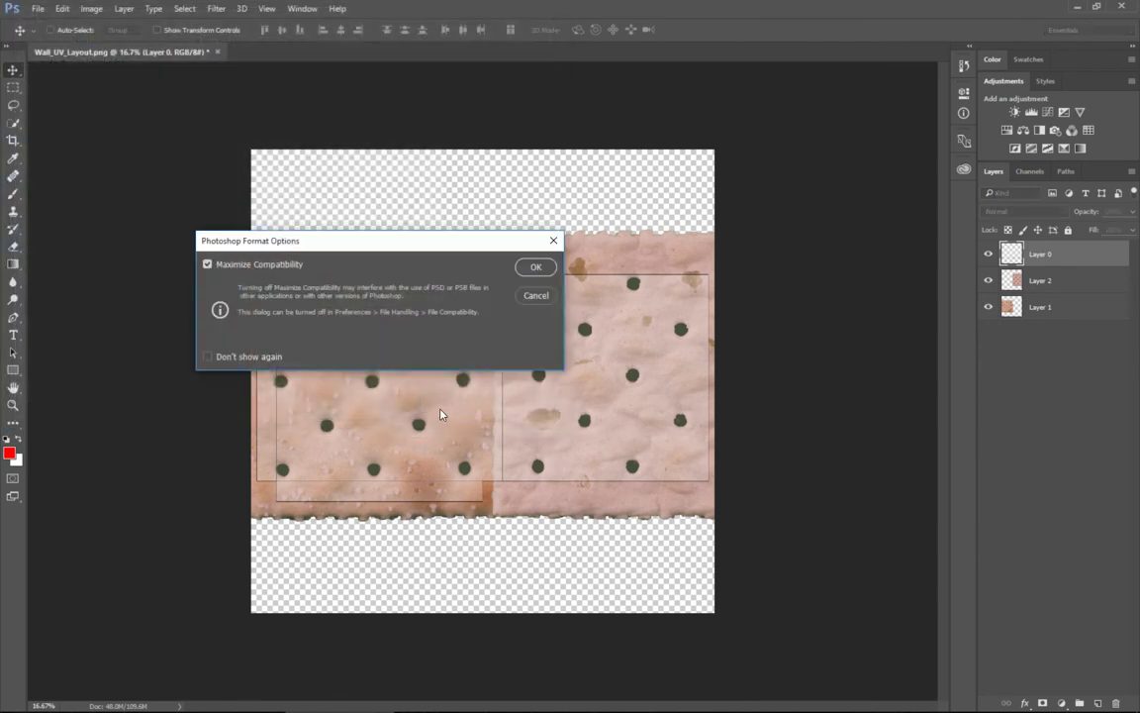
left_click(538, 268)
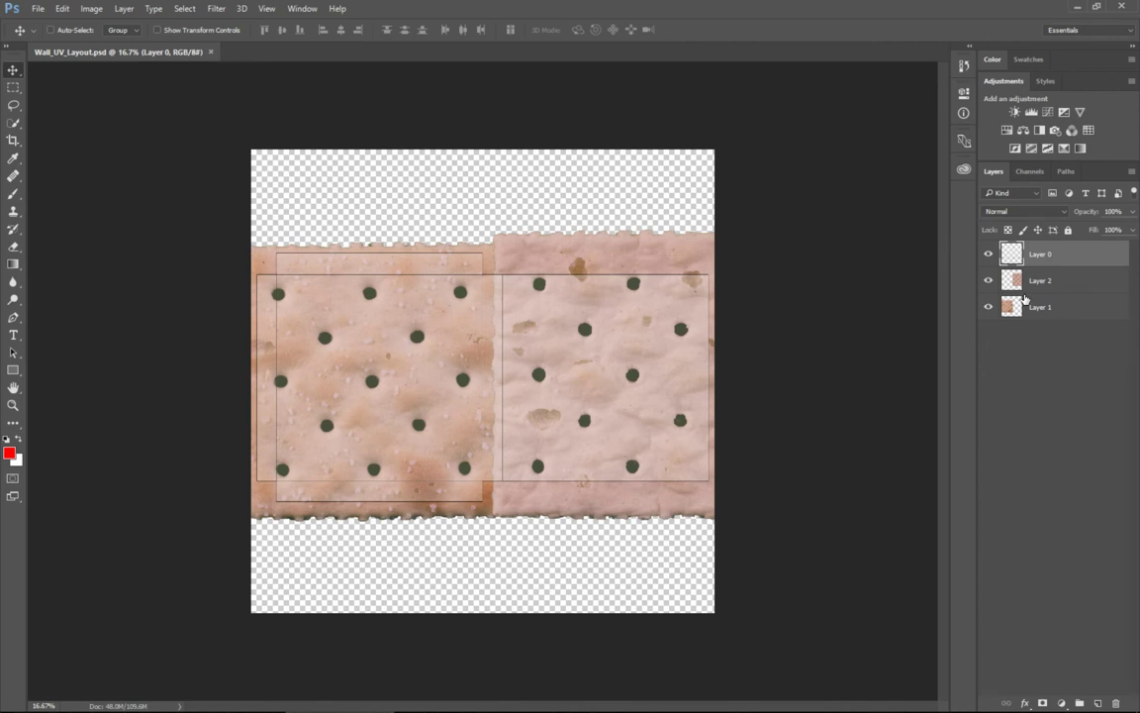
Scale Layer 1 to about 94.9% and fit it over the left UV square, toggling snap.
left_click(1055, 305)
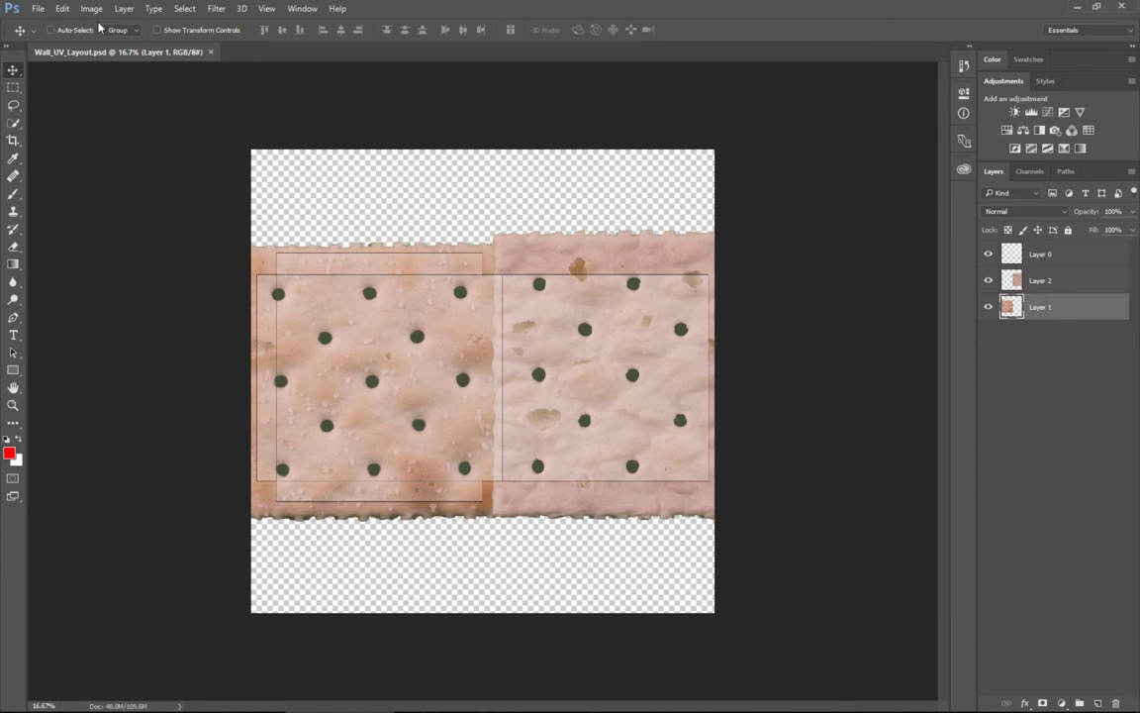
left_click(62, 8)
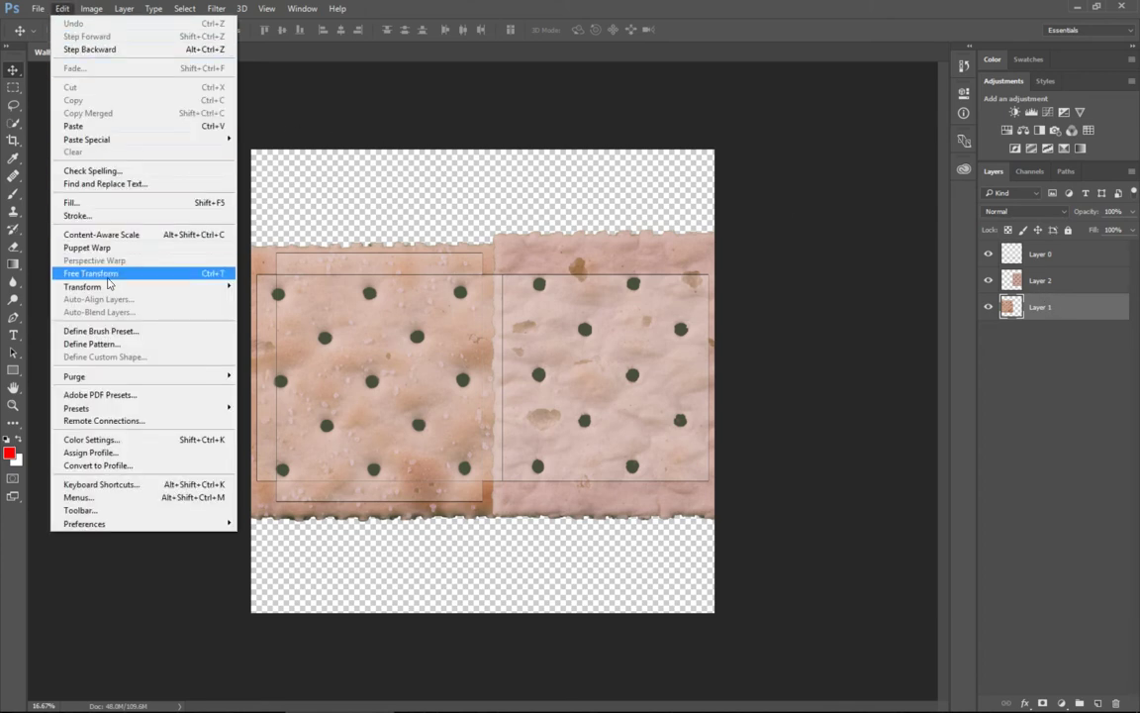
mouse_move(104, 286)
left_click(314, 313)
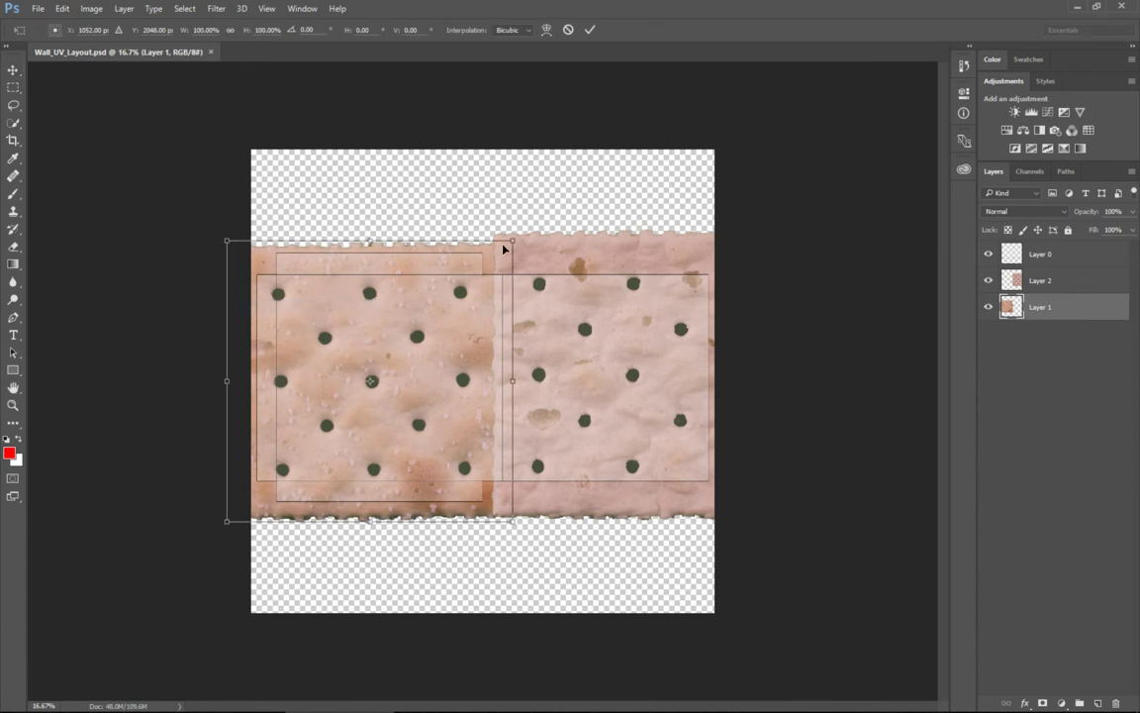
mouse_move(511, 240)
left_mouse_down("alt+shift")
mouse_move(486, 249)
mouse_move(498, 241)
left_mouse_up("alt+shift")
left_click_drag(420, 329, 429, 324)
left_click(266, 8)
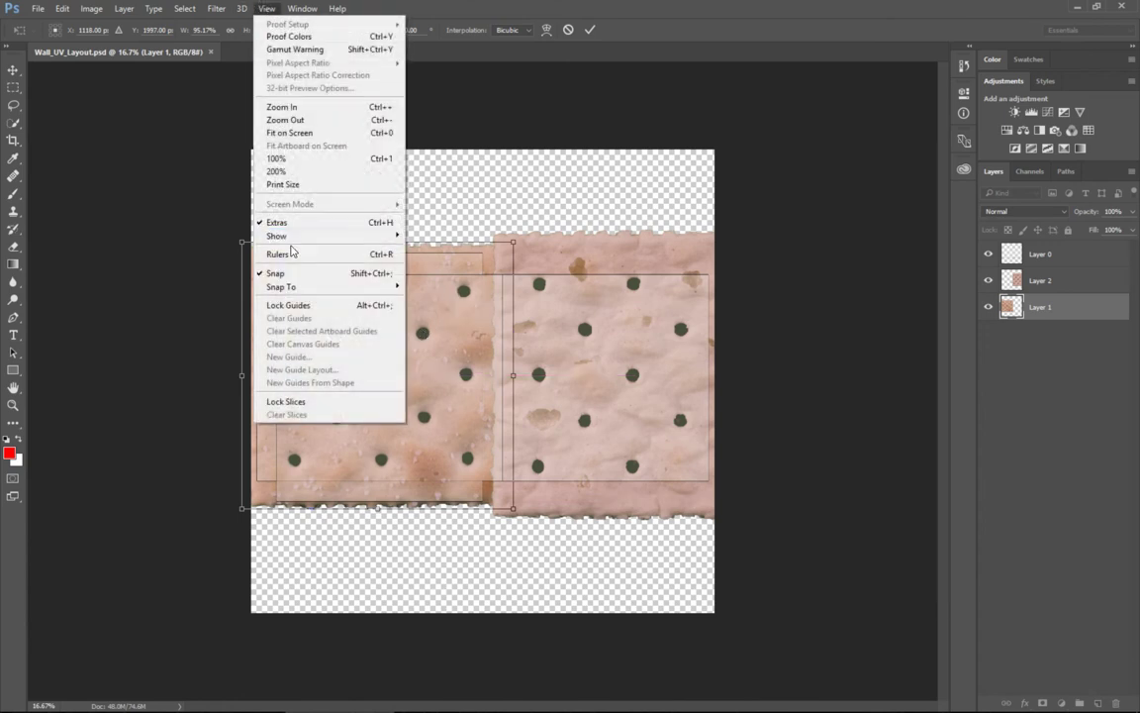
left_click(288, 274)
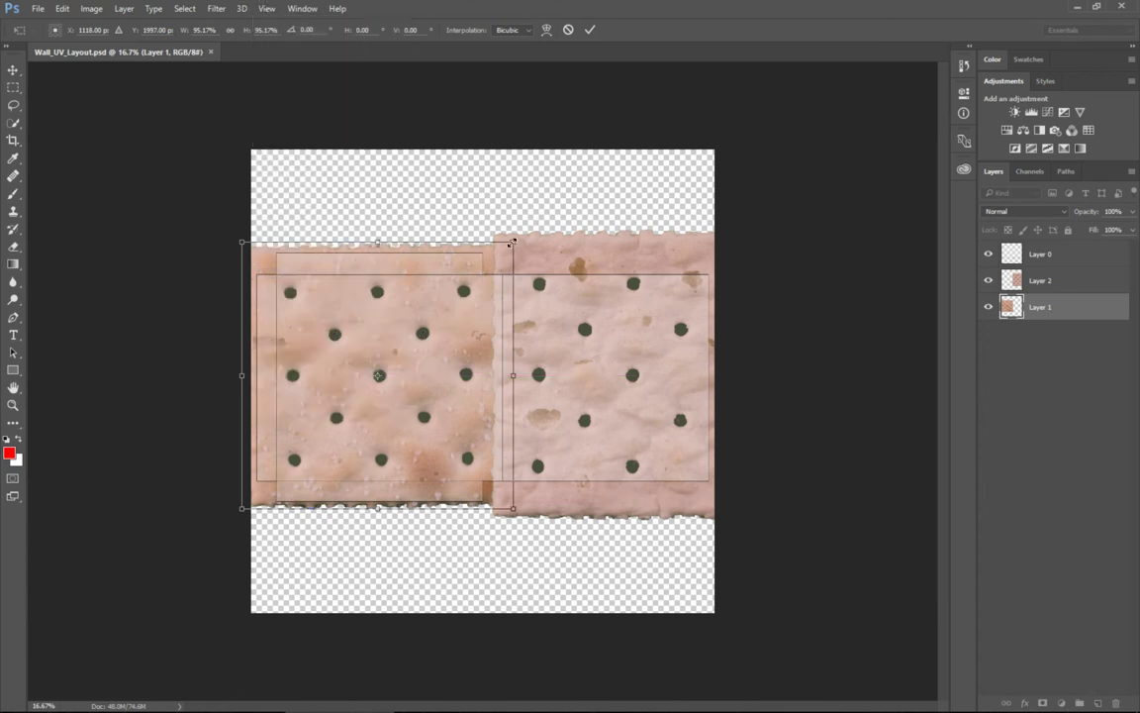
left_click_drag(511, 241, 513, 242, "alt+shift")
left_click_drag(382, 328, 385, 329)
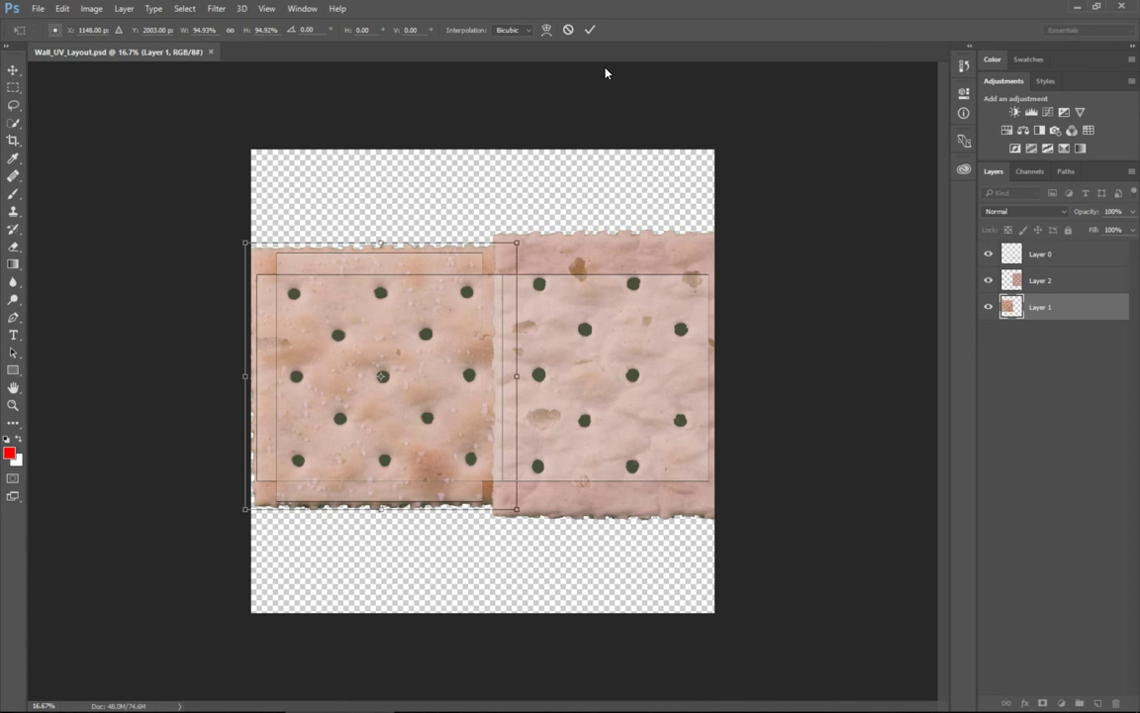
left_click(590, 29)
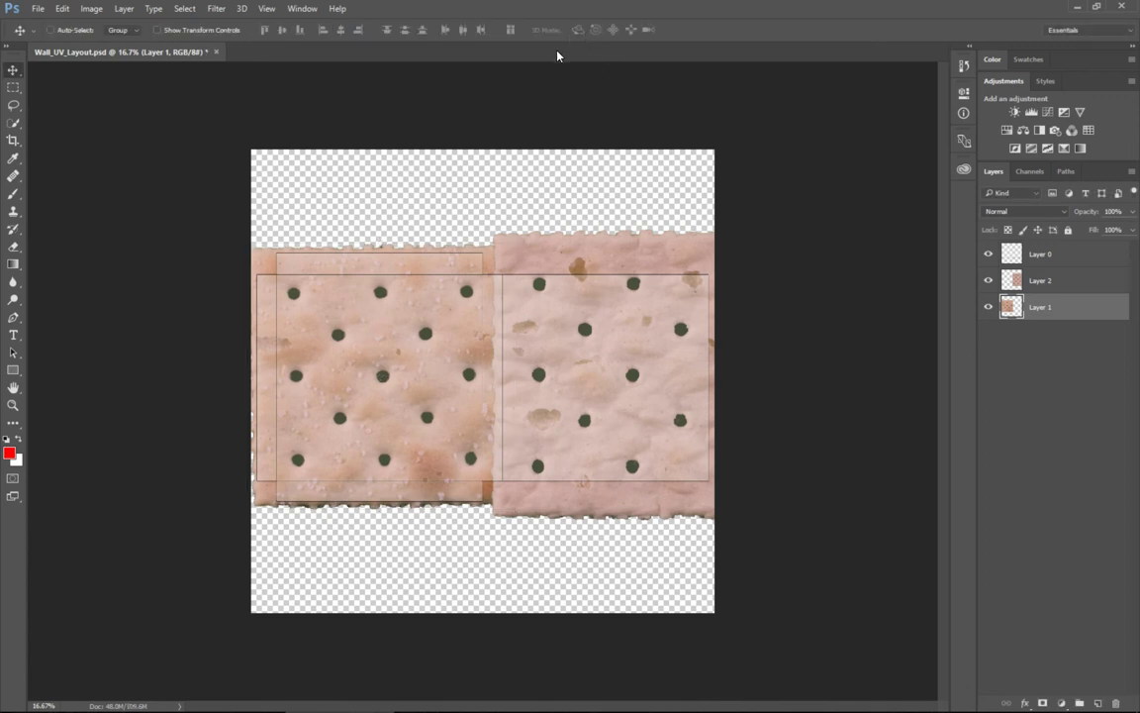
Scale Layer 2 to about 77.6% and fit it over the right UV rectangle.
left_click(1039, 280)
left_click_drag(596, 257, 537, 249)
left_click(61, 8)
mouse_move(87, 286)
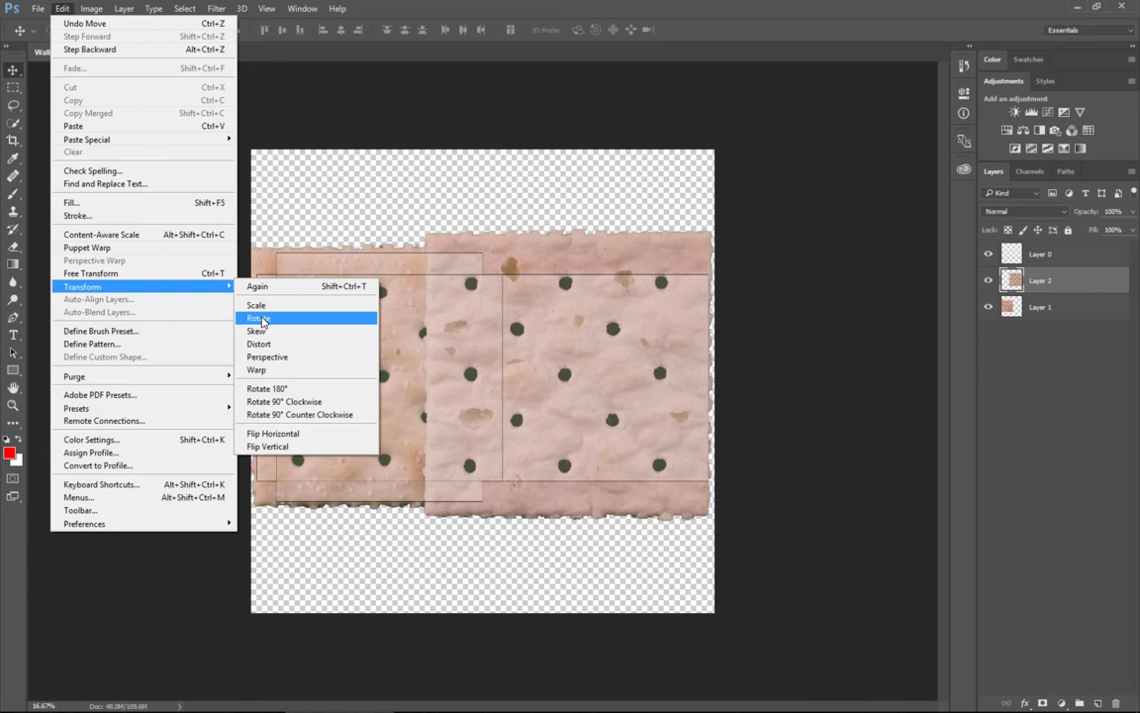
left_click(264, 318)
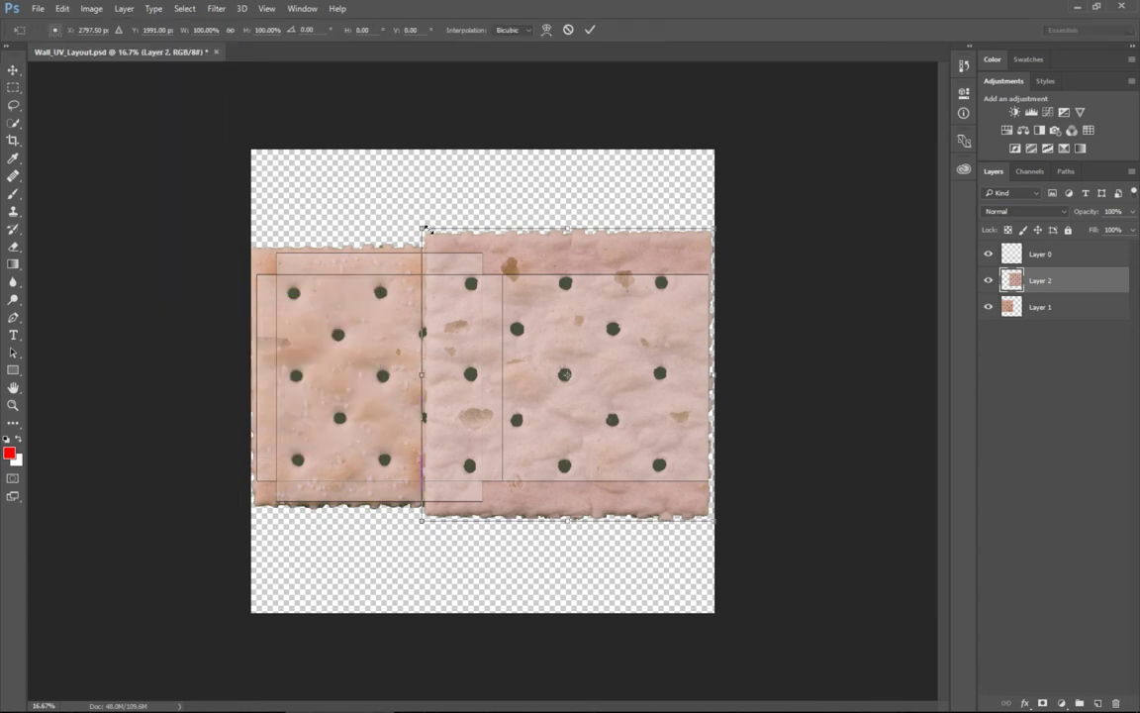
left_click_drag(420, 231, 521, 218)
left_click_drag(542, 395, 559, 362)
left_click_drag(473, 254, 497, 266)
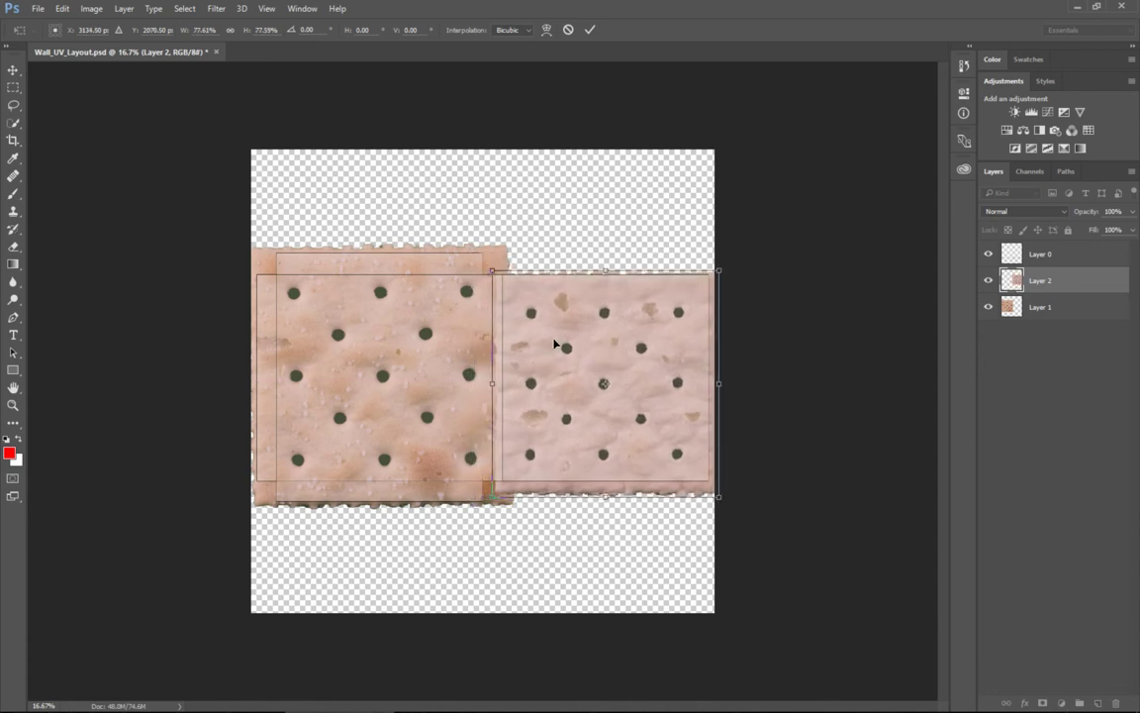
left_click_drag(557, 339, 557, 340)
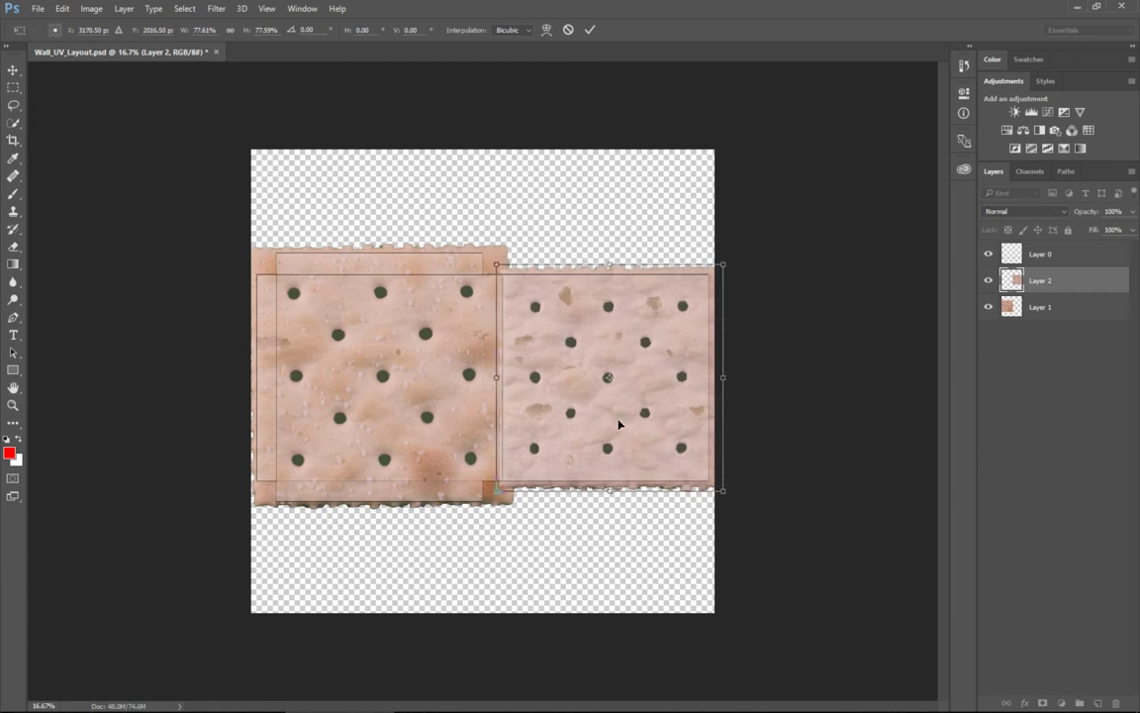
key("Return")
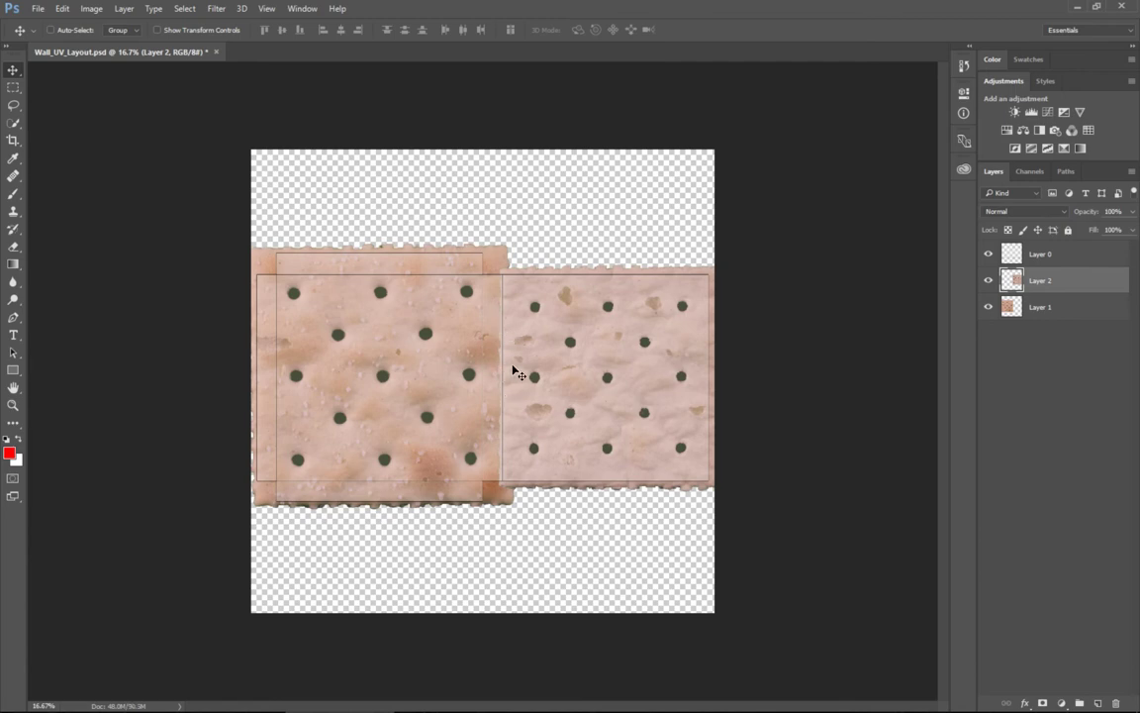
Zoom in and hide Layer 0 so only the two cracker textures show.
scroll(515, 364, "up", 2, "alt")
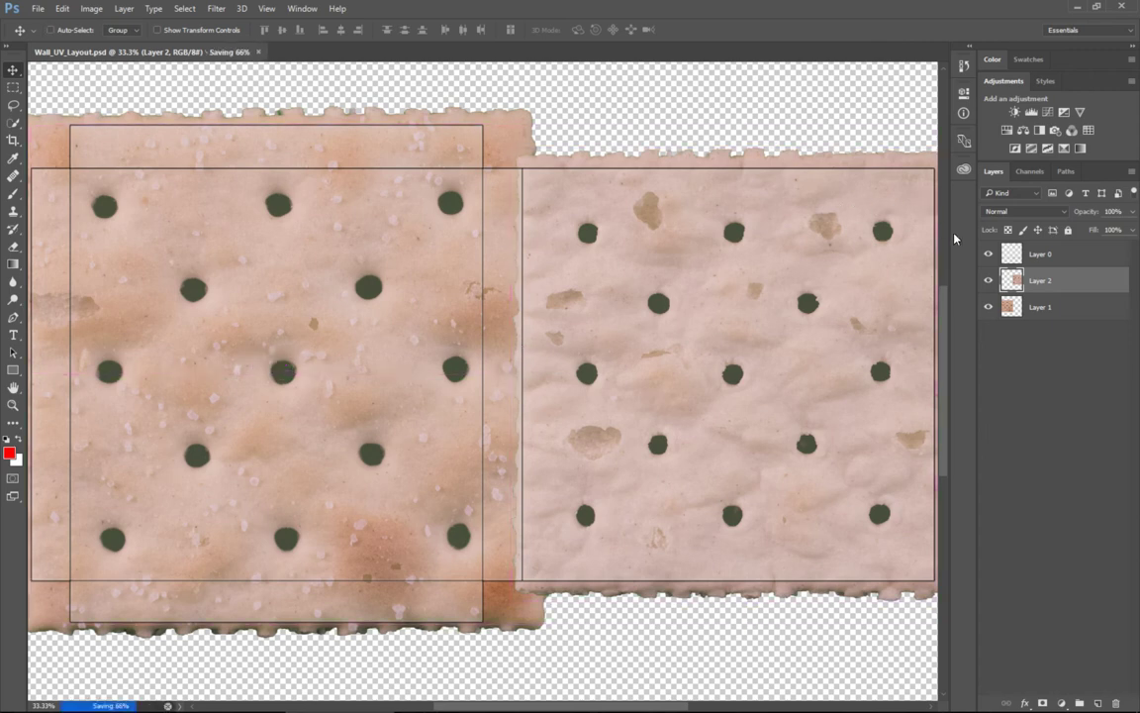
left_click(988, 256)
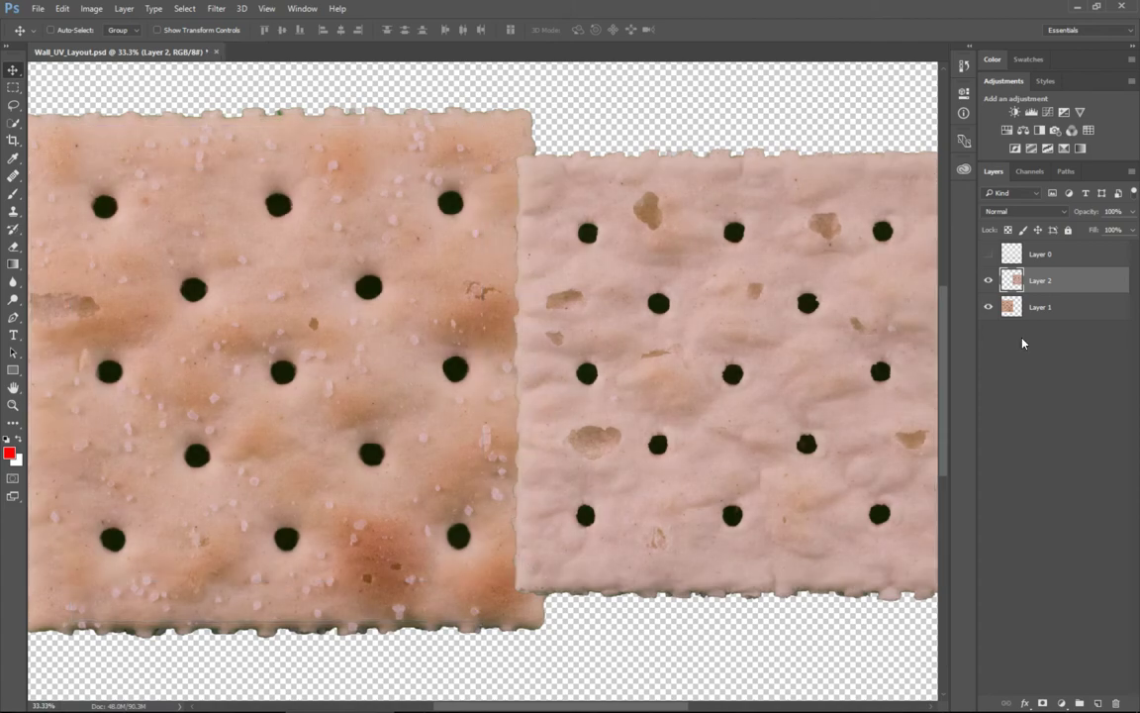
left_click(49, 9)
Save As Wall_UV_Layout_Texture in PNG format to the House folder.
mouse_move(38, 9)
left_click(56, 160)
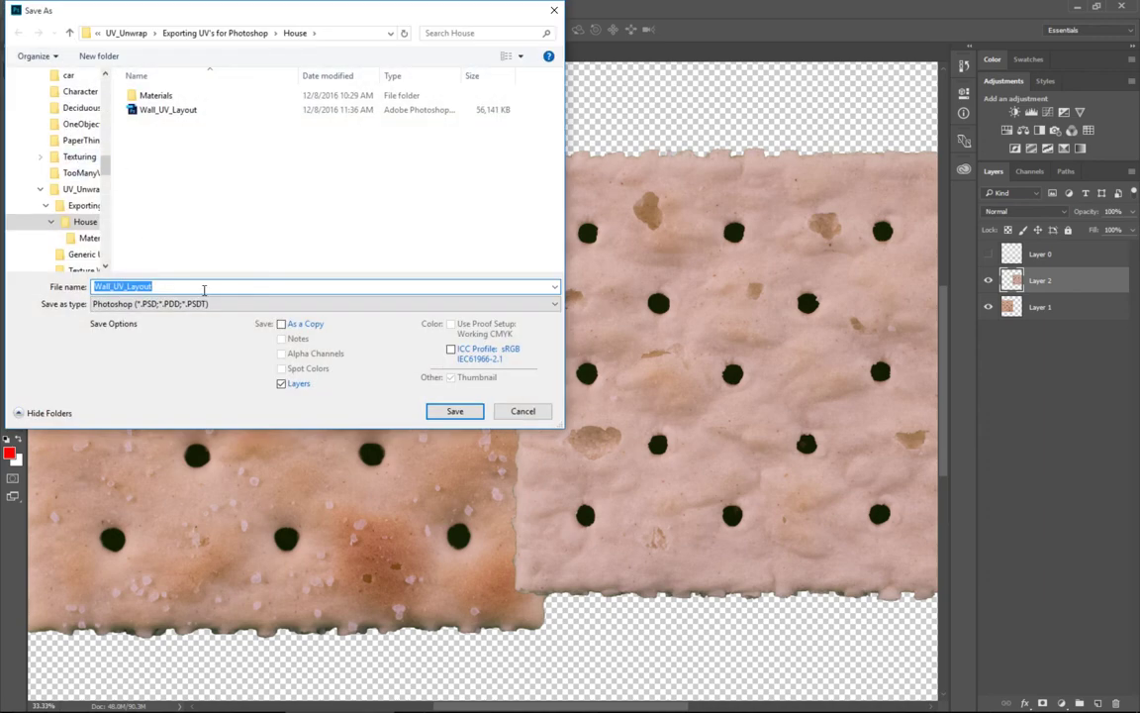
left_click(167, 286)
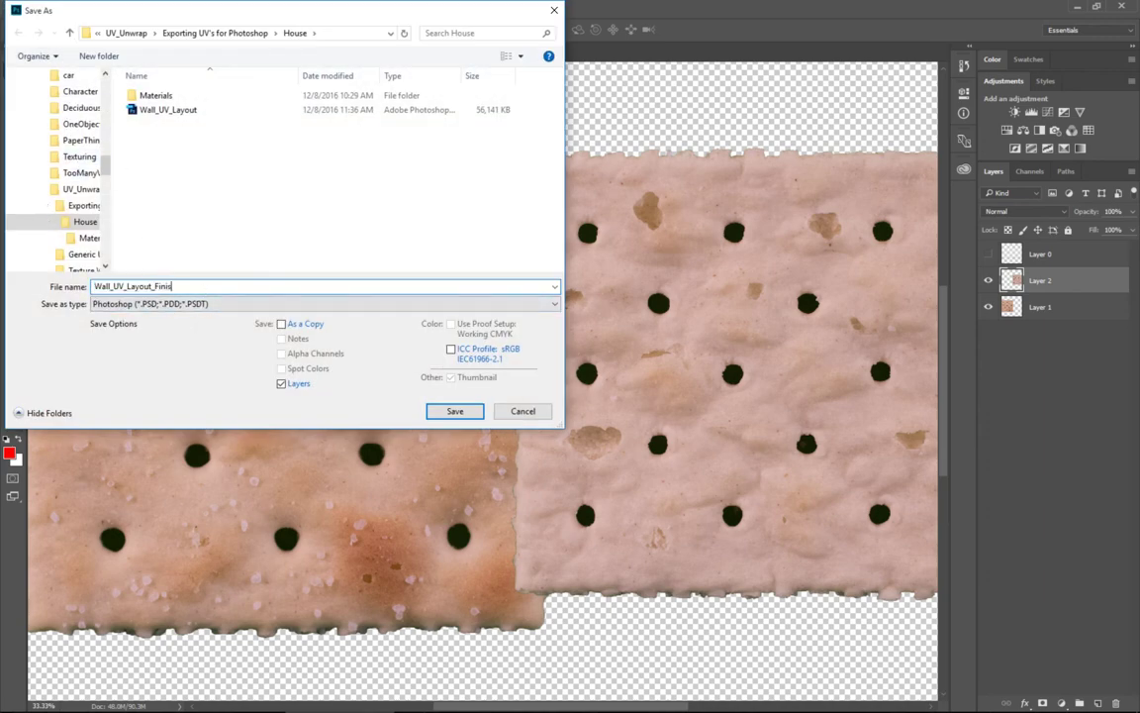
type("hed")
key("BackSpace")
key("BackSpace")
key("BackSpace")
key("BackSpace")
key("BackSpace")
key("BackSpace")
key("BackSpace")
key("BackSpace")
type("Texture")
left_click(215, 303)
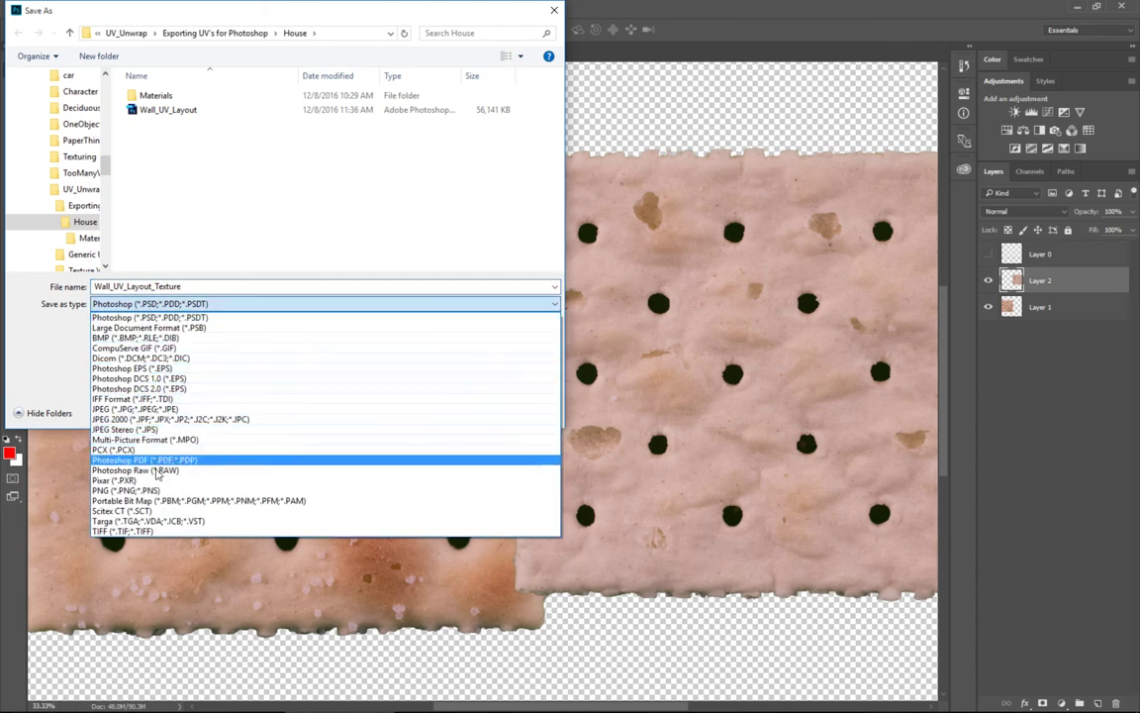
left_click(156, 491)
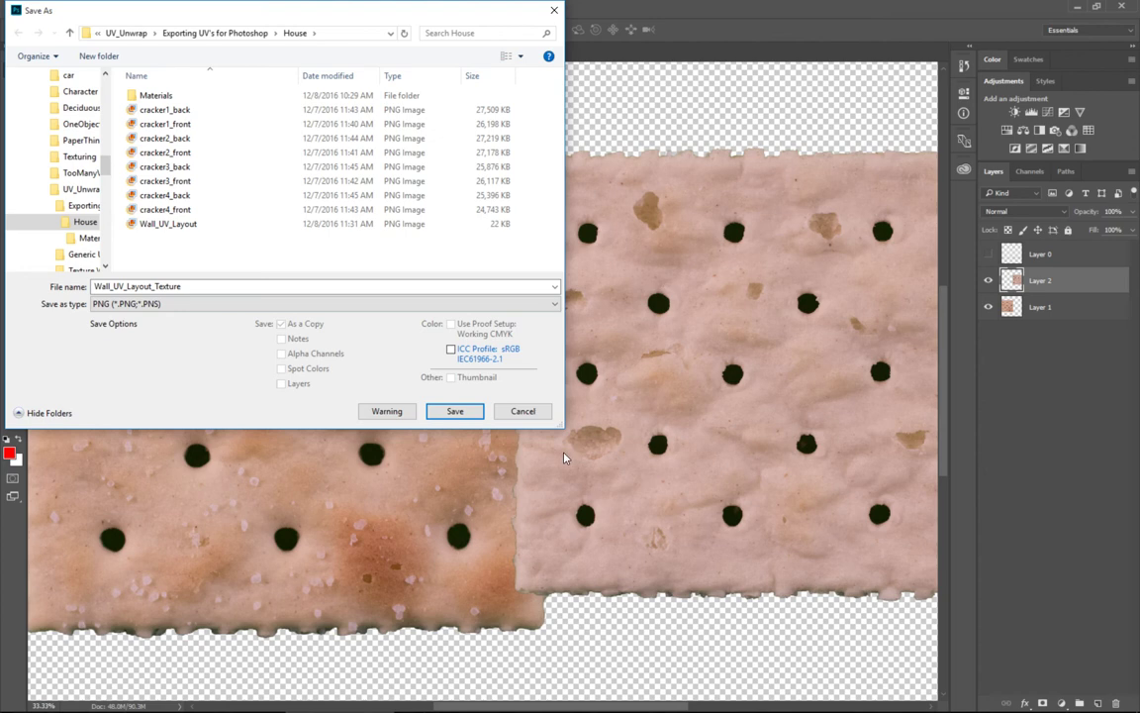
left_click(454, 411)
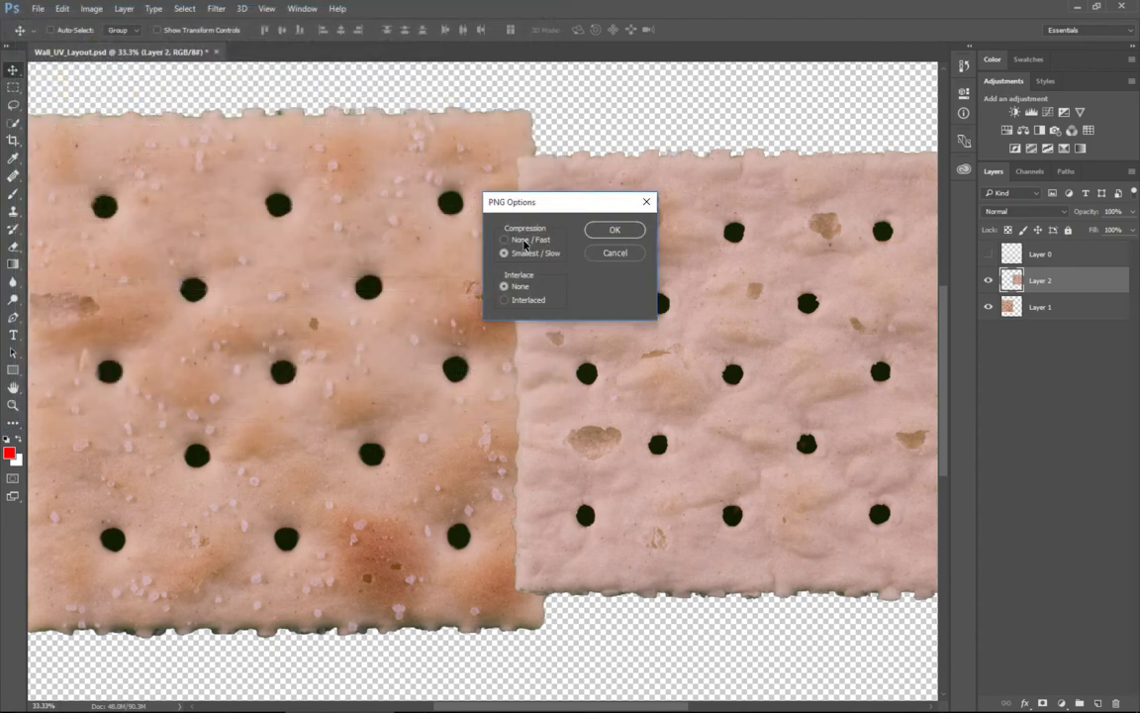
Save the PNG with None / Fast compression, then close the Wall_UV_Layout document.
left_click(525, 244)
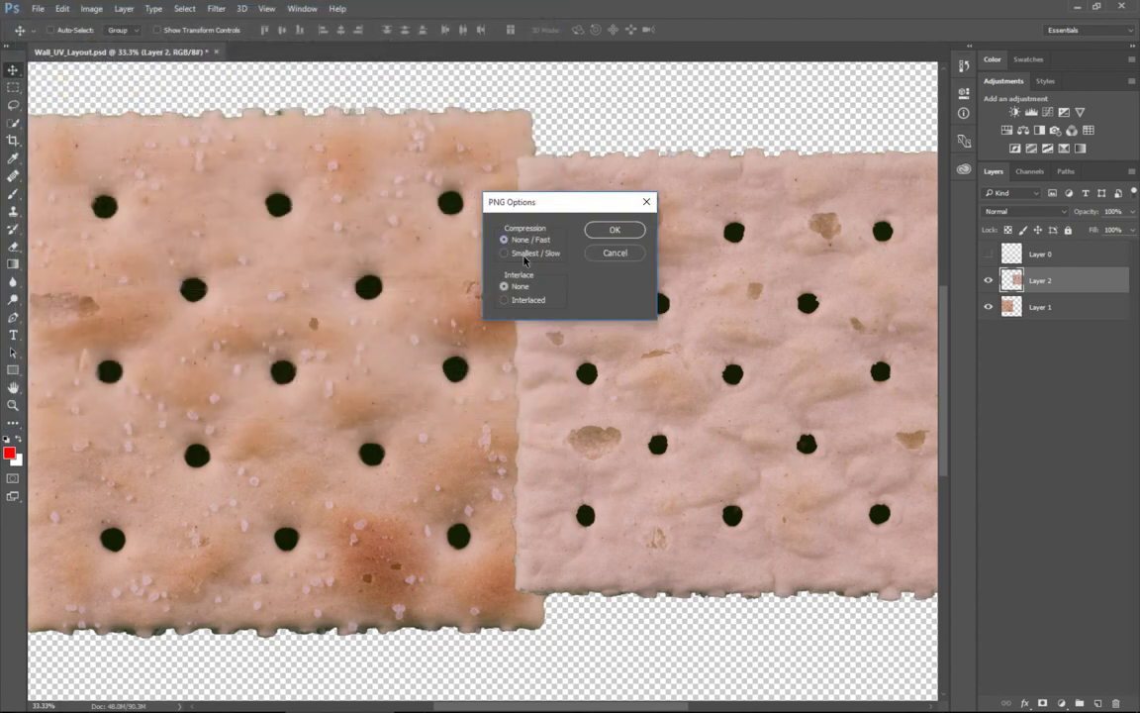
left_click(613, 231)
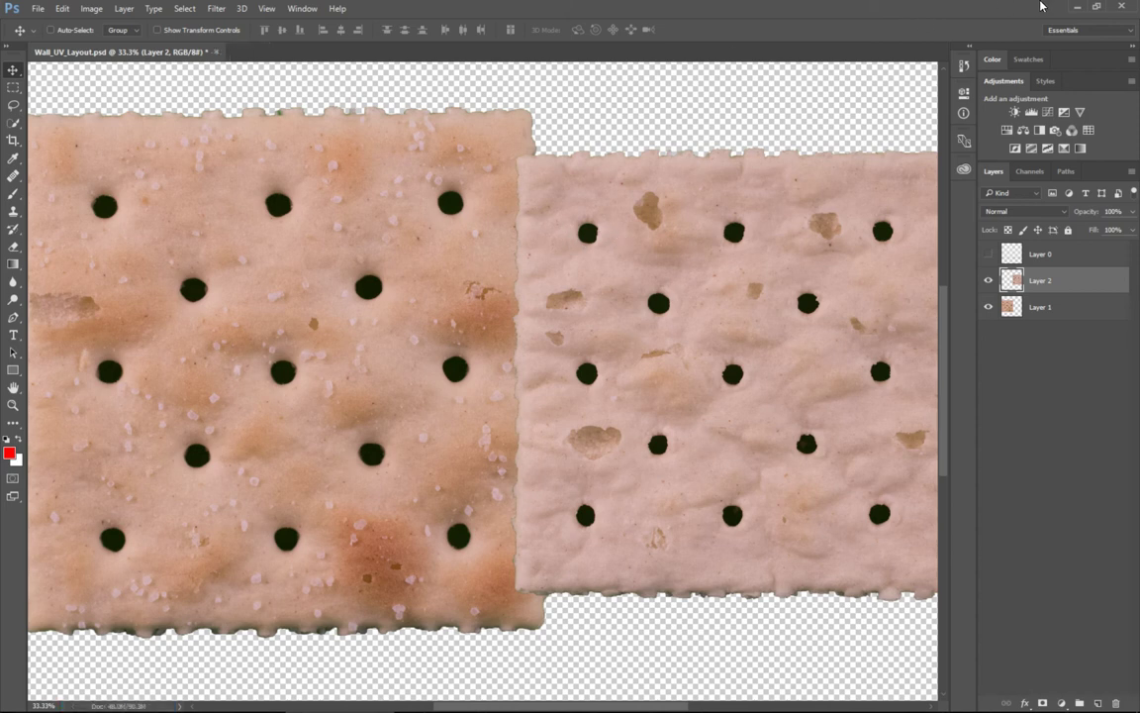
left_click(213, 51)
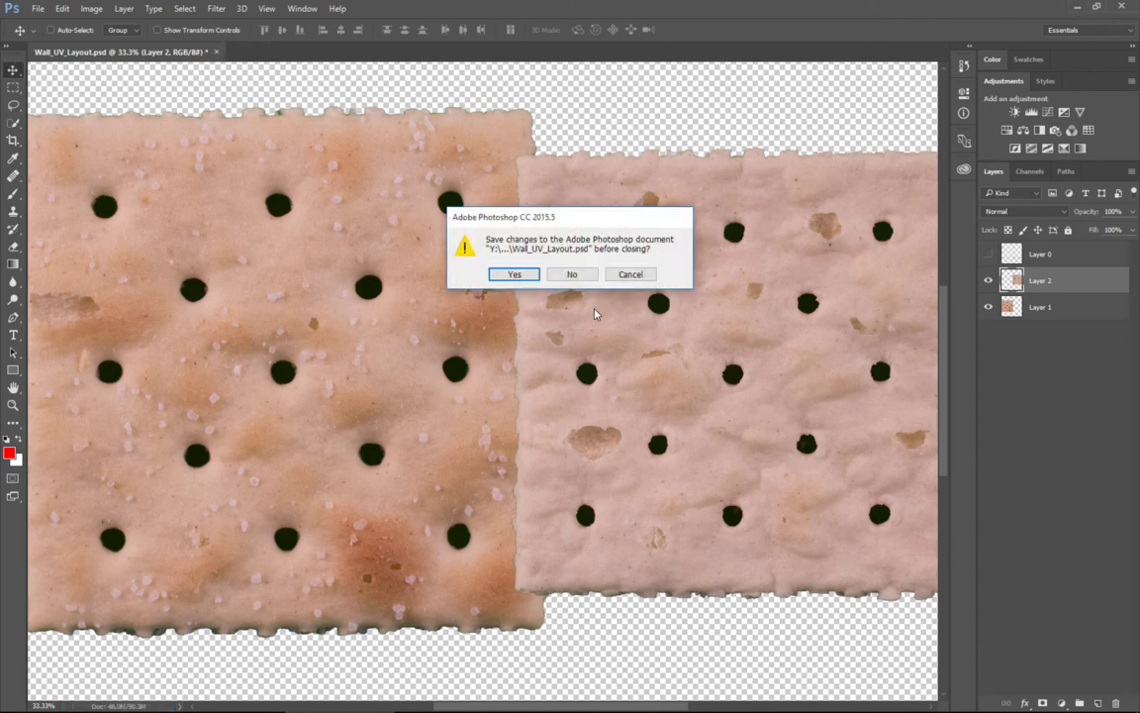
left_click(548, 252)
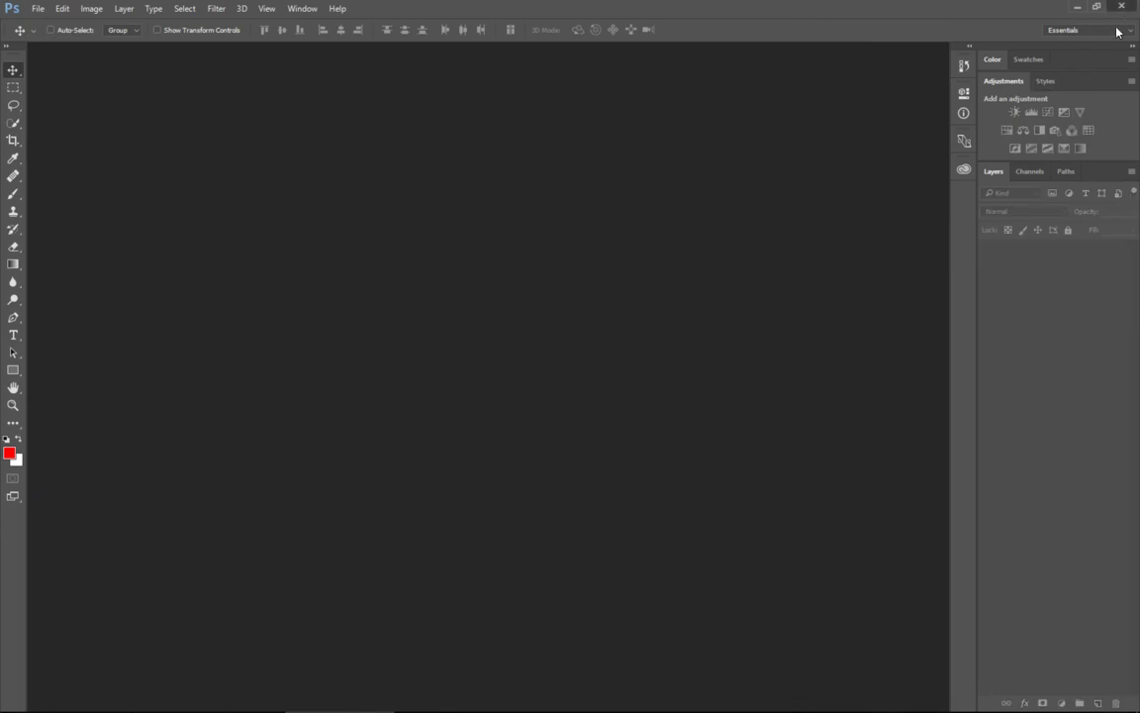
Bring Blender to the front and switch it to the Default screen layout.
left_click(1076, 6)
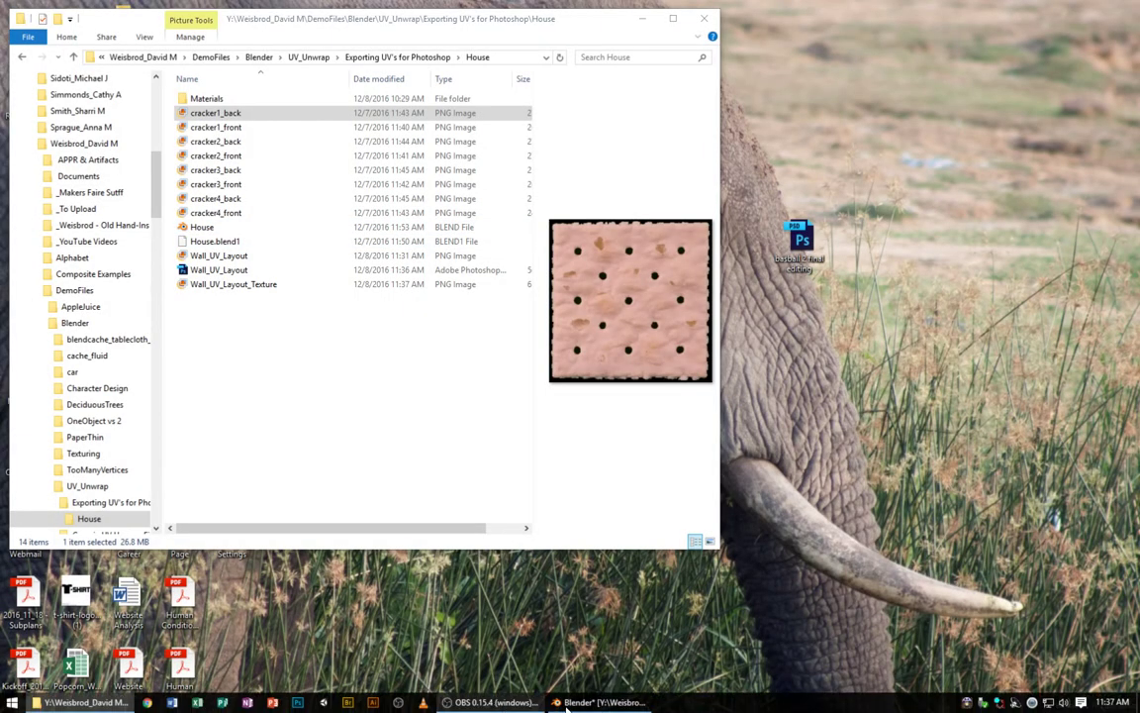
left_click(597, 701)
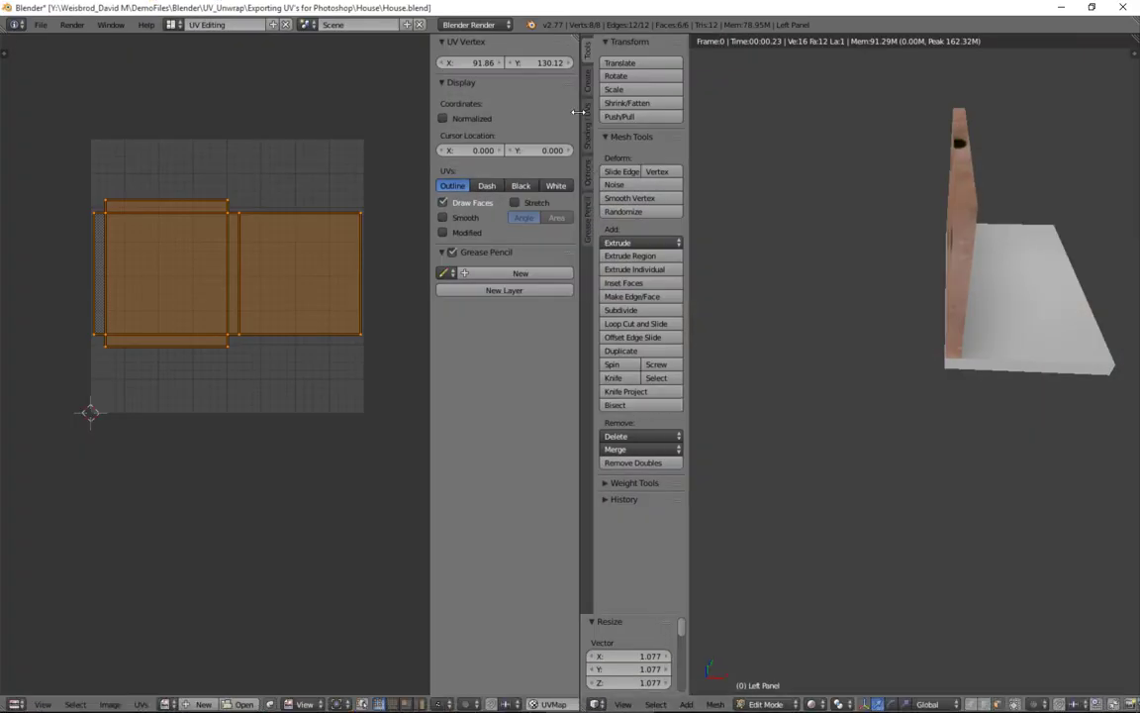
left_click(172, 24)
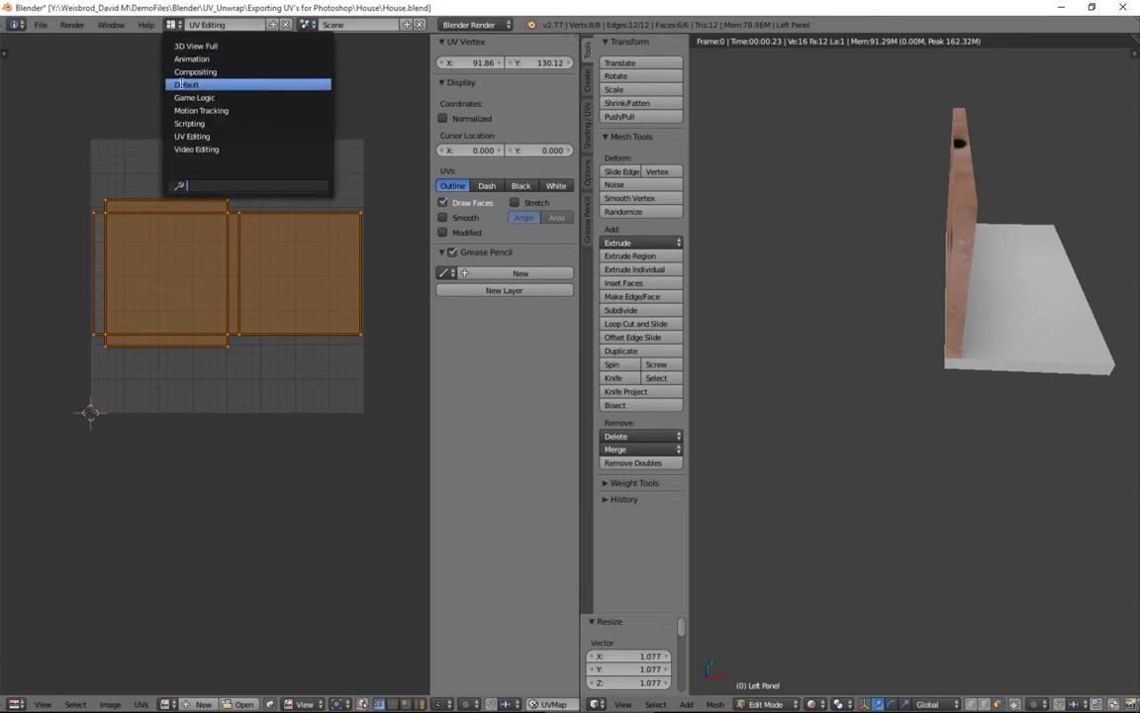
left_click(167, 83)
Replace the wall's Texture.001 with a new texture loading Wall_UV_Layout_Texture.png.
left_click(1037, 279)
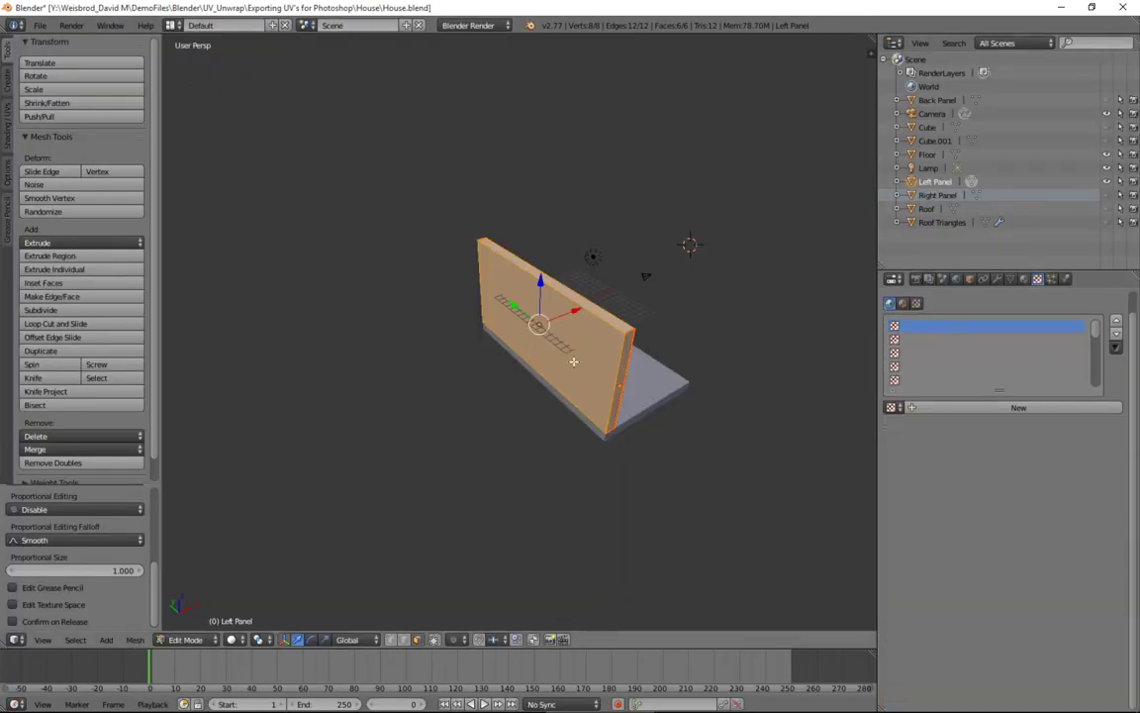
left_click(1024, 279)
left_click(1038, 279)
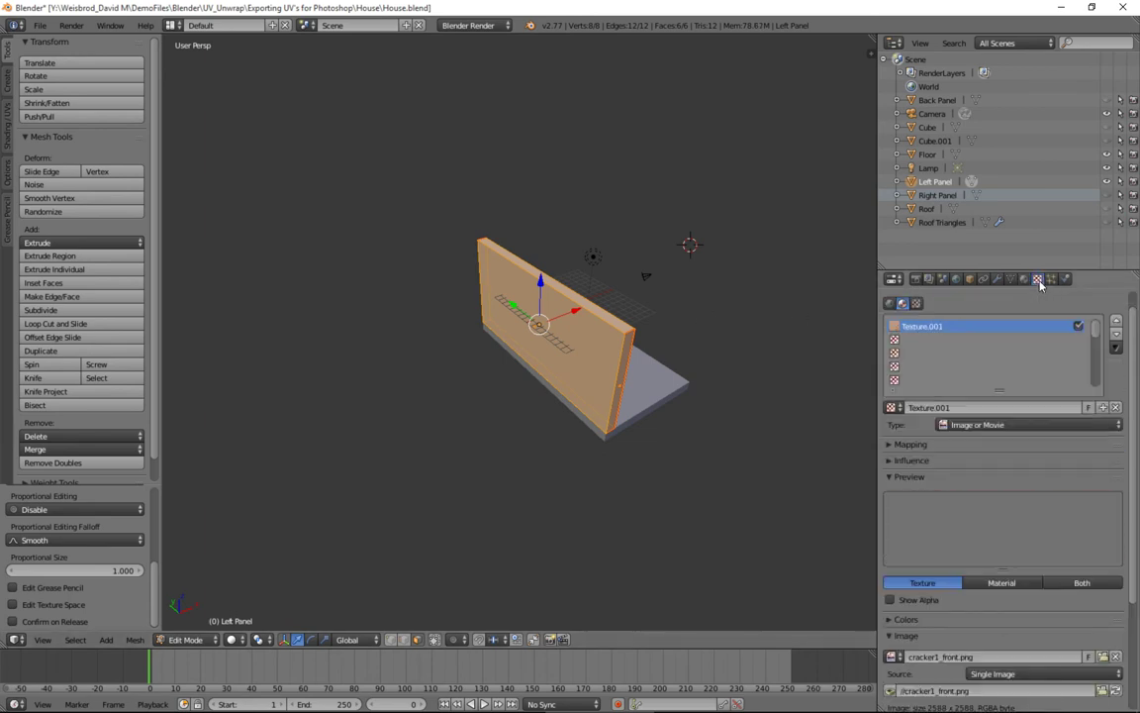
left_click(1116, 407)
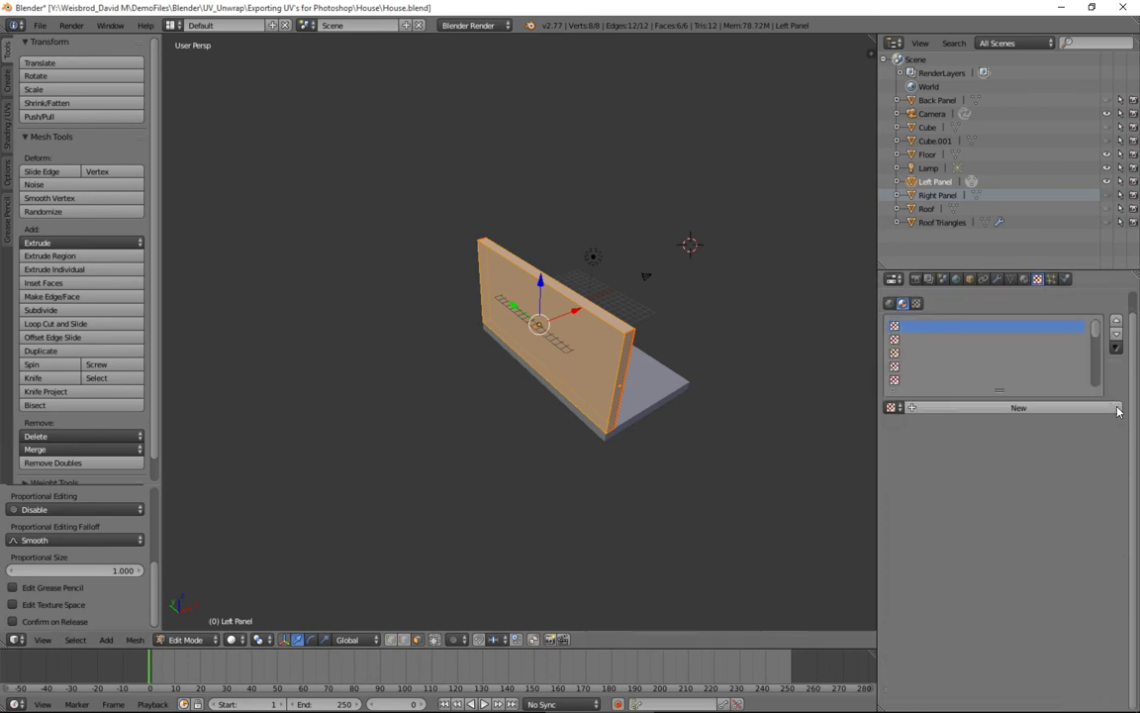
left_click(931, 407)
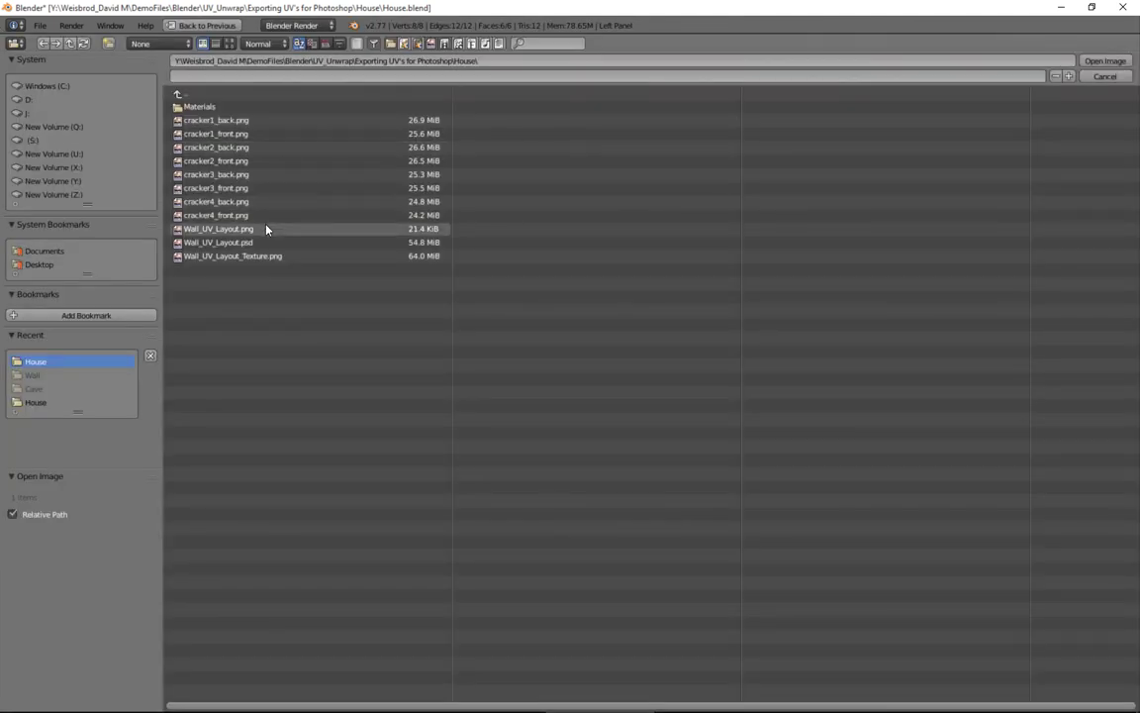
left_click(220, 257)
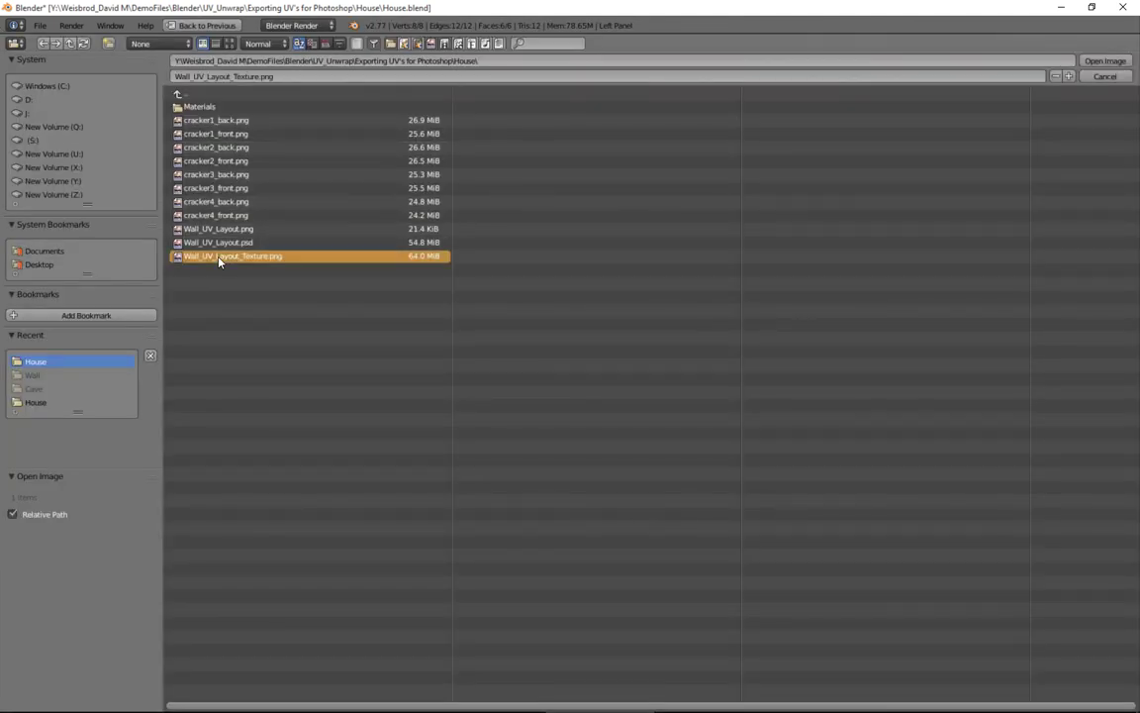
left_click(1111, 62)
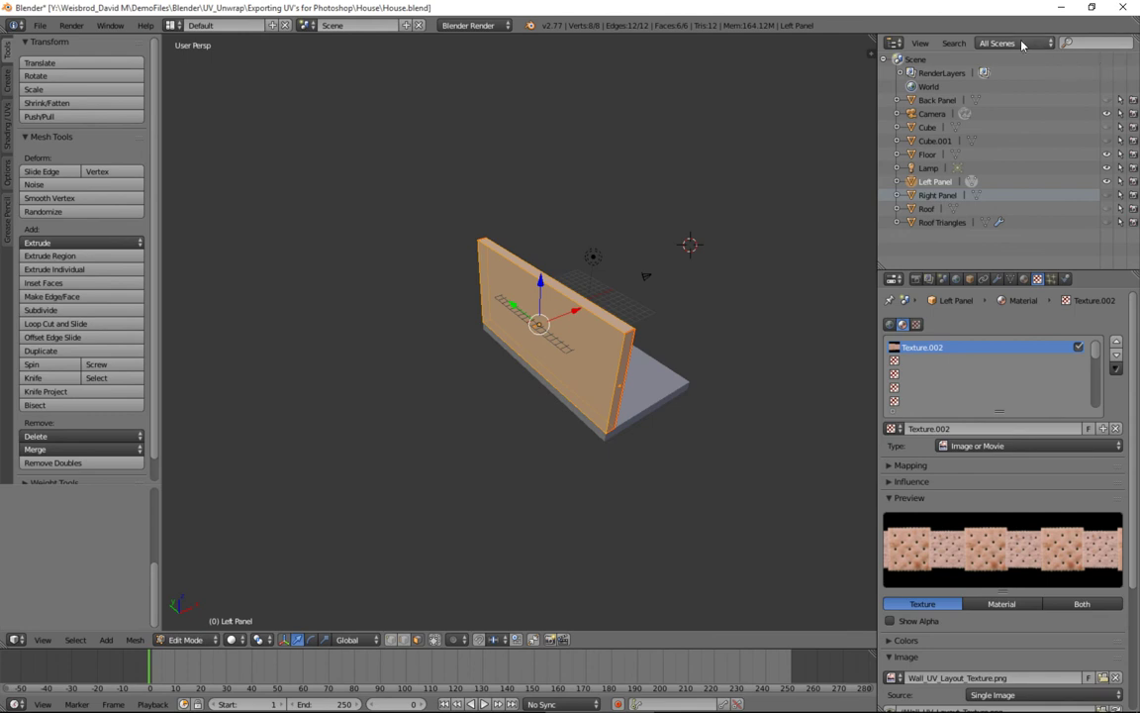
Switch to the UV Editing layout and show Wall_UV_Layout_Texture.png behind the Left Panel's UVs.
left_click(167, 25)
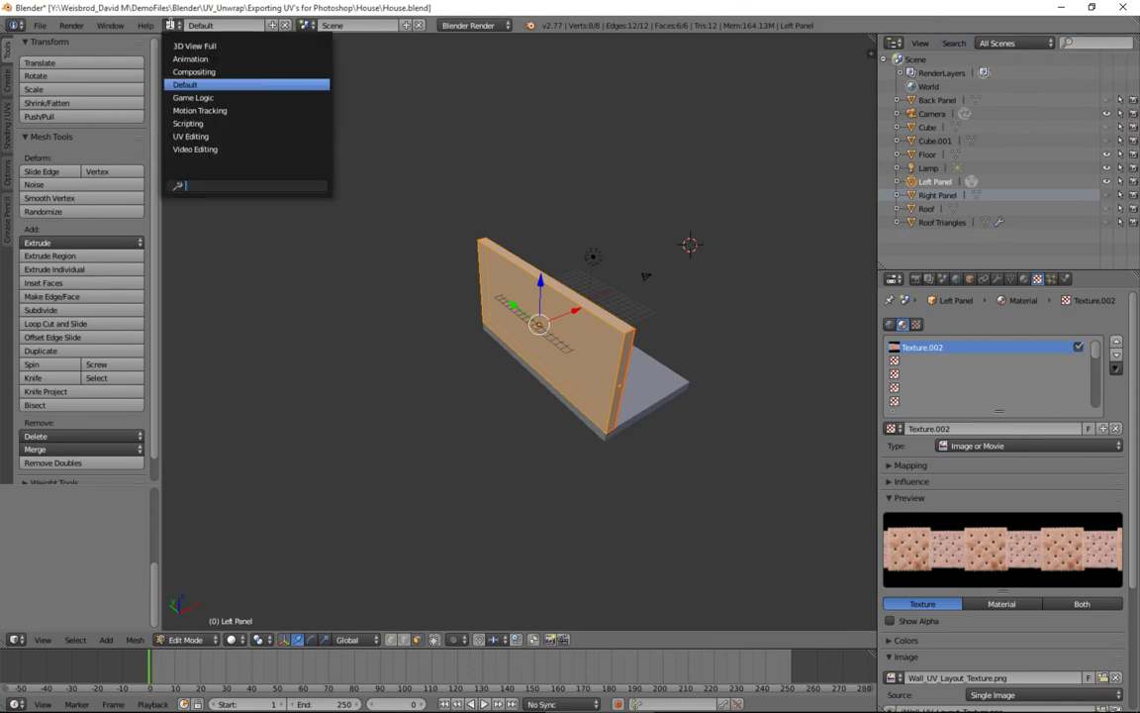
left_click(190, 135)
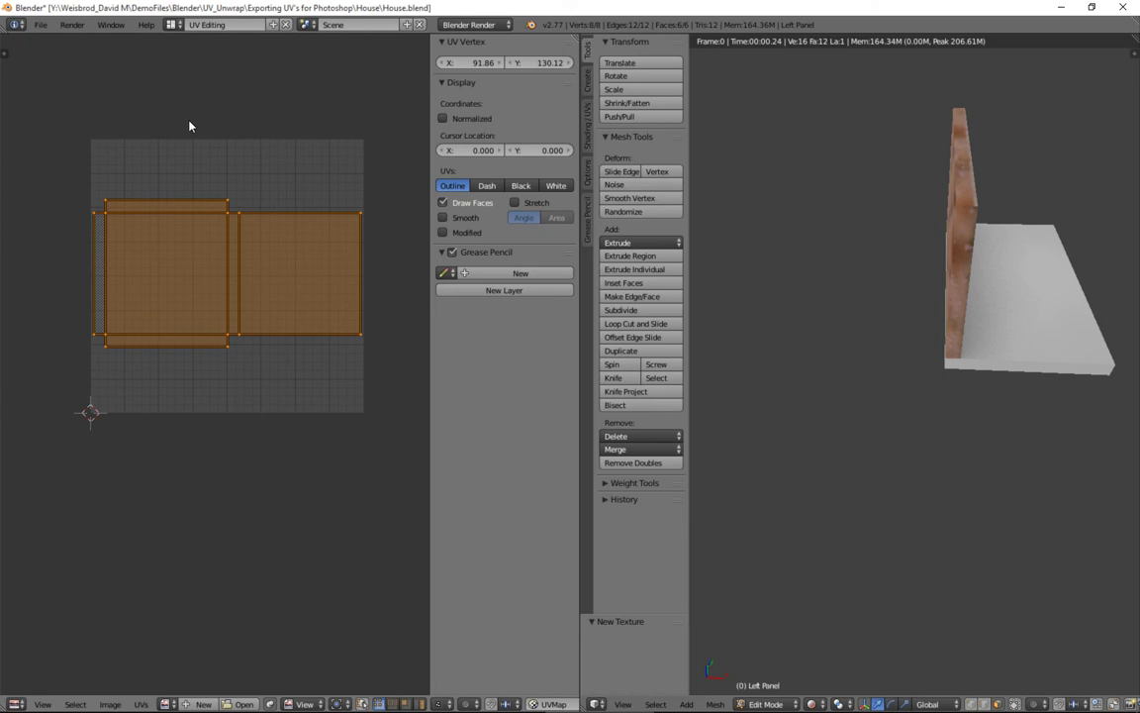
left_click(167, 704)
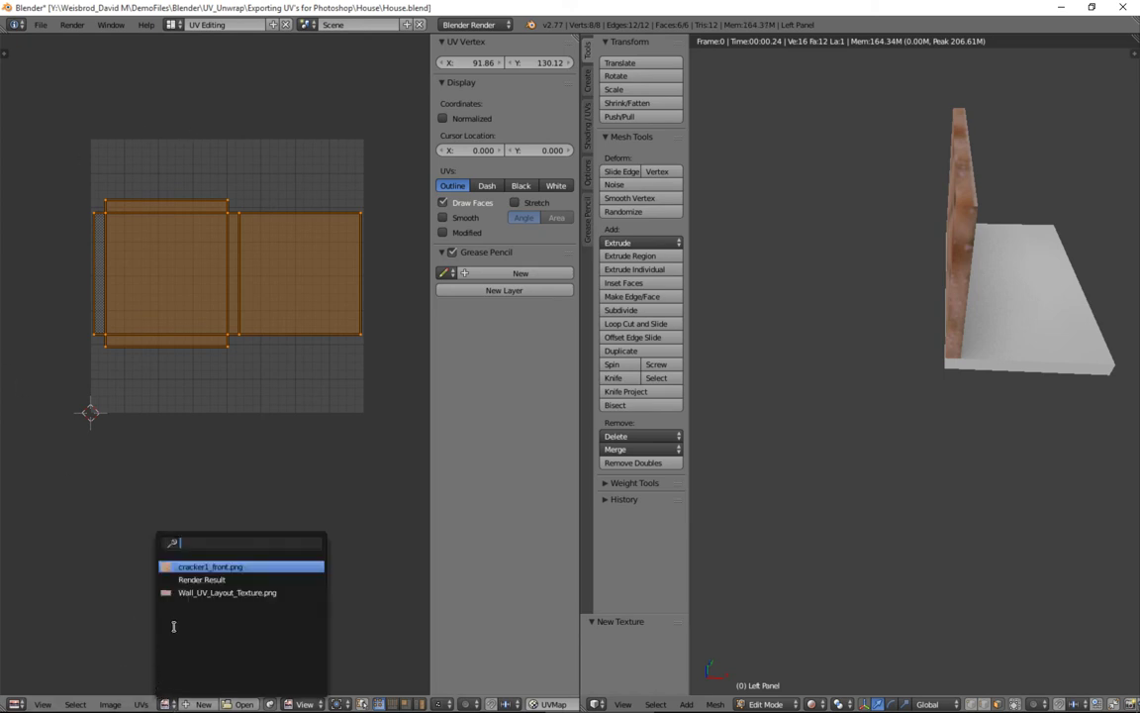
left_click(203, 593)
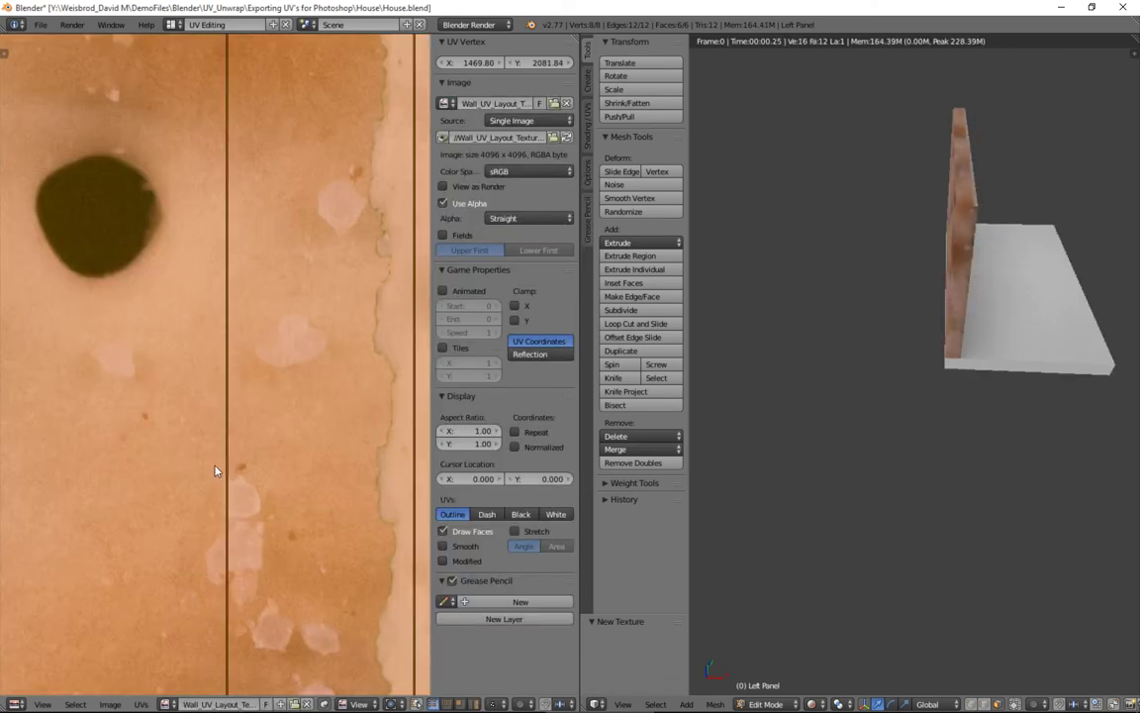
scroll(219, 399, "down", 5)
scroll(217, 402, "up", 3)
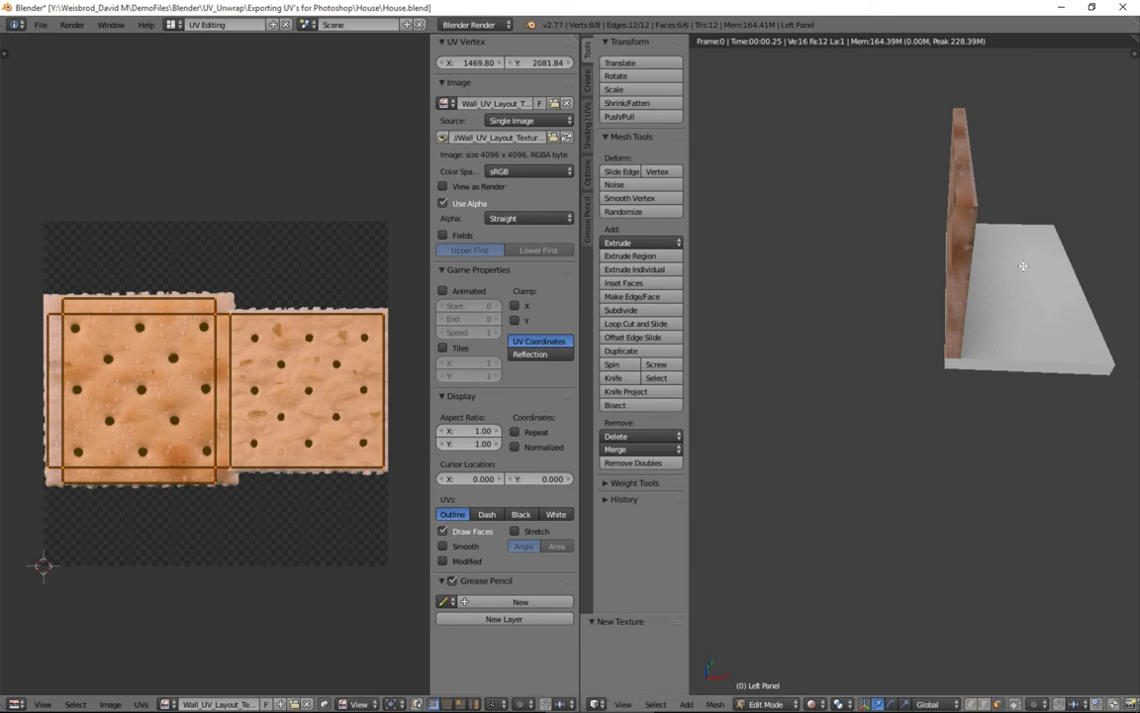
Hide the tool shelf and orbit and zoom the 3D view to inspect the cracker-textured wall.
middle_click_drag(982, 233, 871, 223)
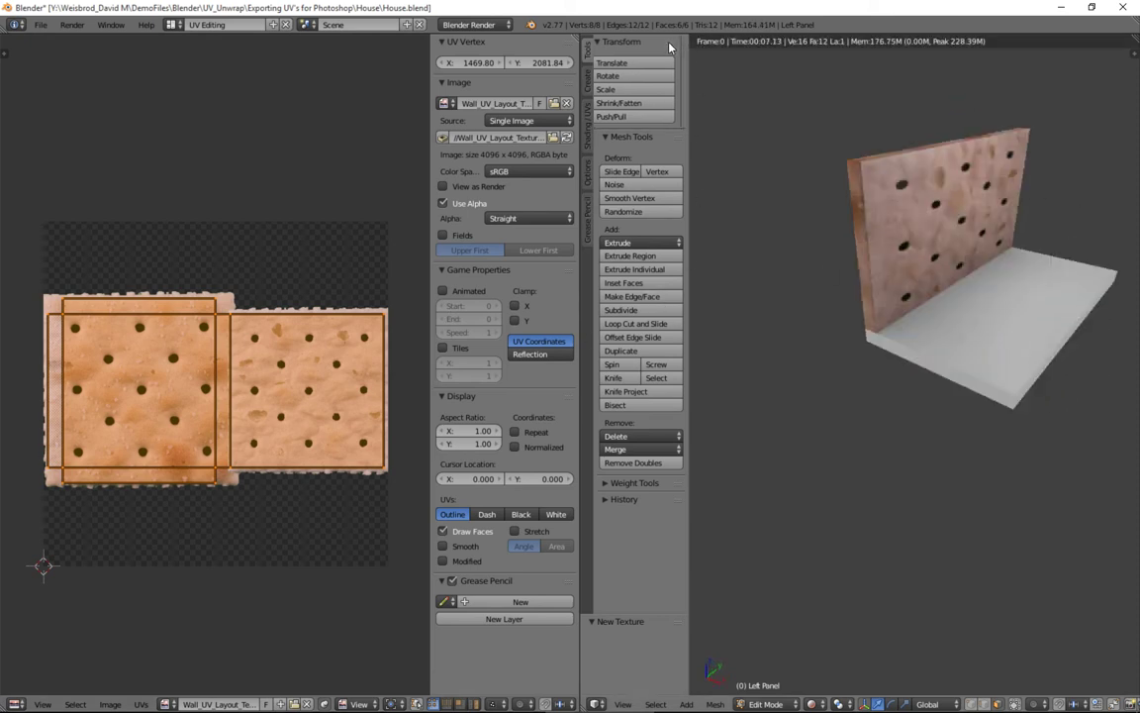
key("t")
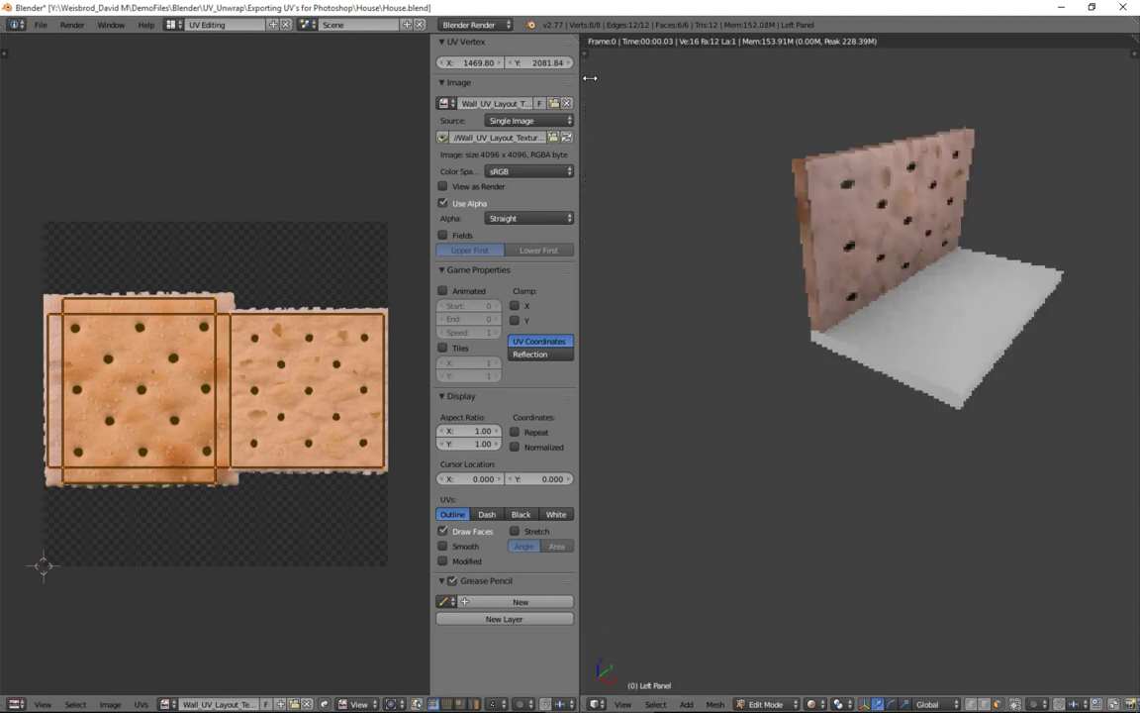
middle_click_drag(792, 233, 891, 338)
scroll(881, 255, "up", 3)
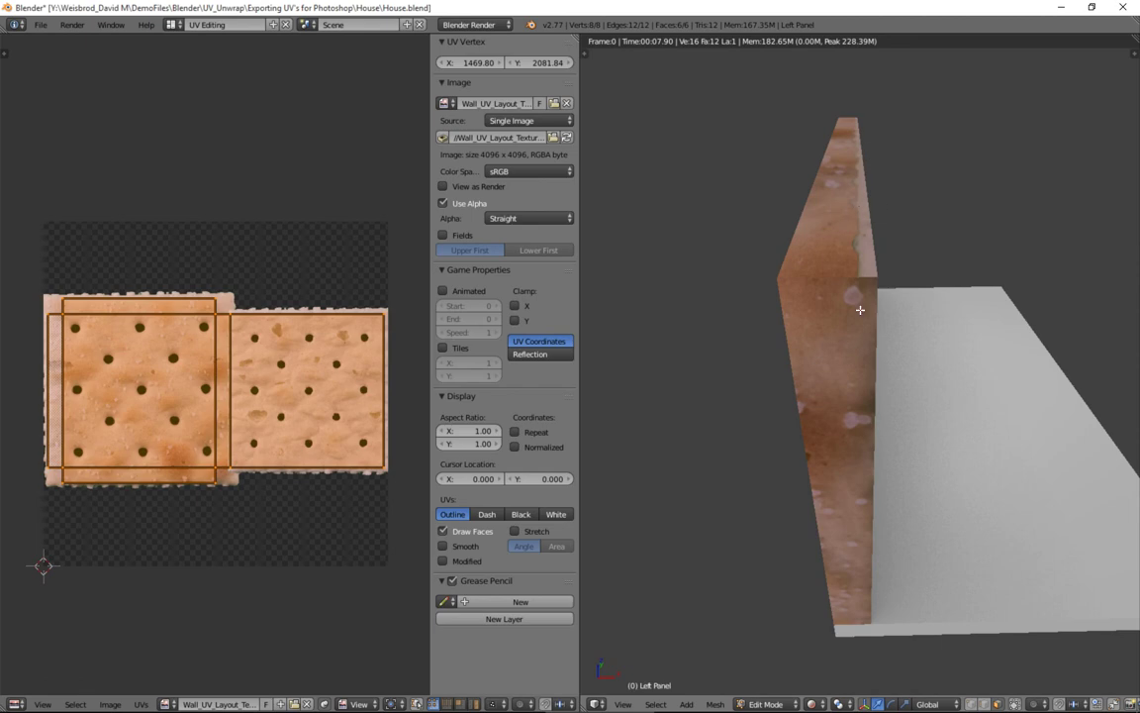
middle_click_drag(860, 310, 624, 545)
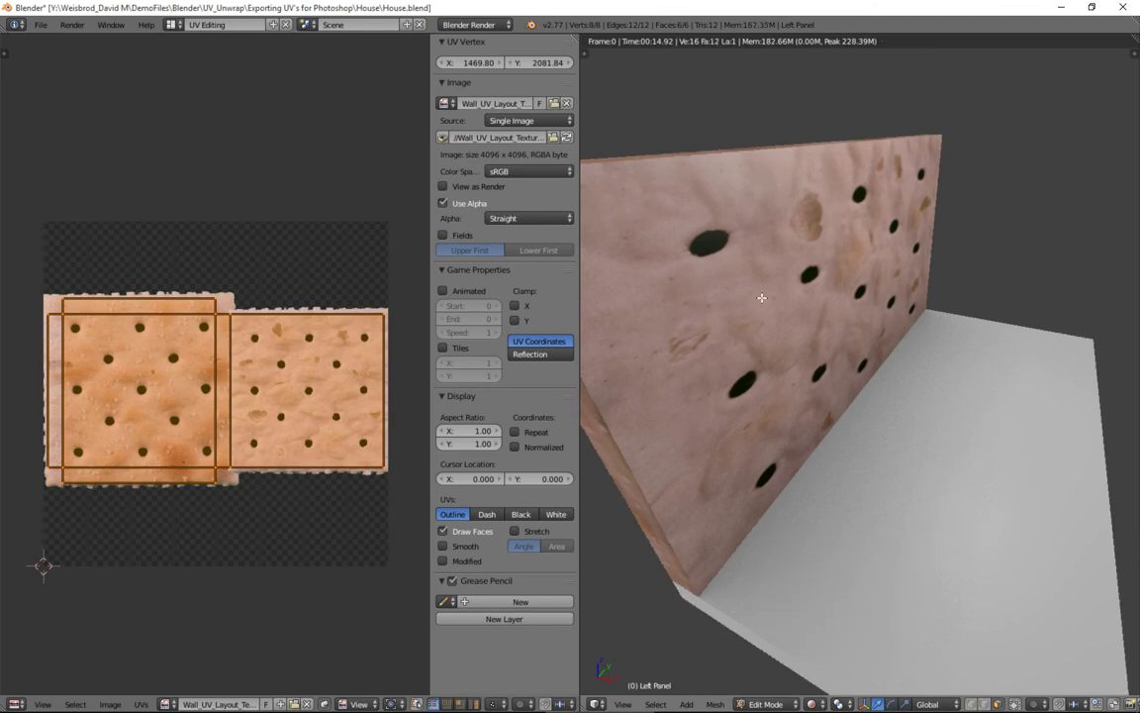
scroll(761, 297, "up", 6)
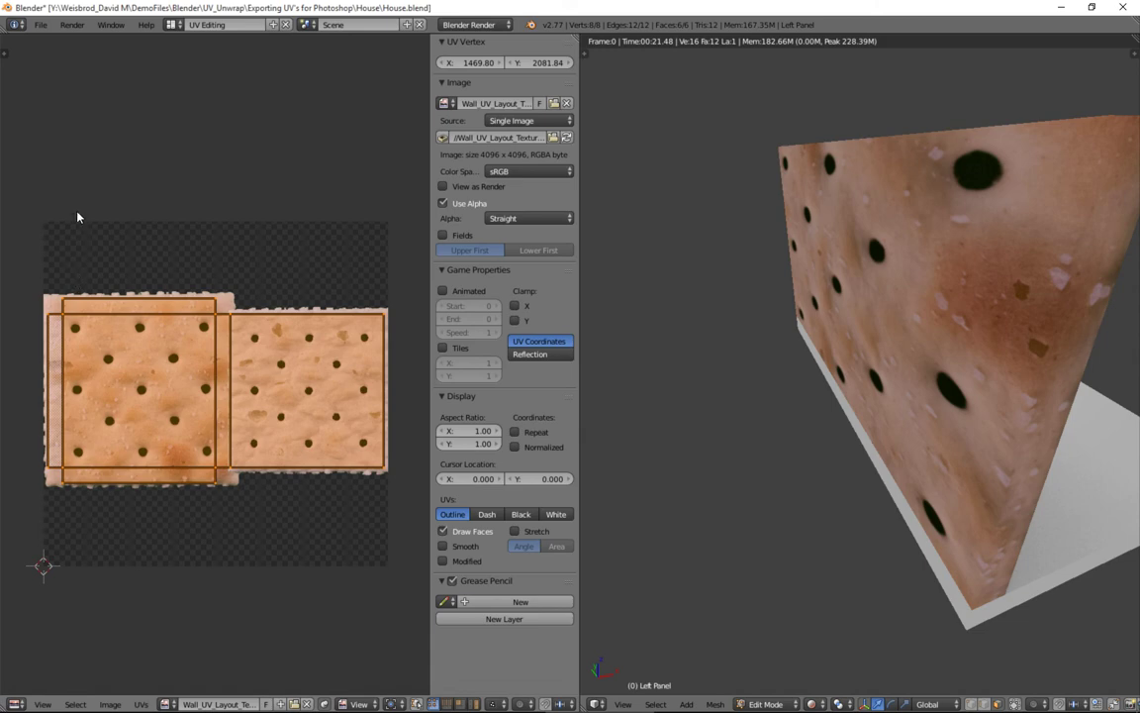
Select the top edge of both UV islands and move it higher on the texture.
right_click(52, 322)
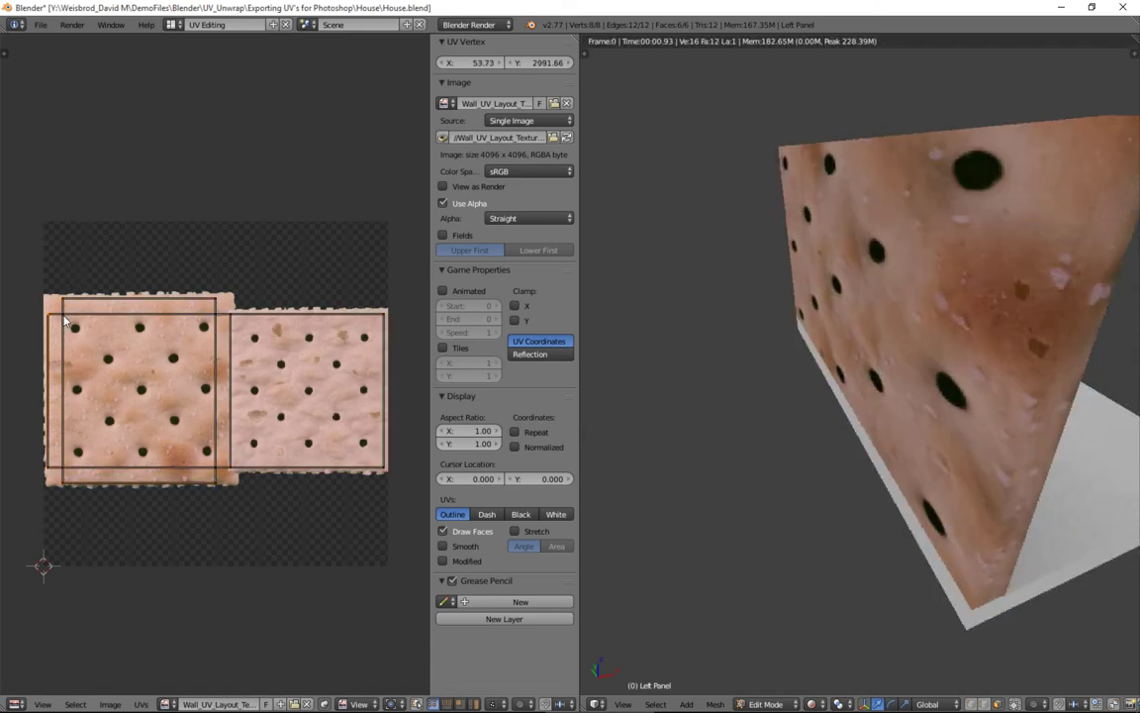
right_click(224, 318)
right_click(385, 318, "shift")
key("g")
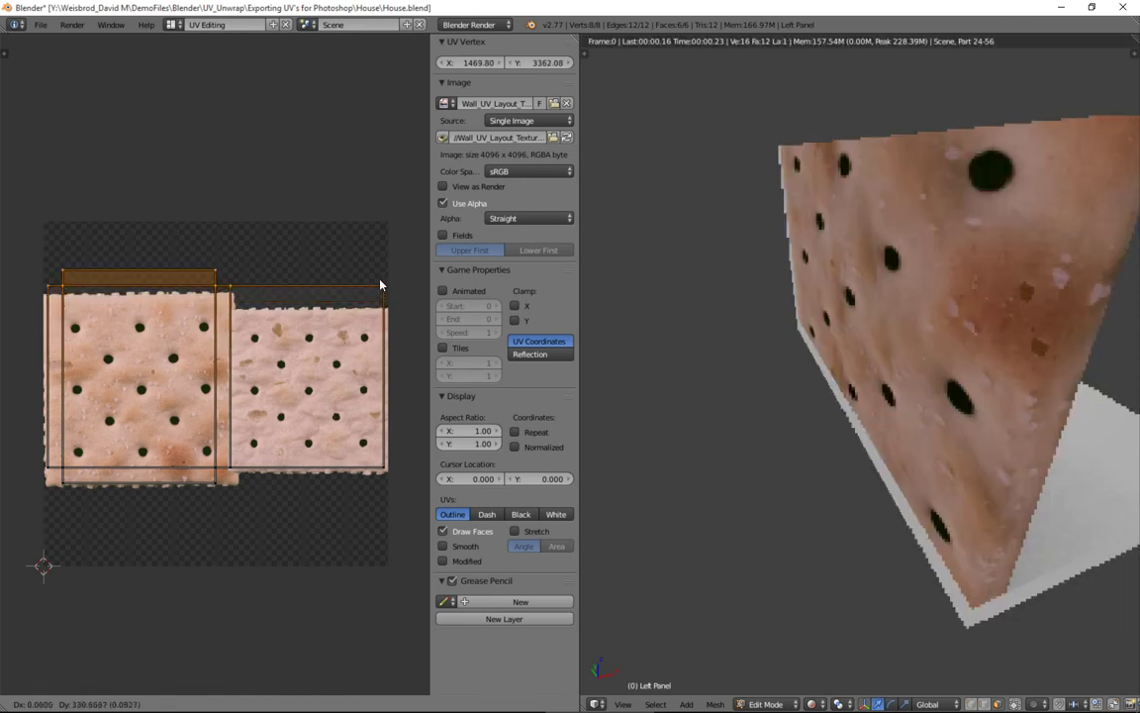
left_click(385, 288)
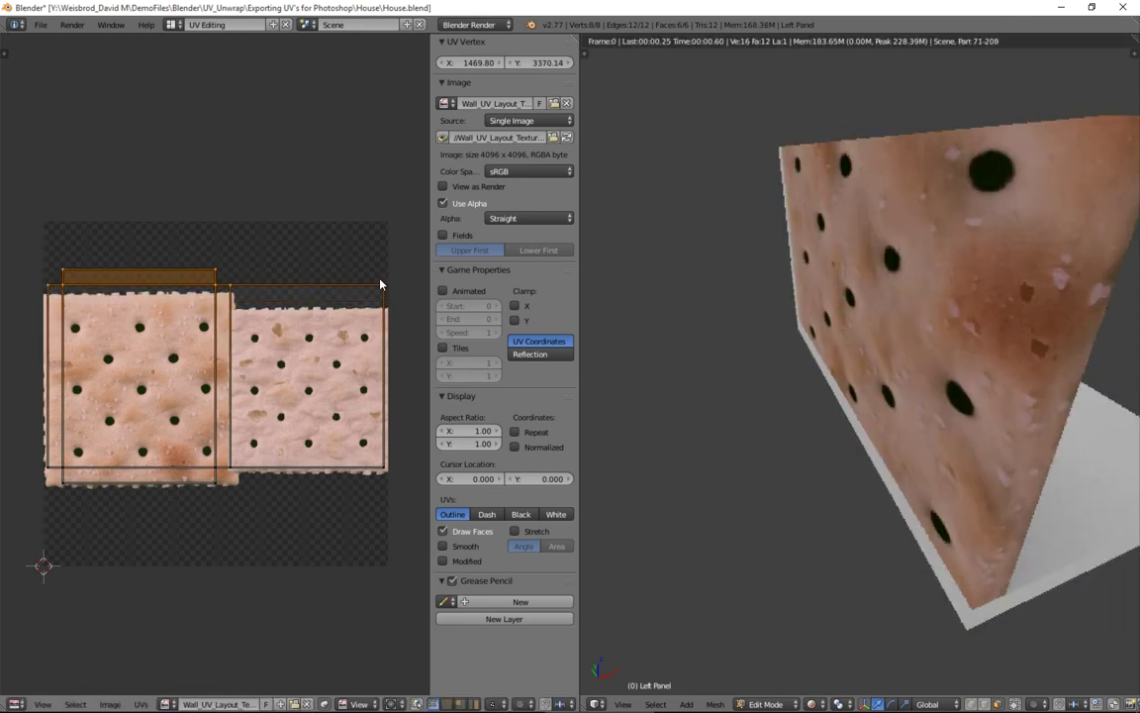
Move all the UV islands together to line them up with the cracker image.
key("a")
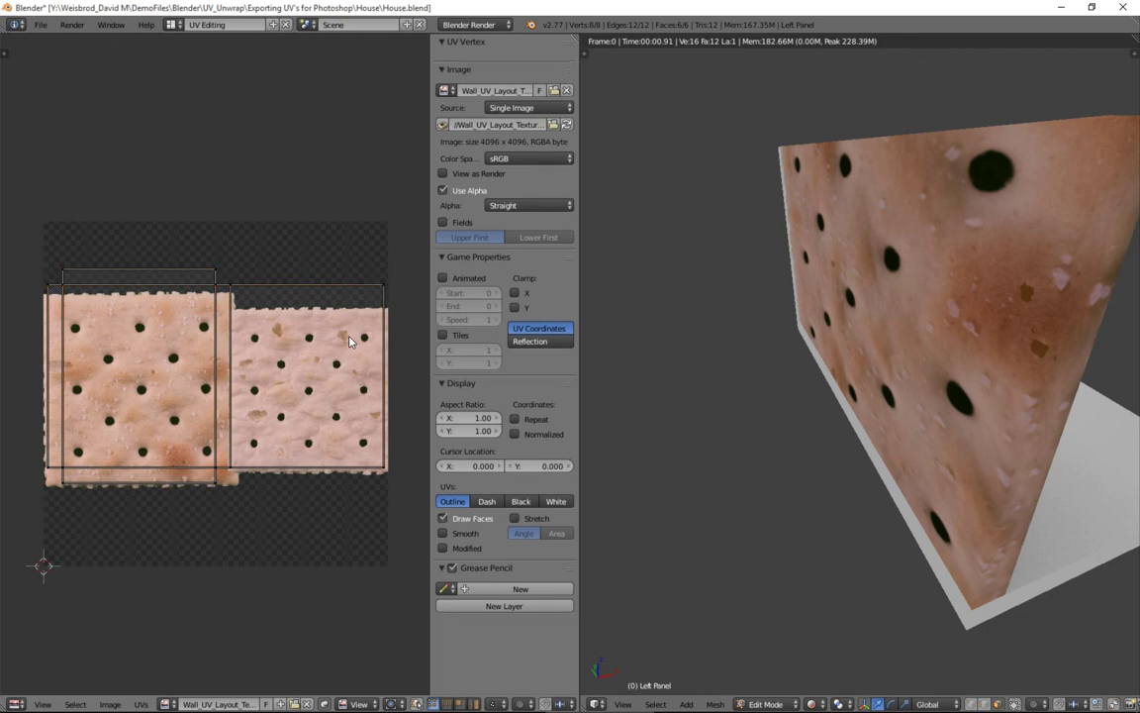
key("a")
key("g")
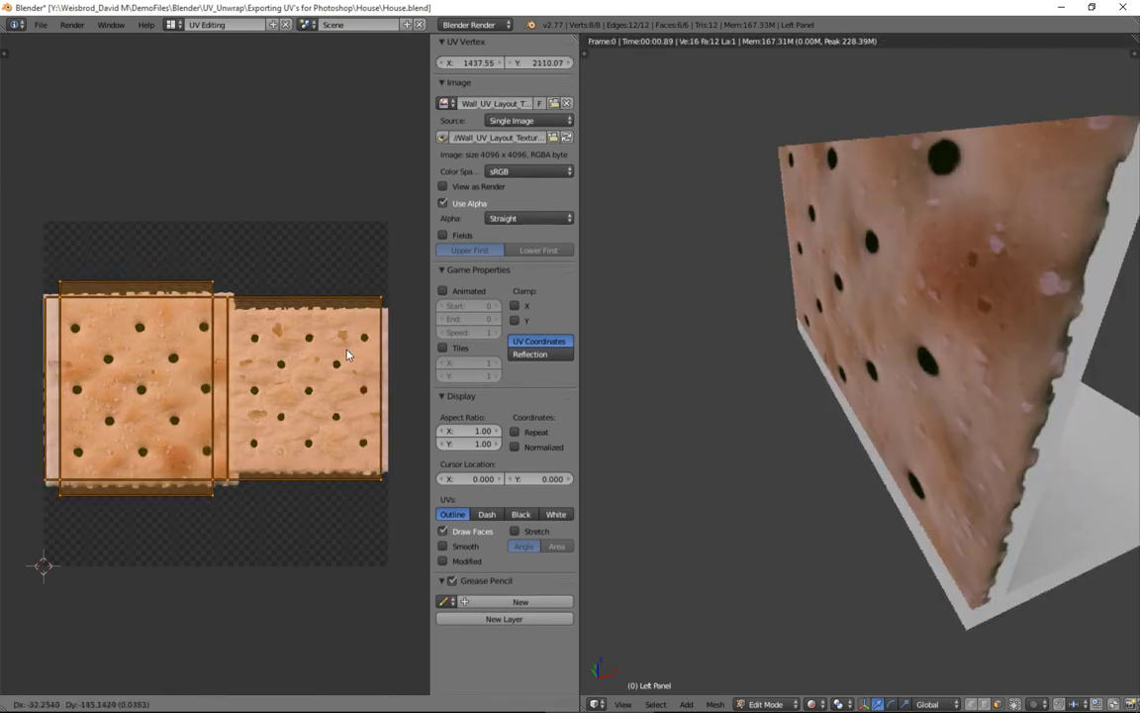
left_click(346, 354)
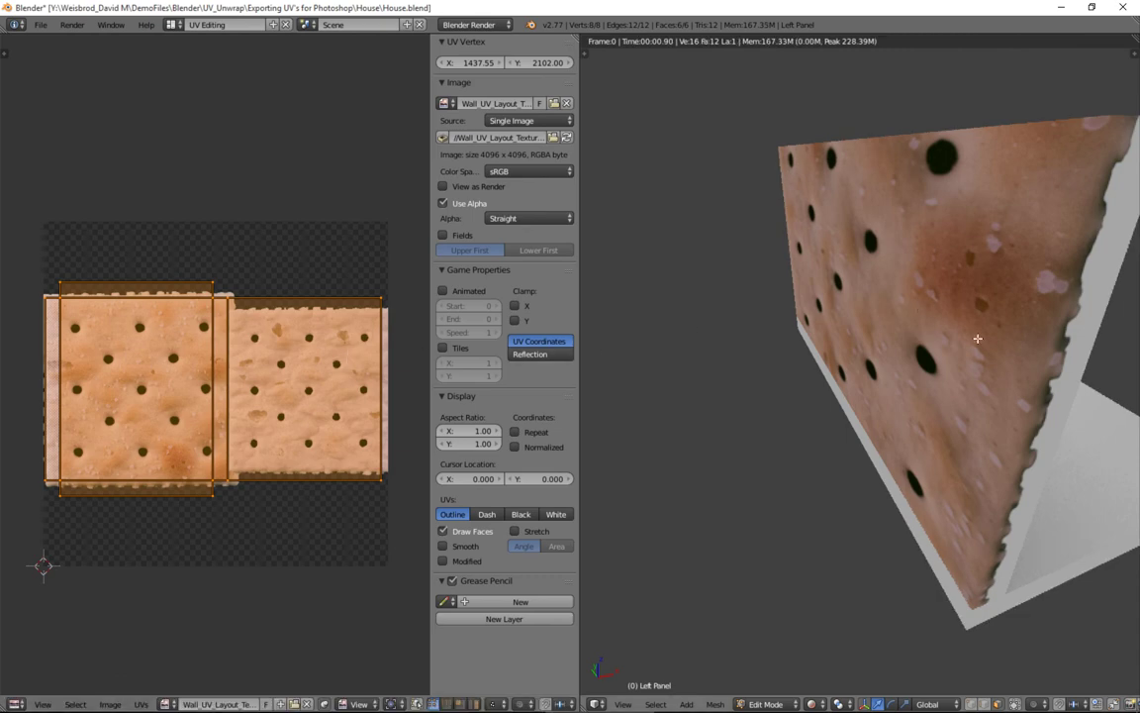
middle_click_drag(871, 347, 913, 331)
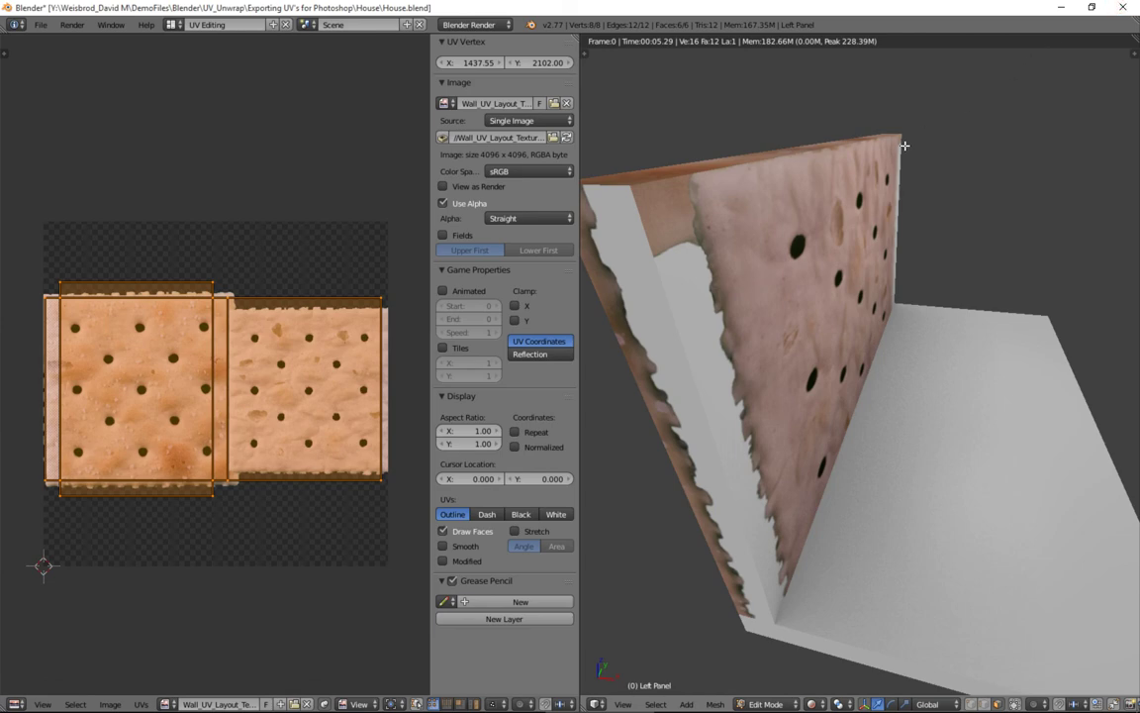
key("alt+Tab")
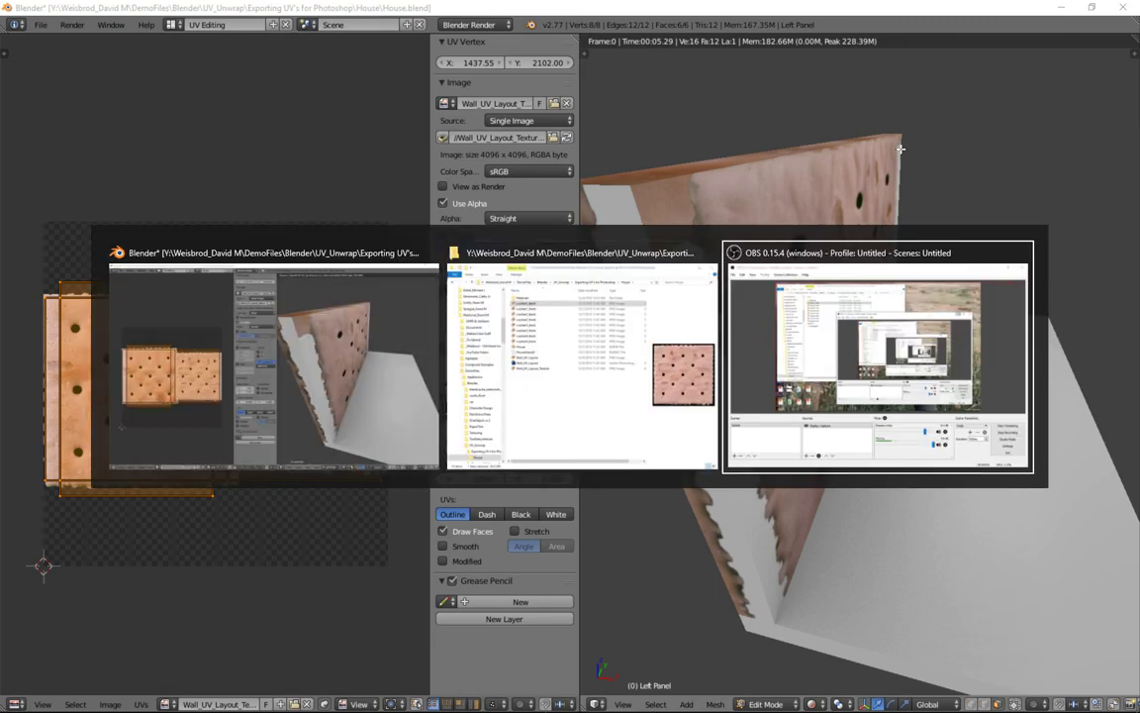